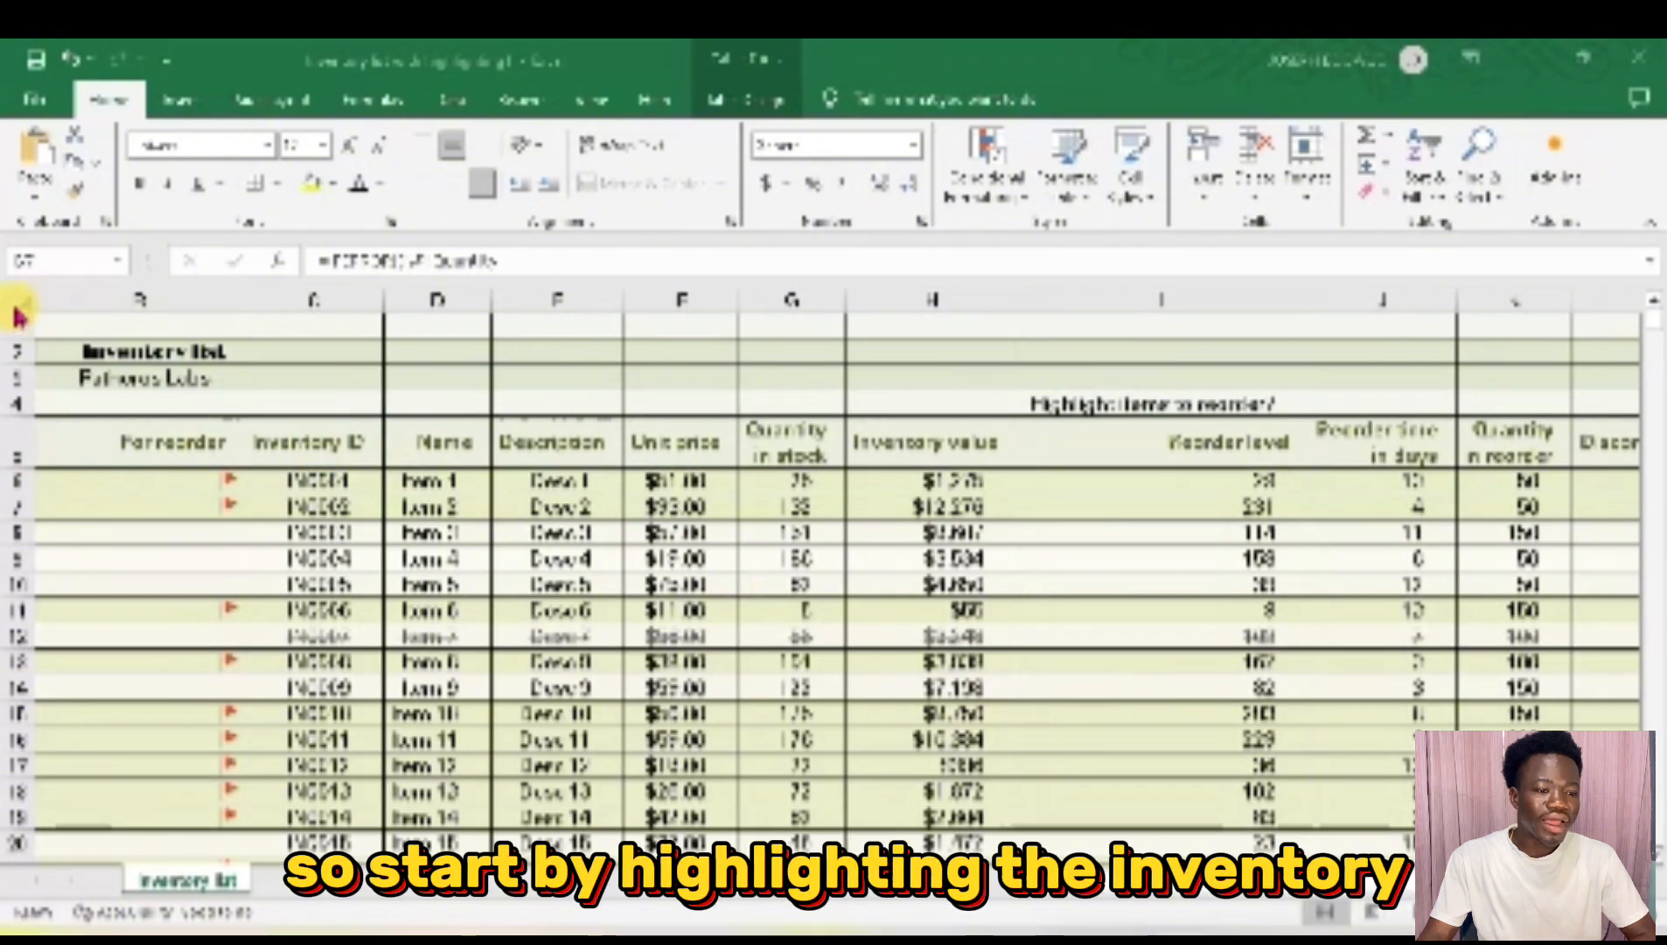
Enlarge the "Inventory list" title text in row 2 to font size 15, and again to a larger preset size.
left_click(79, 348)
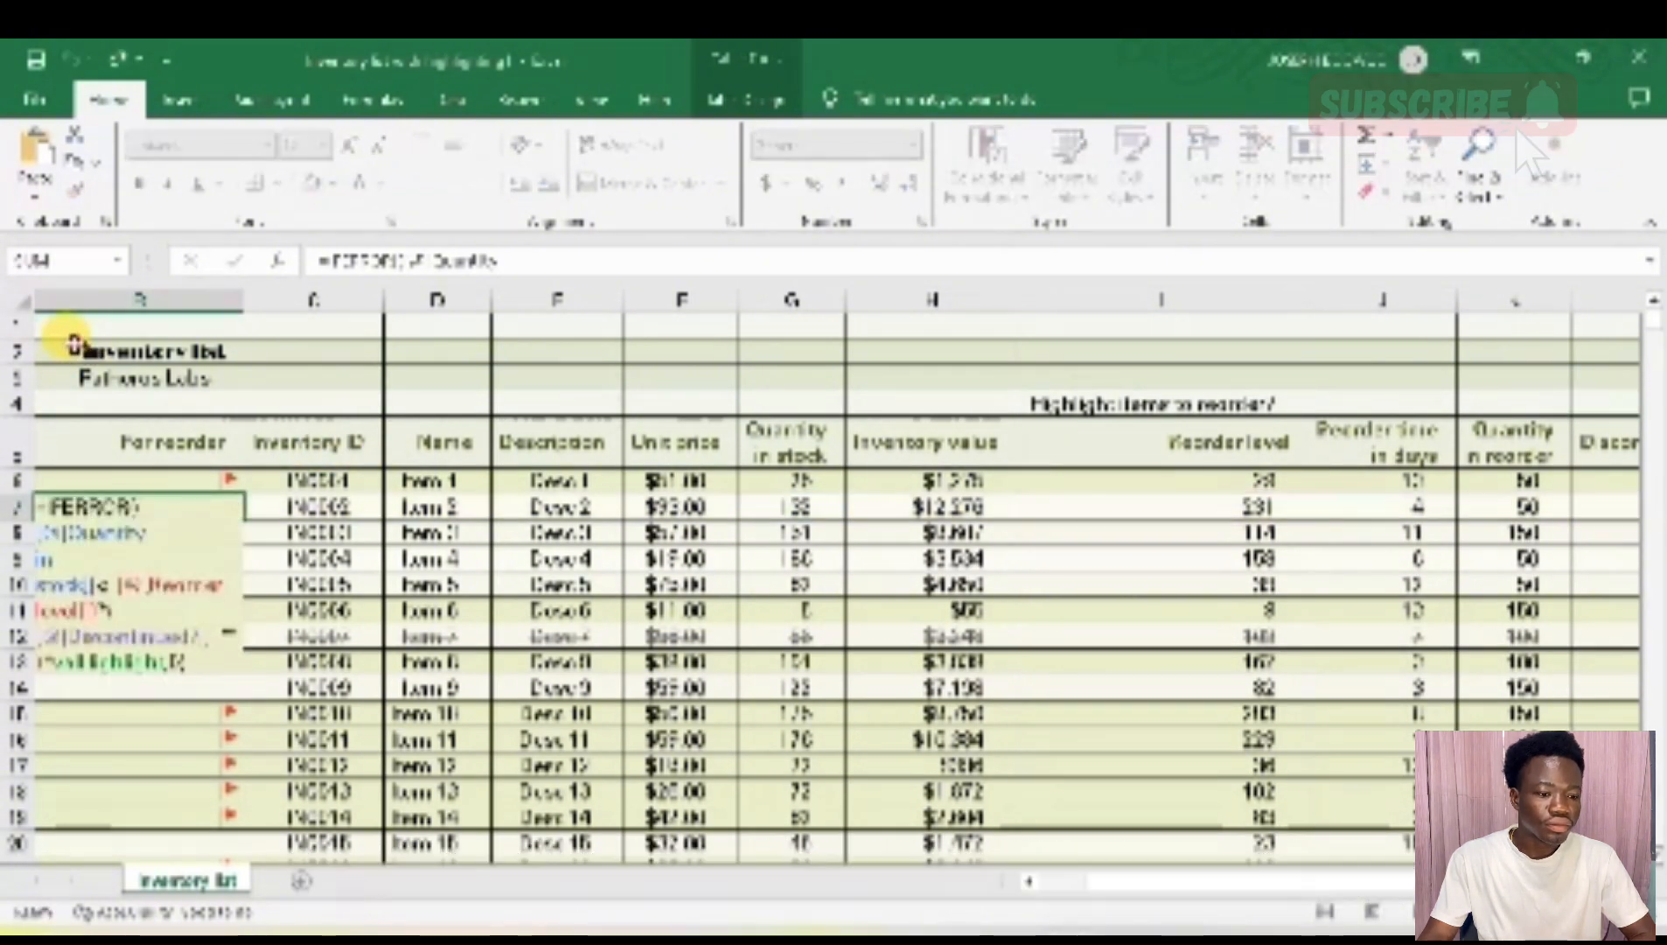
left_click_drag(78, 348, 227, 349)
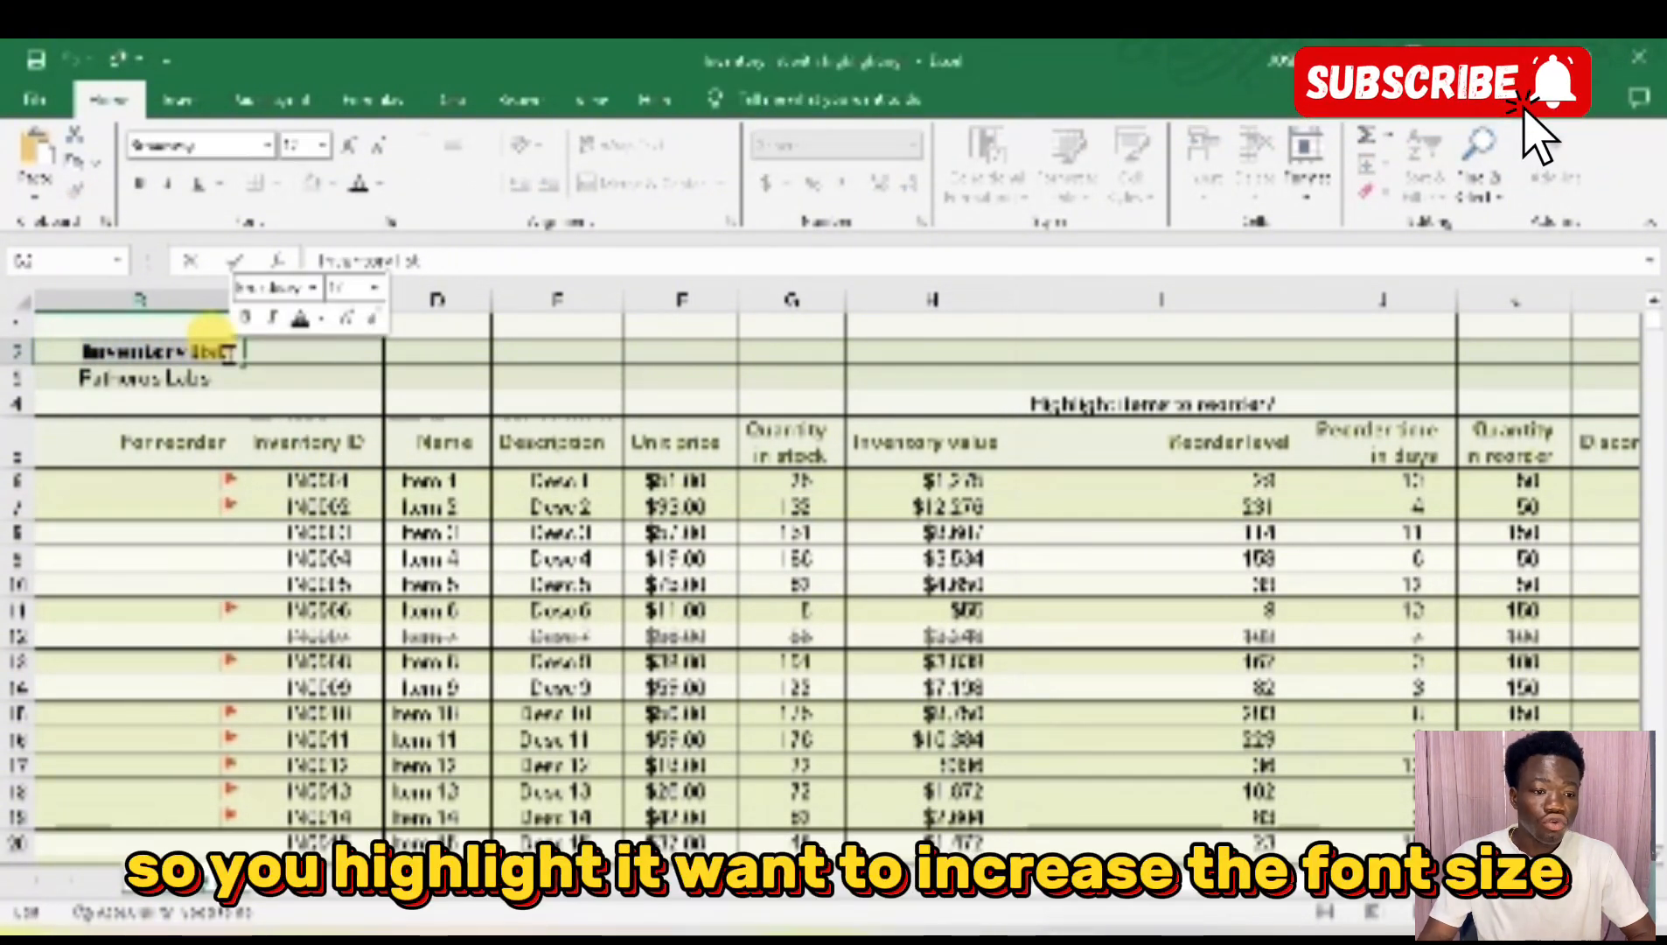
left_click(296, 149)
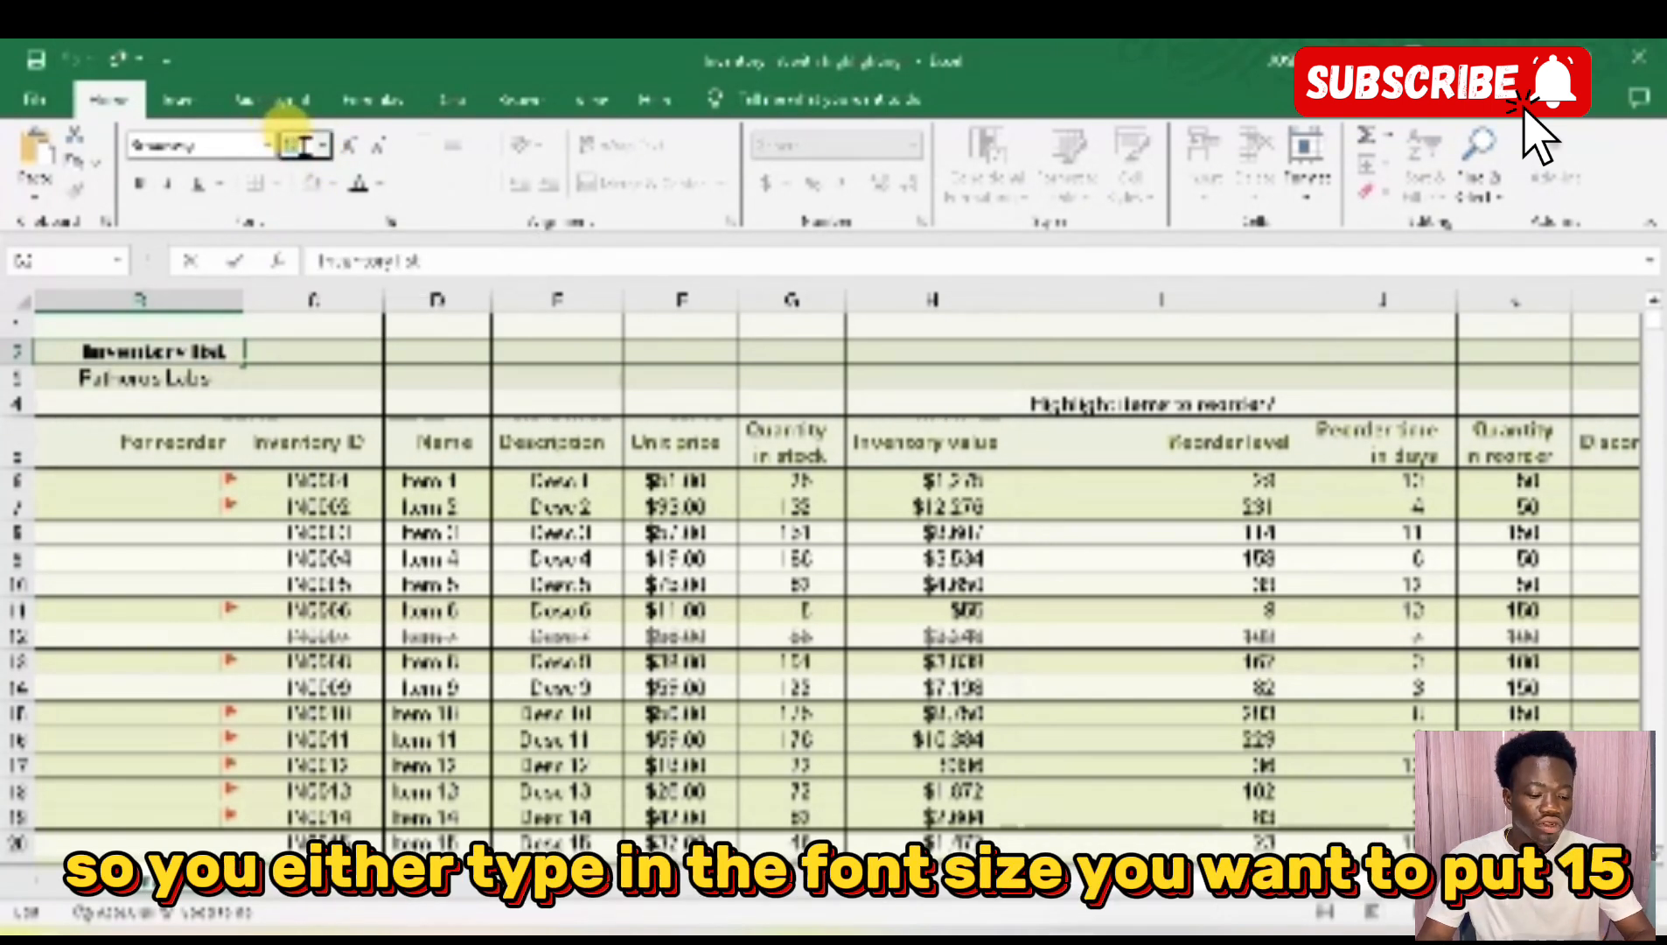
type("1")
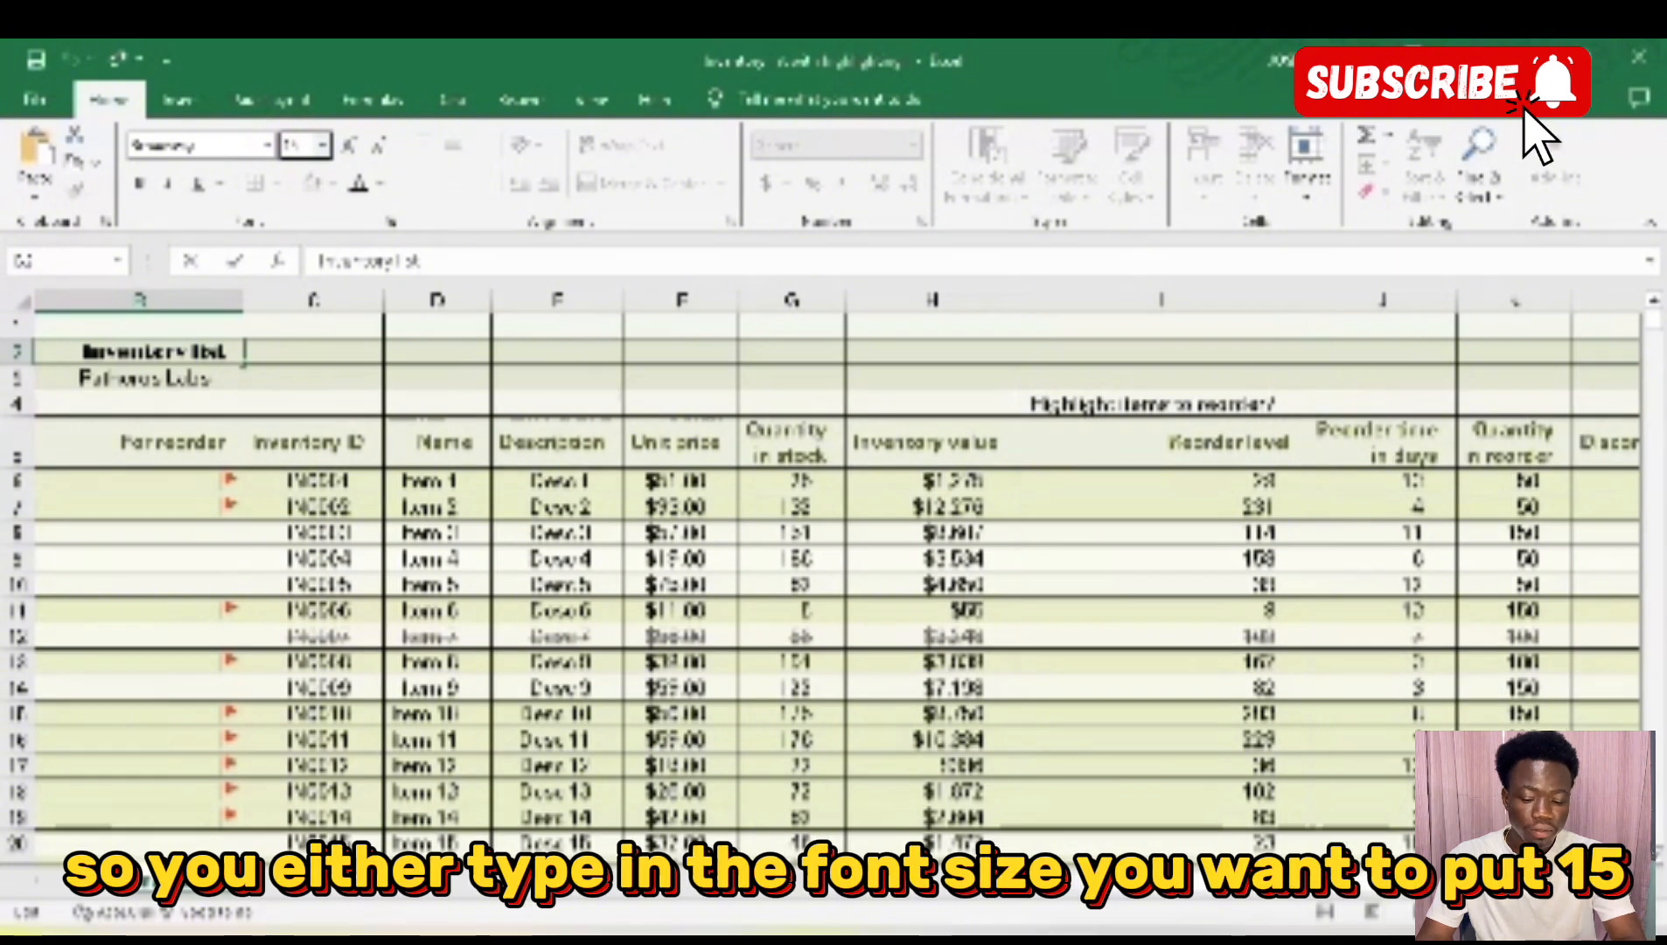
key("Return")
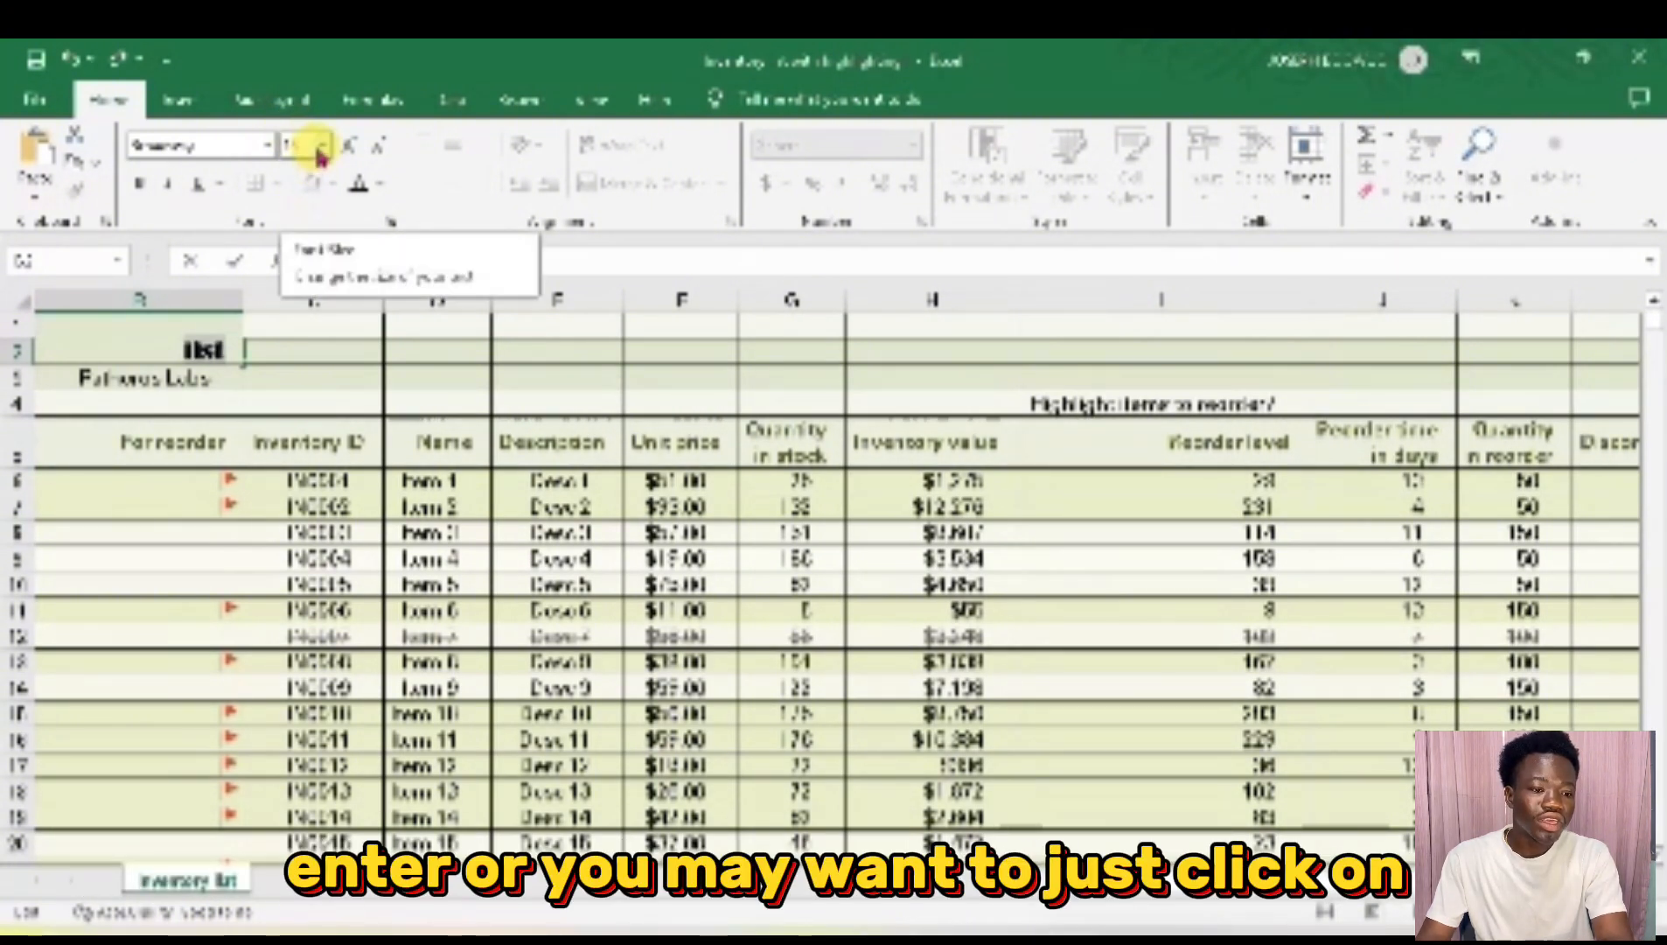
left_click(321, 147)
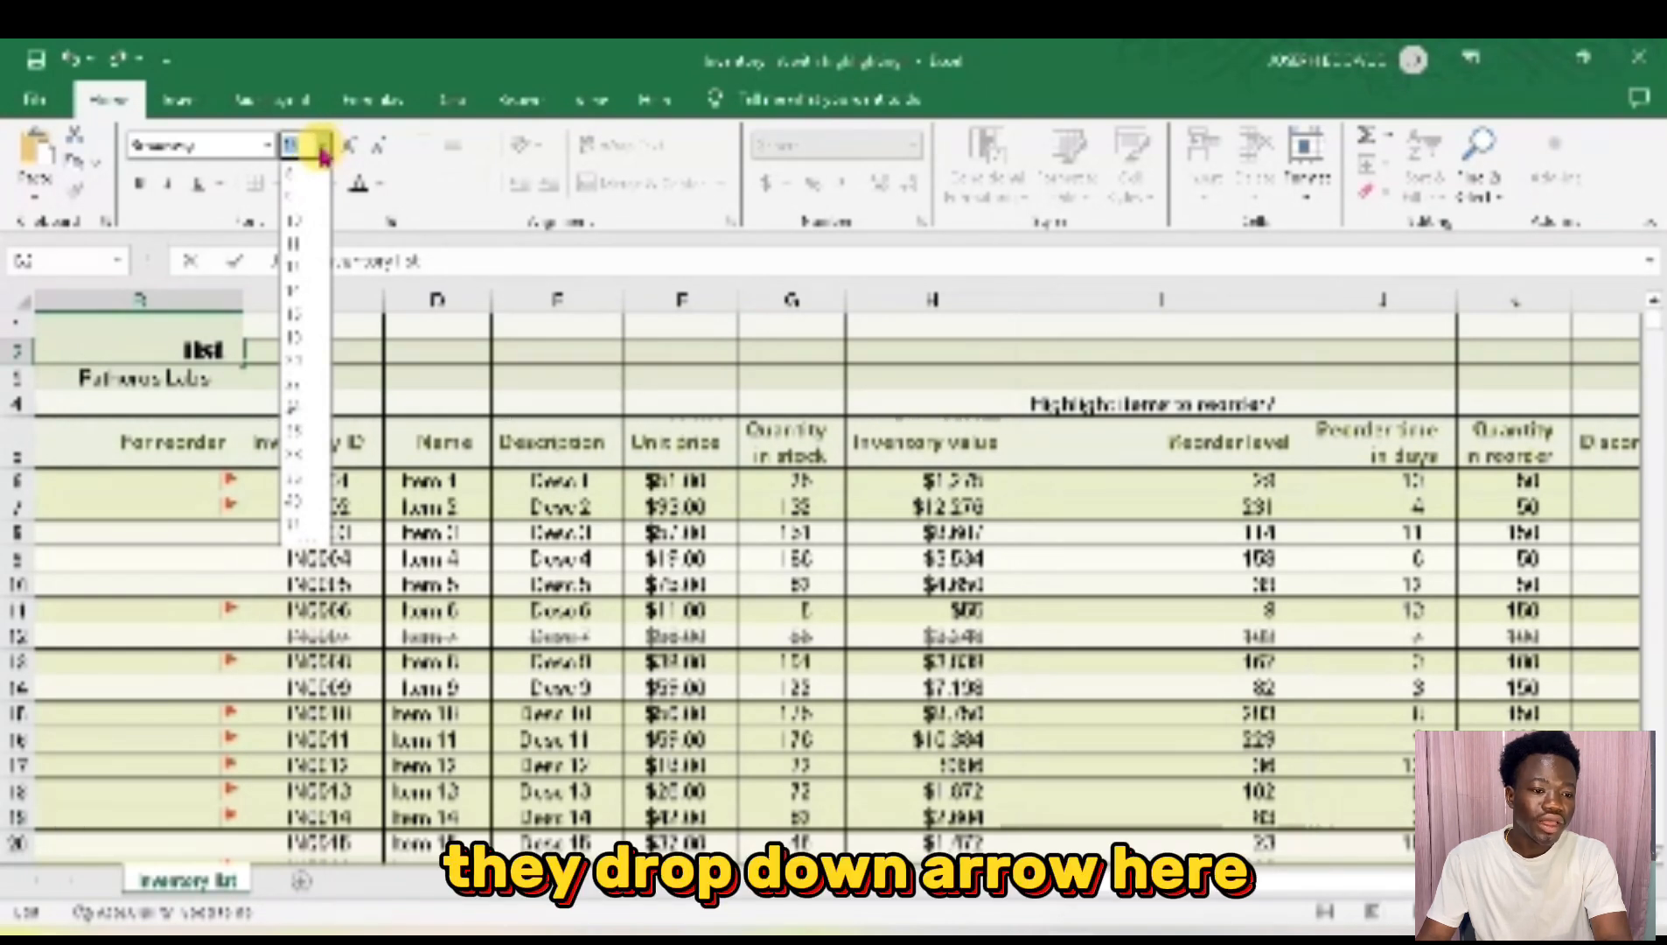
left_click(294, 373)
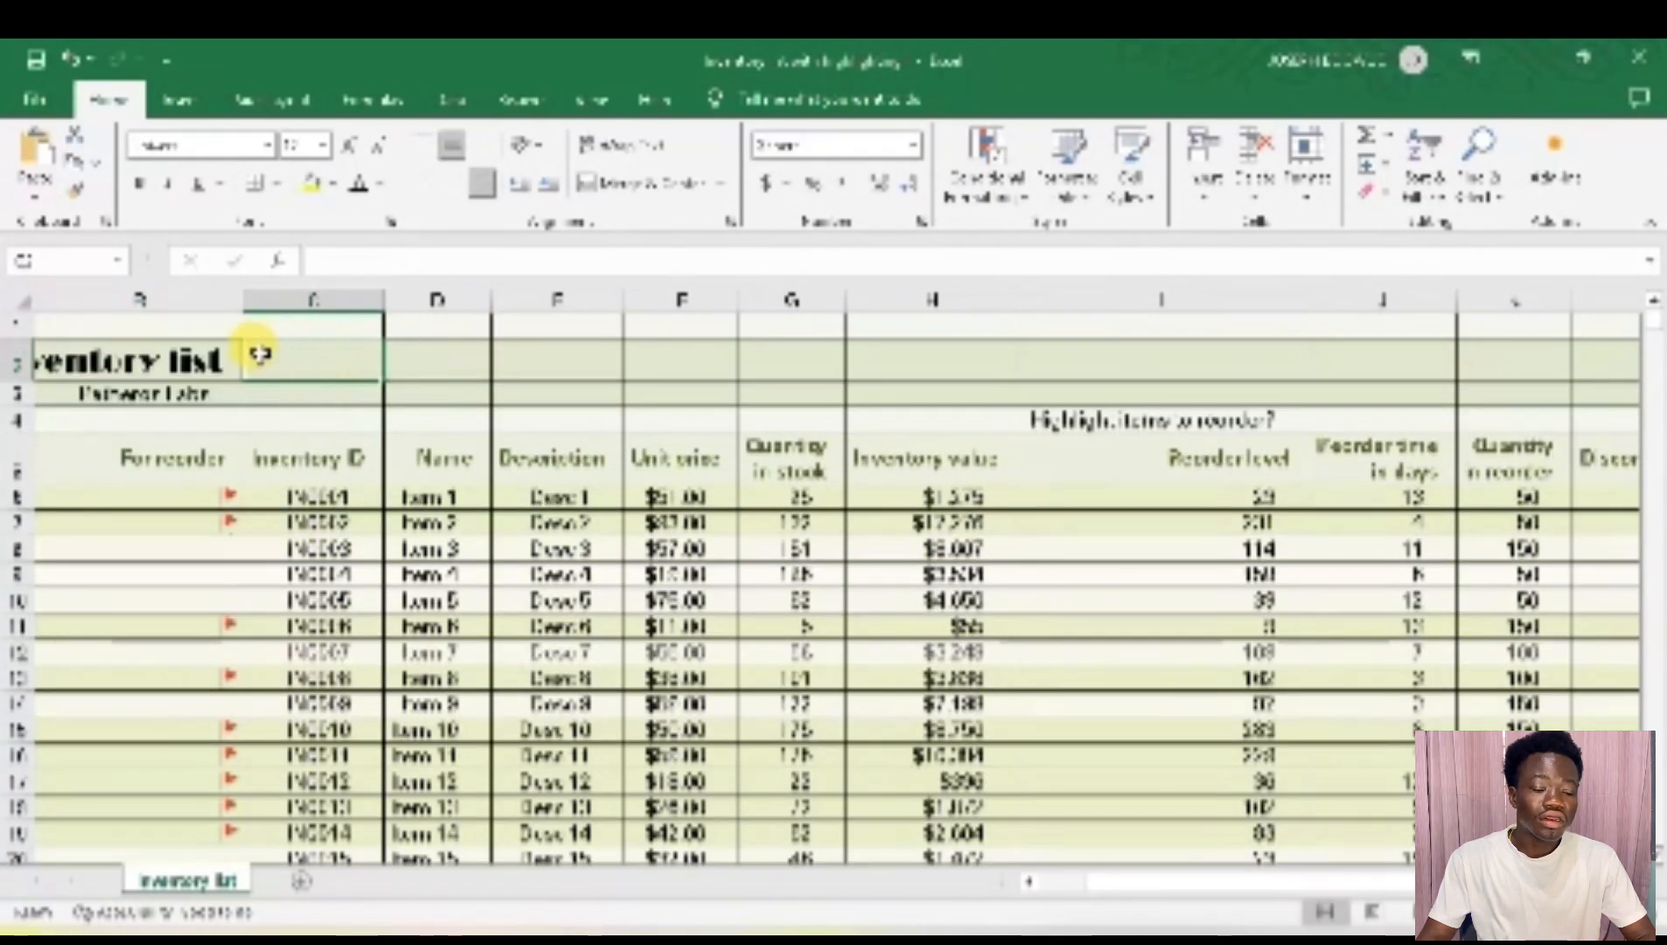
Merge the "Inventory list" title cell across columns B to K in row 2 with Merge Cells.
left_click(42, 343)
left_click_drag(220, 362, 1485, 365)
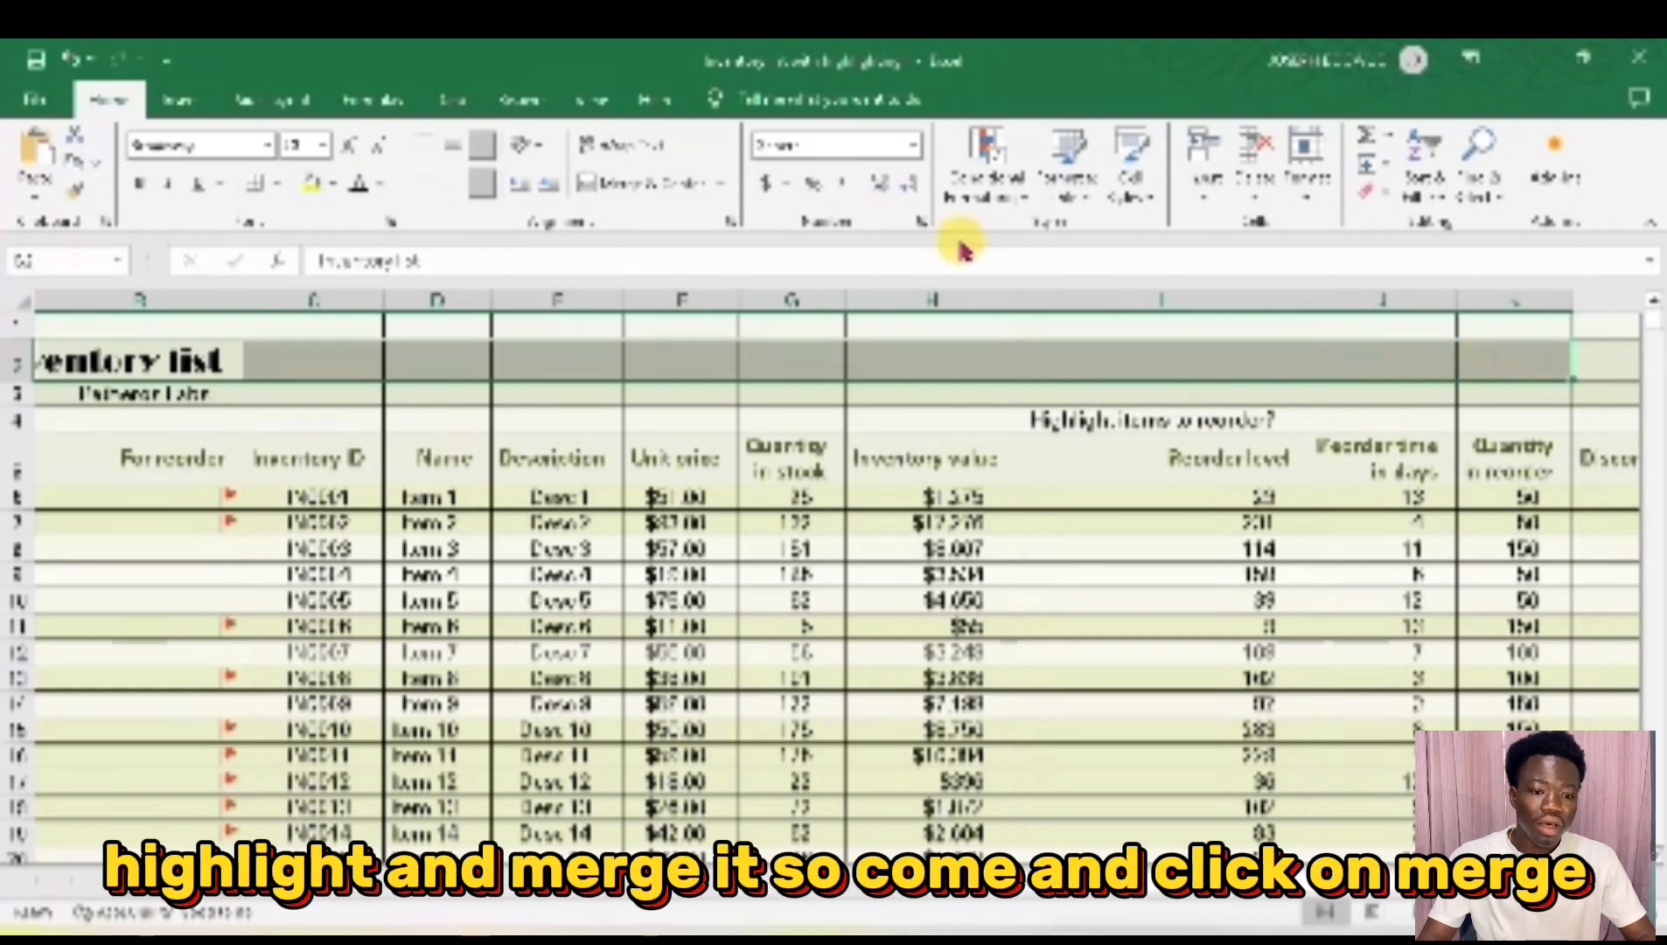
left_click(724, 189)
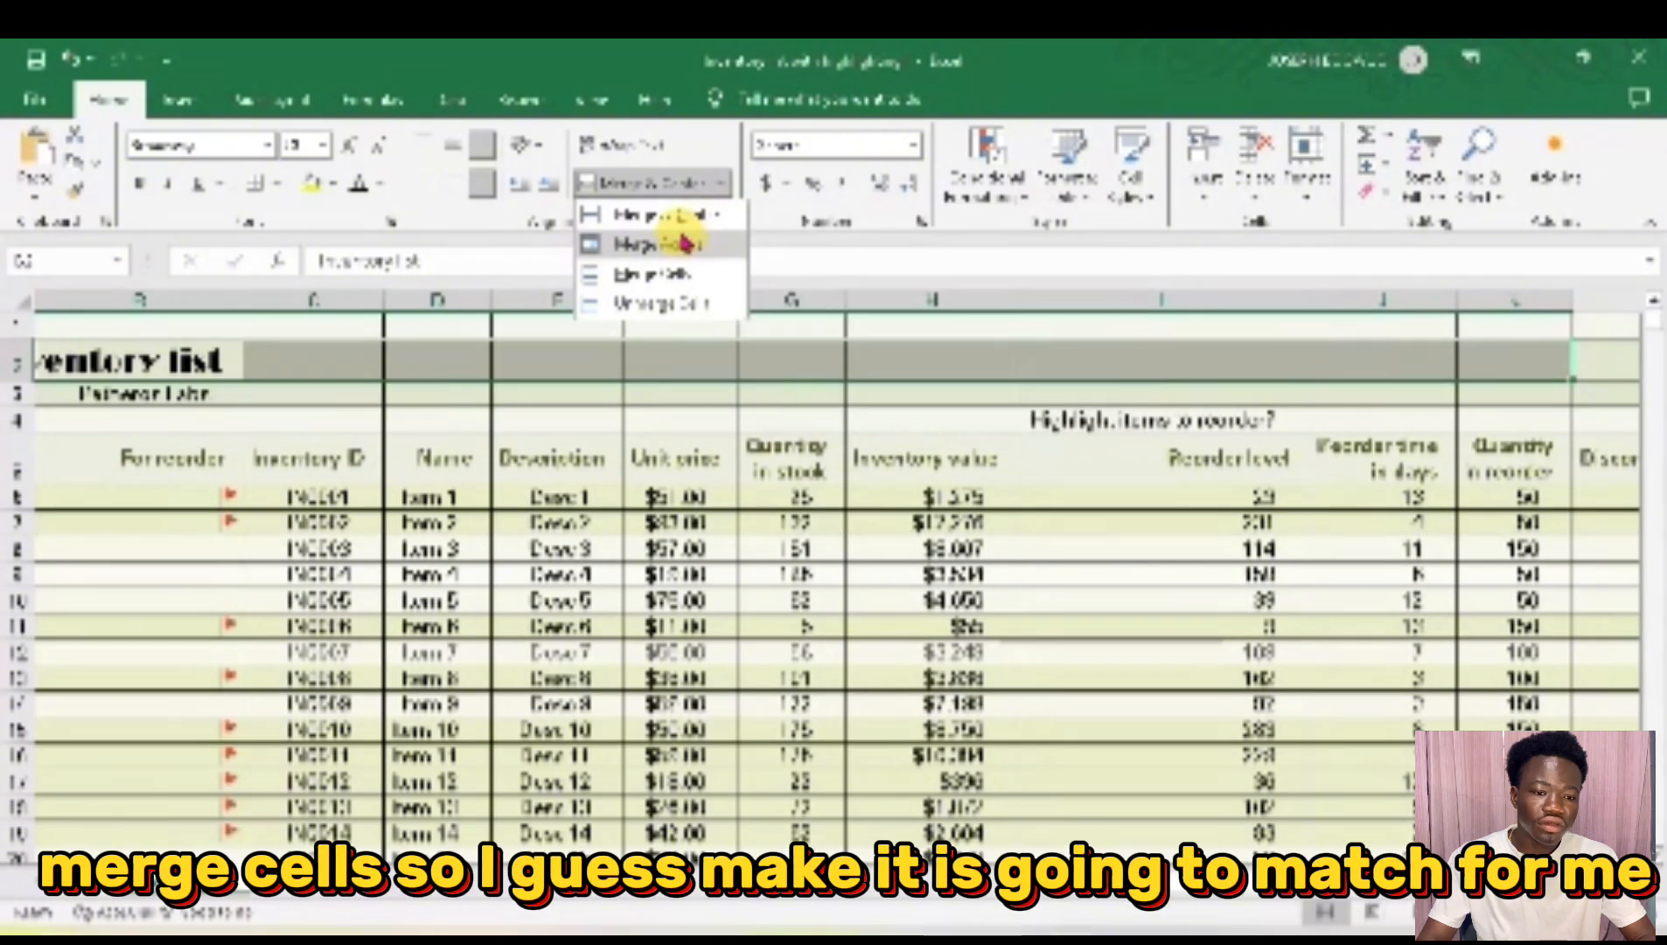
left_click(670, 274)
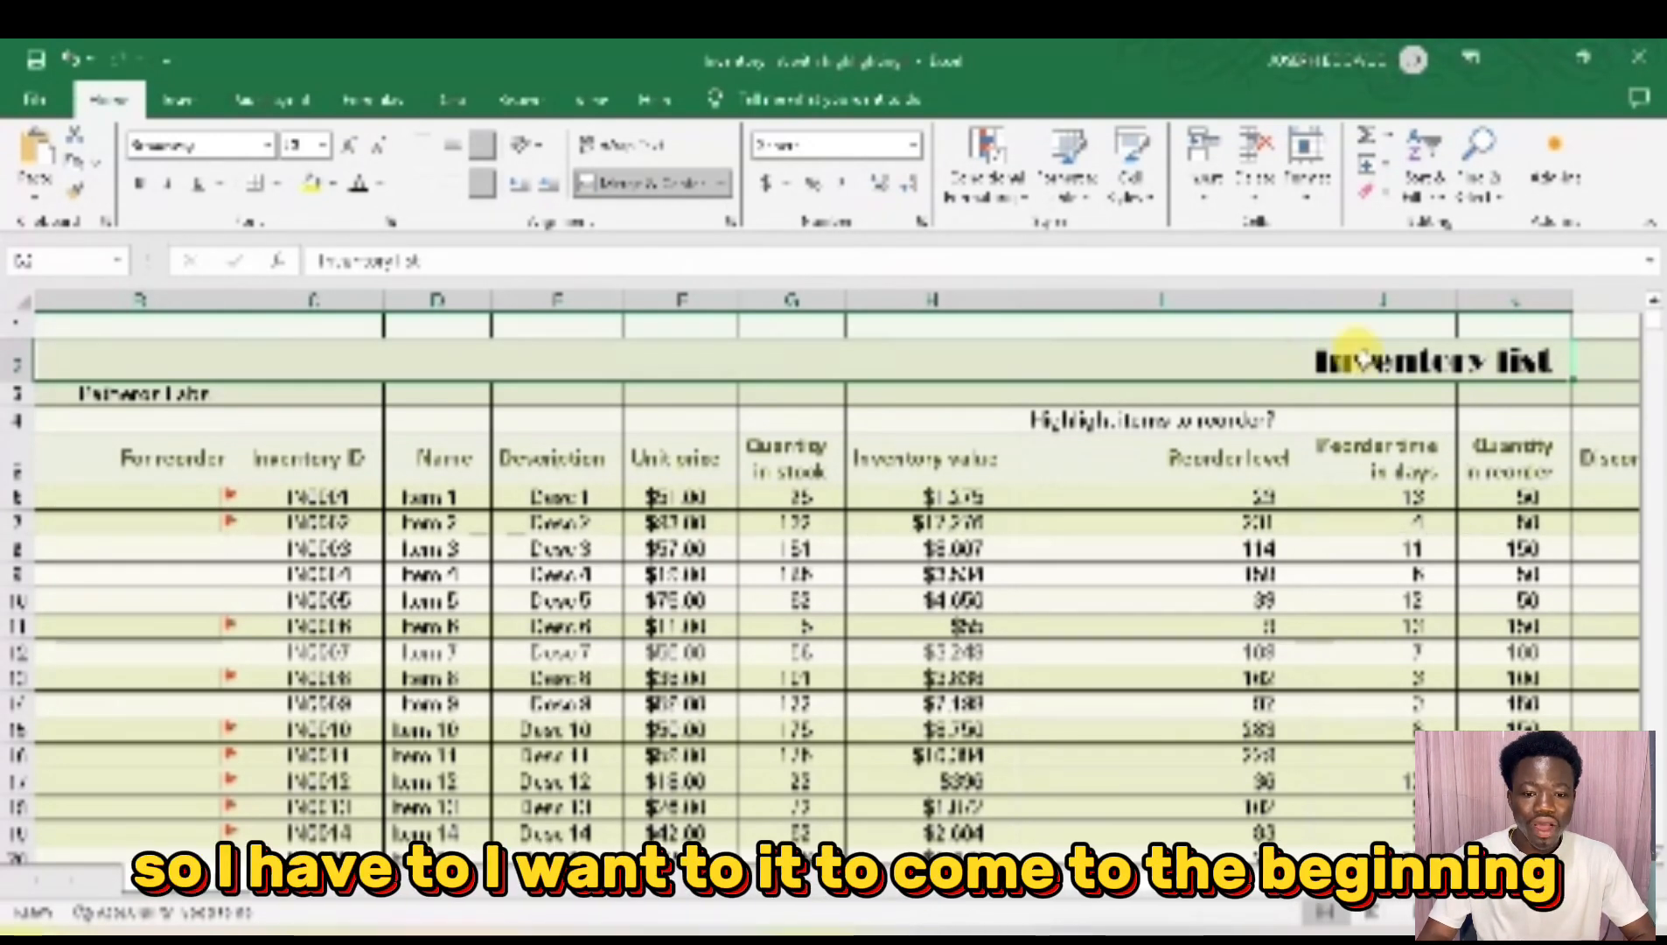
Set the font size of the "Inventory list" title text in the merged cell to 36.
double_click(1317, 360)
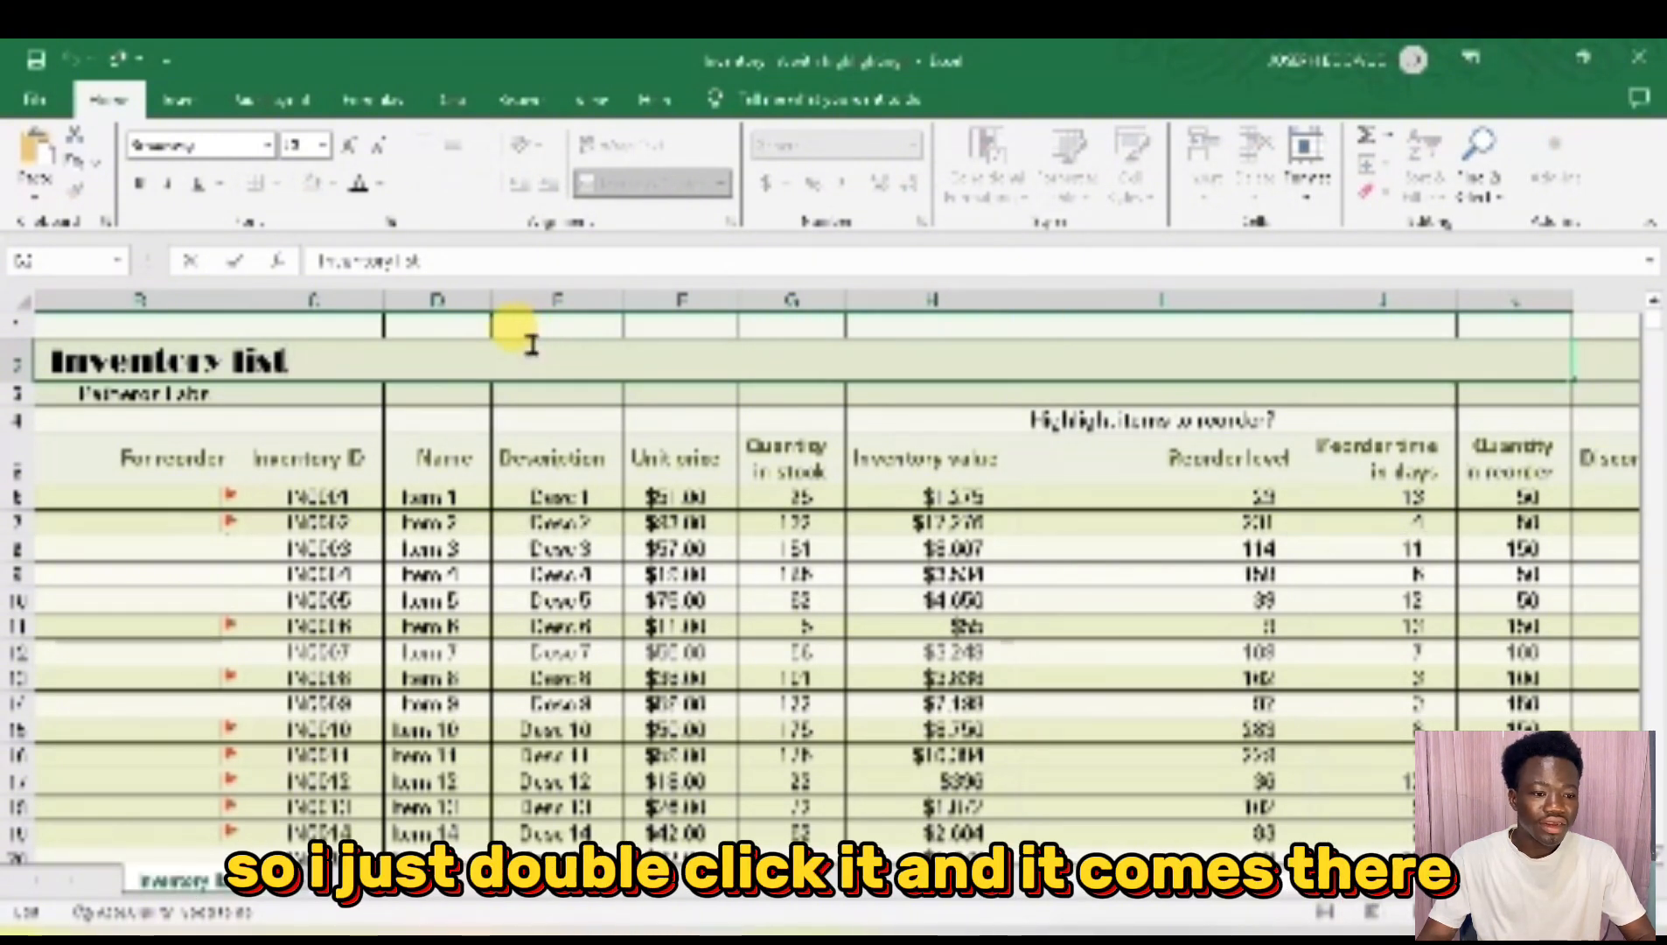
left_click_drag(297, 357, 44, 354)
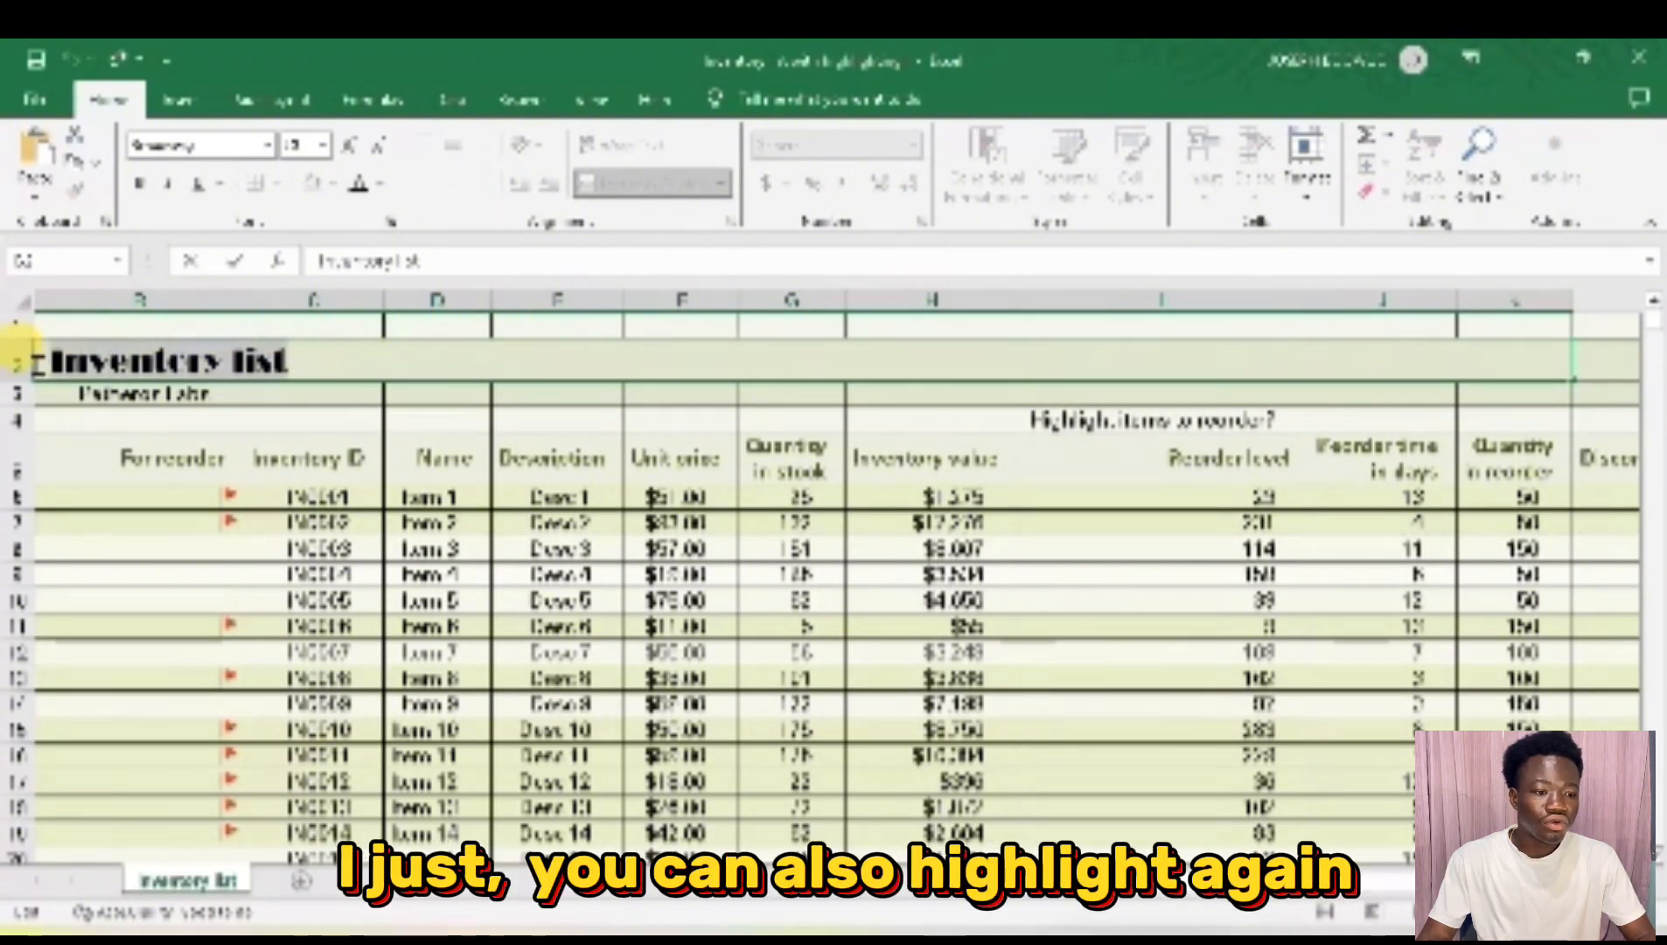
left_click(409, 358)
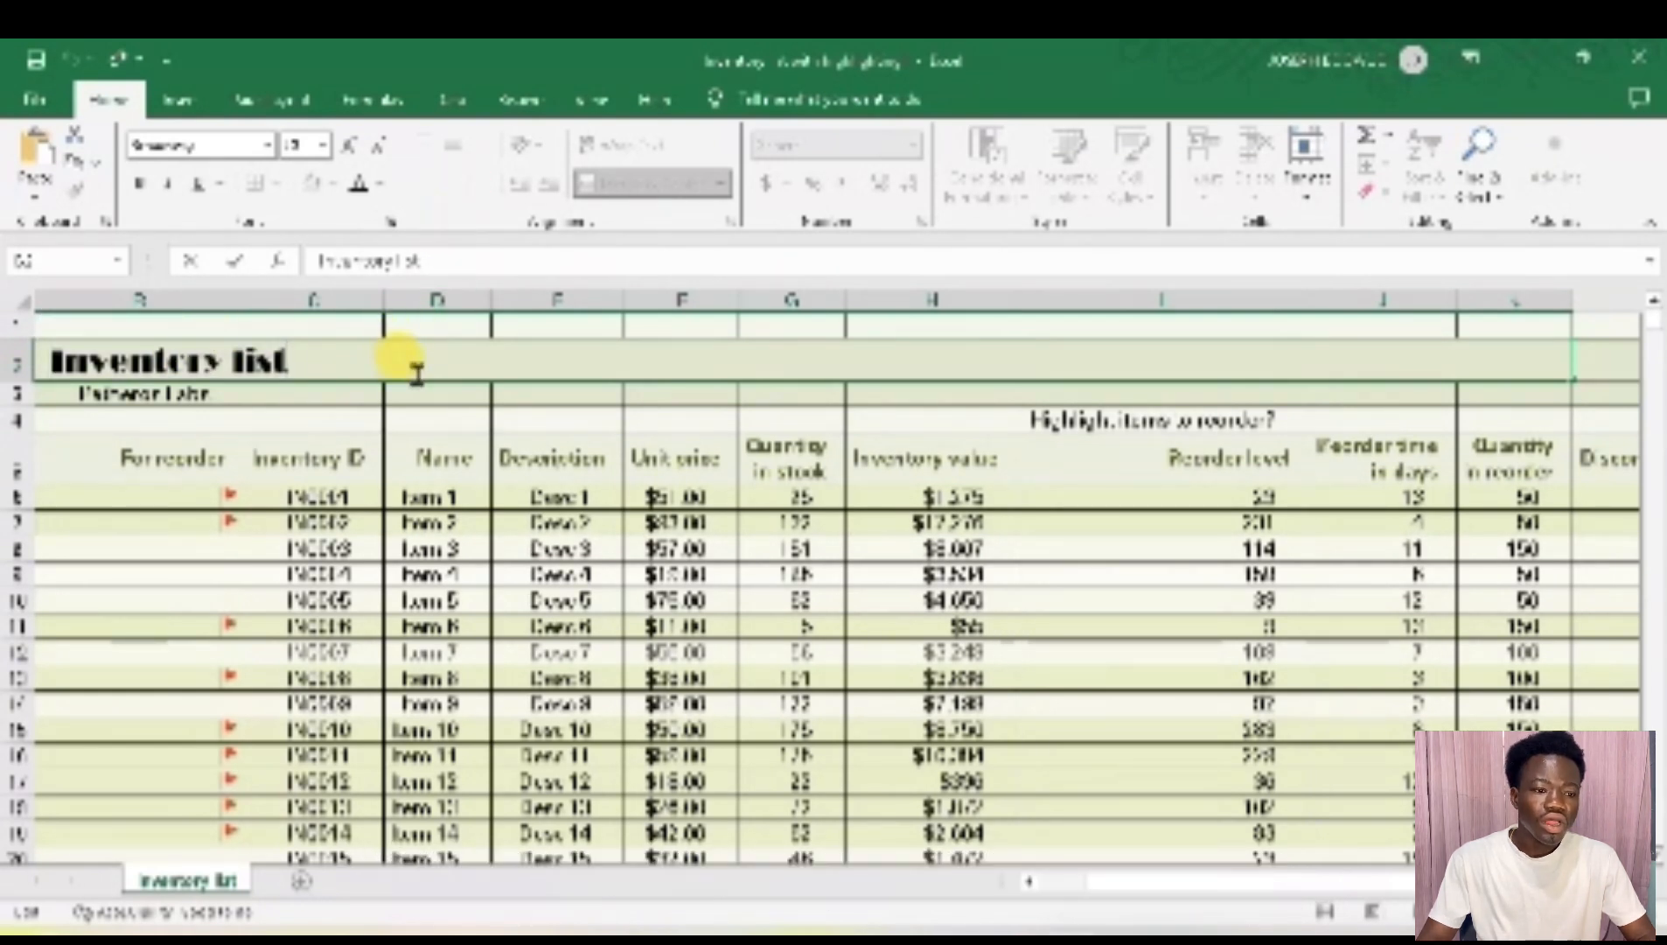
left_click_drag(313, 358, 48, 350)
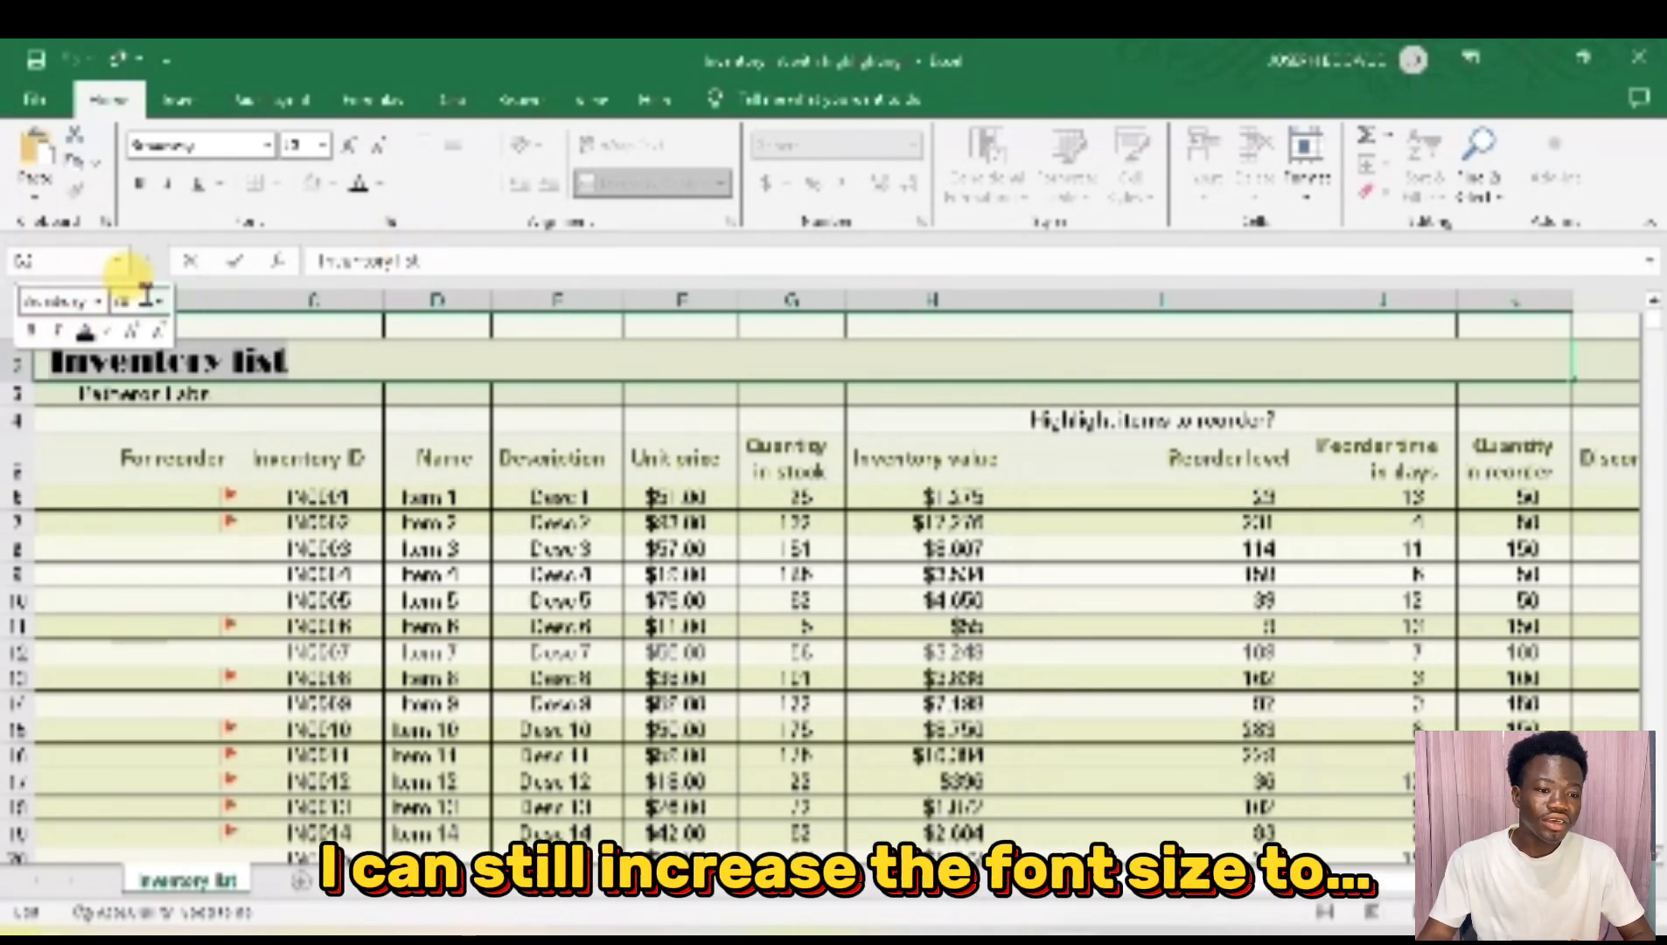
left_click(324, 147)
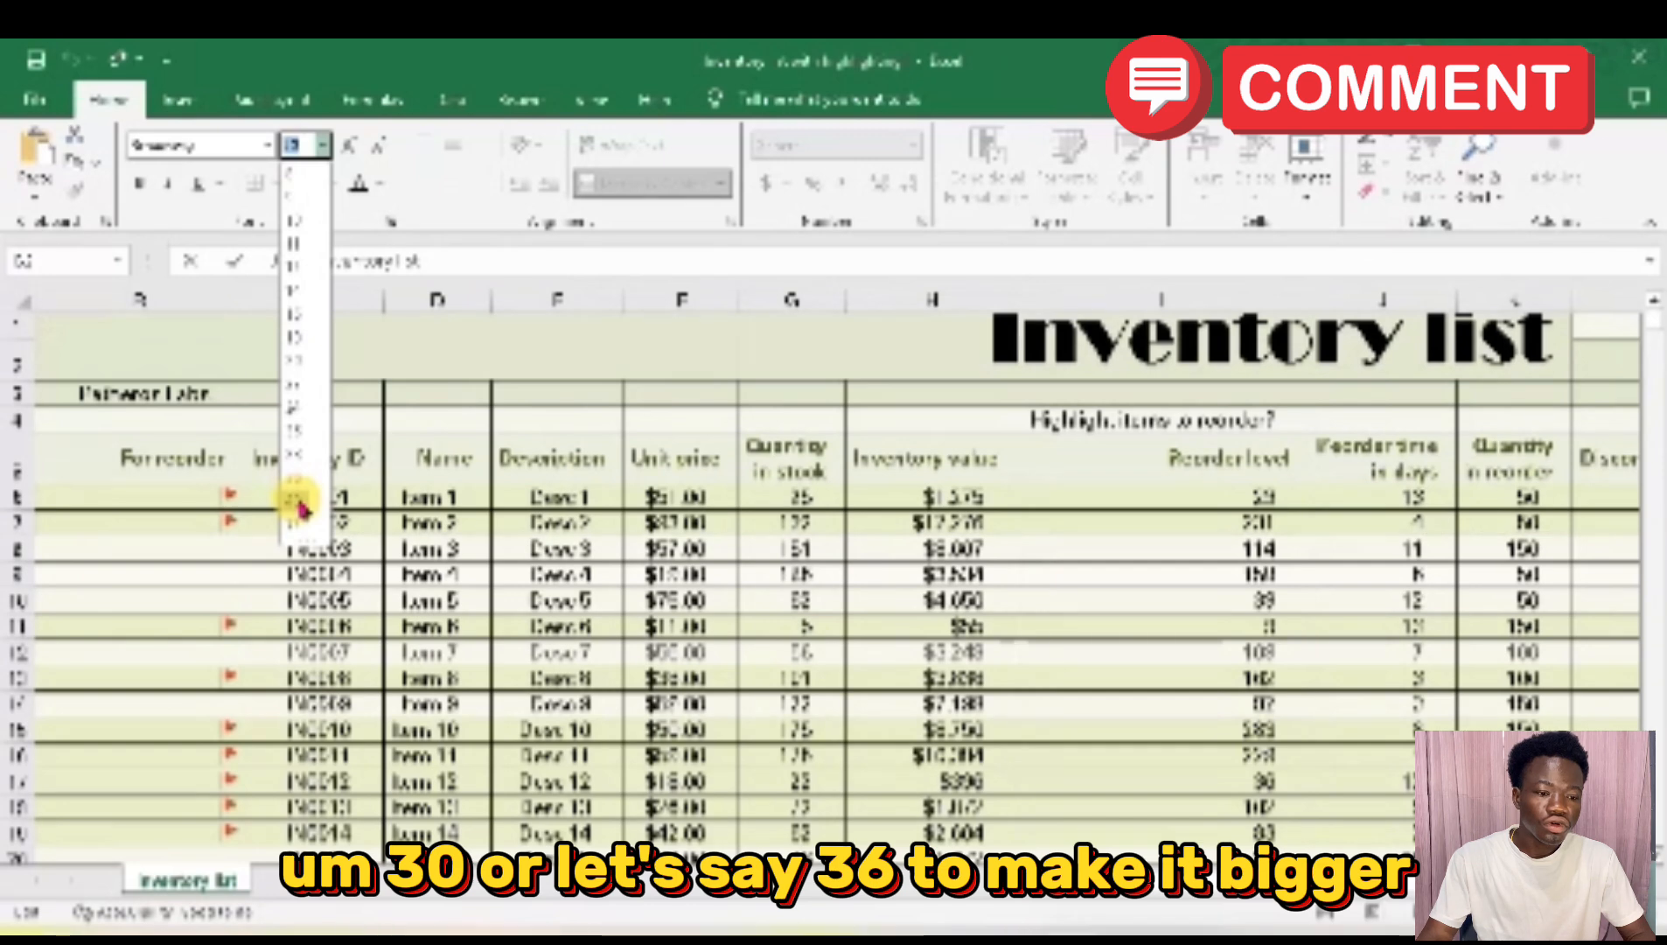
left_click(296, 479)
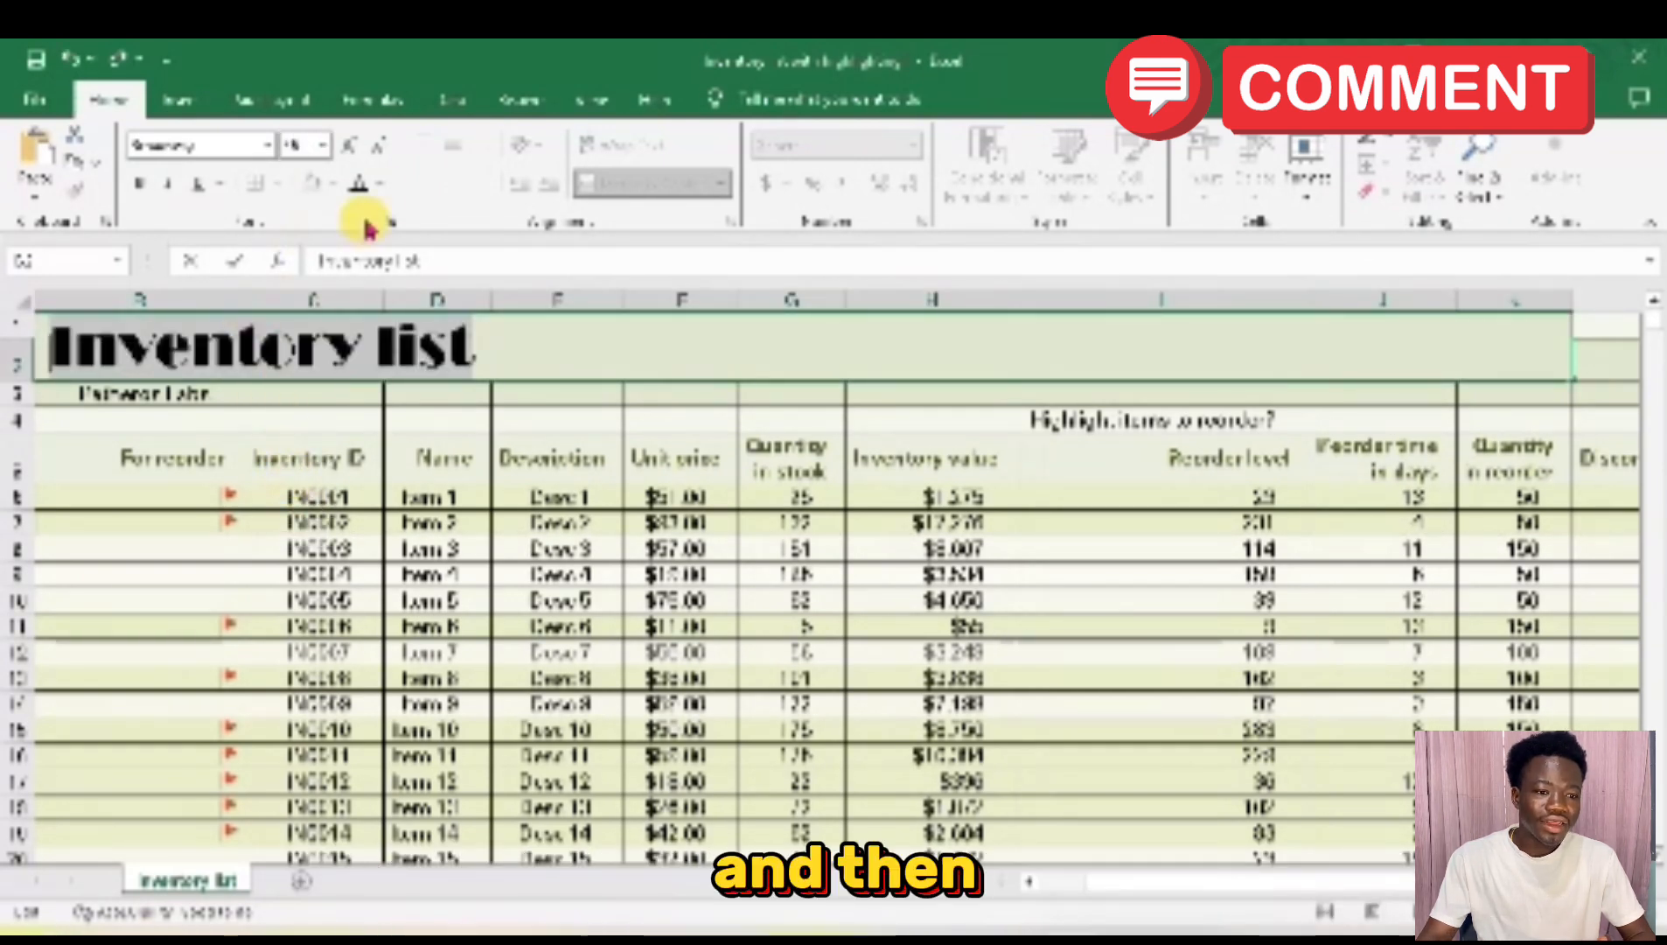
Change the font color of the "Inventory list" title to a bright pink picked from the standard color palette under More Colors.
left_click(383, 194)
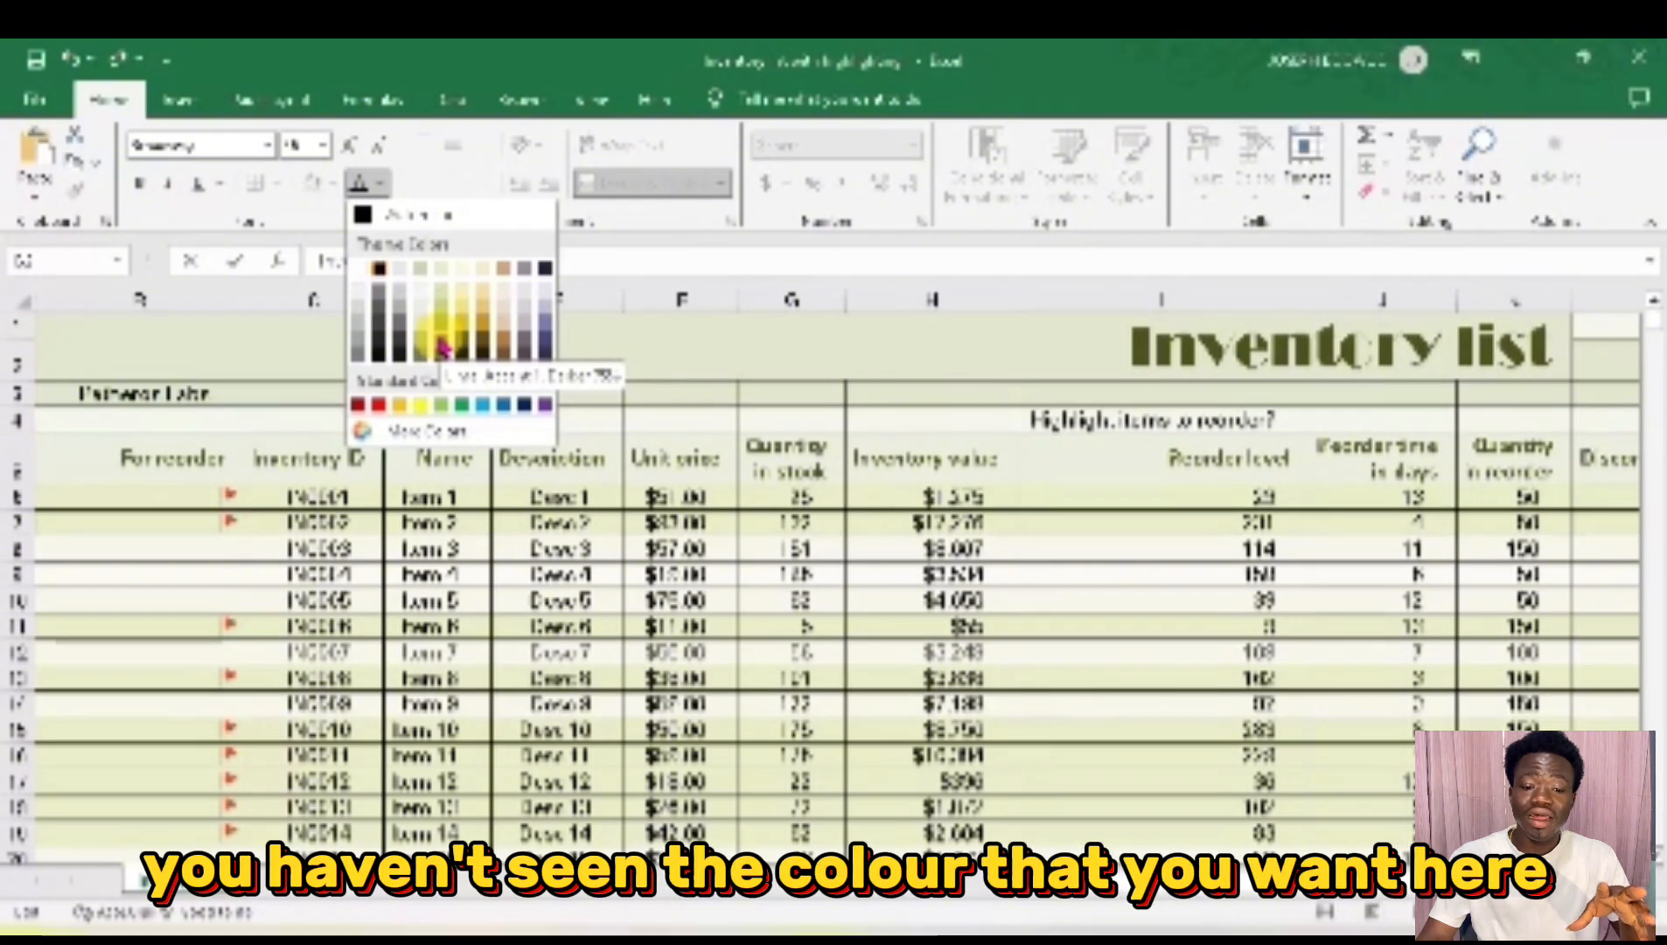
left_click(441, 430)
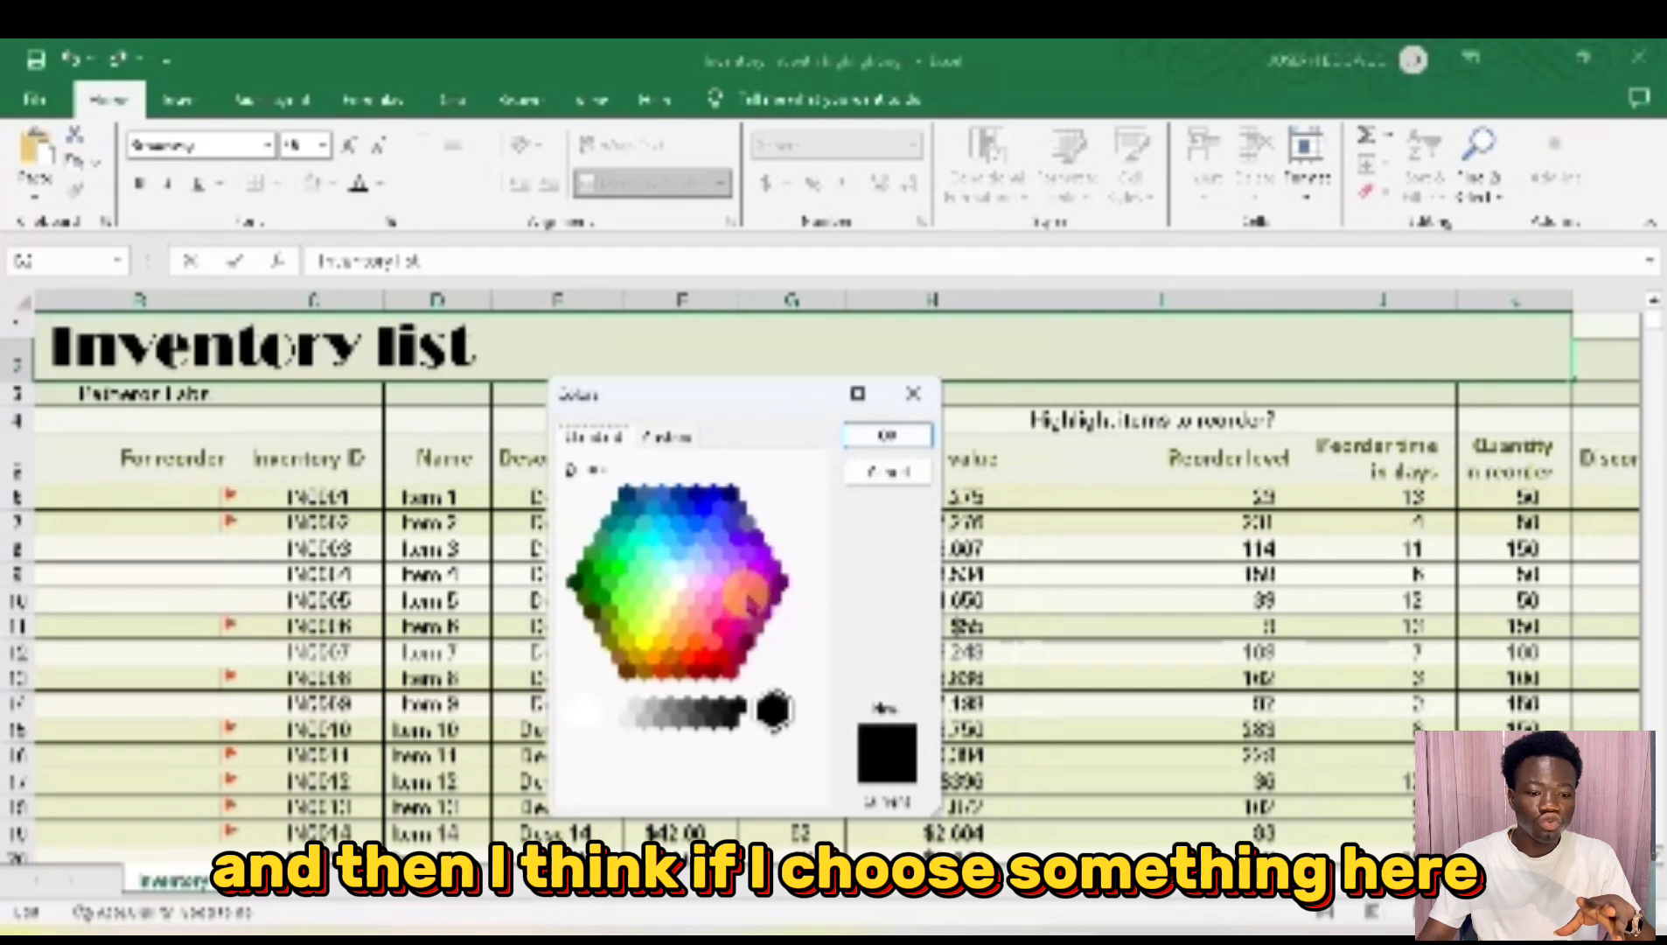
left_click(746, 581)
left_click(742, 600)
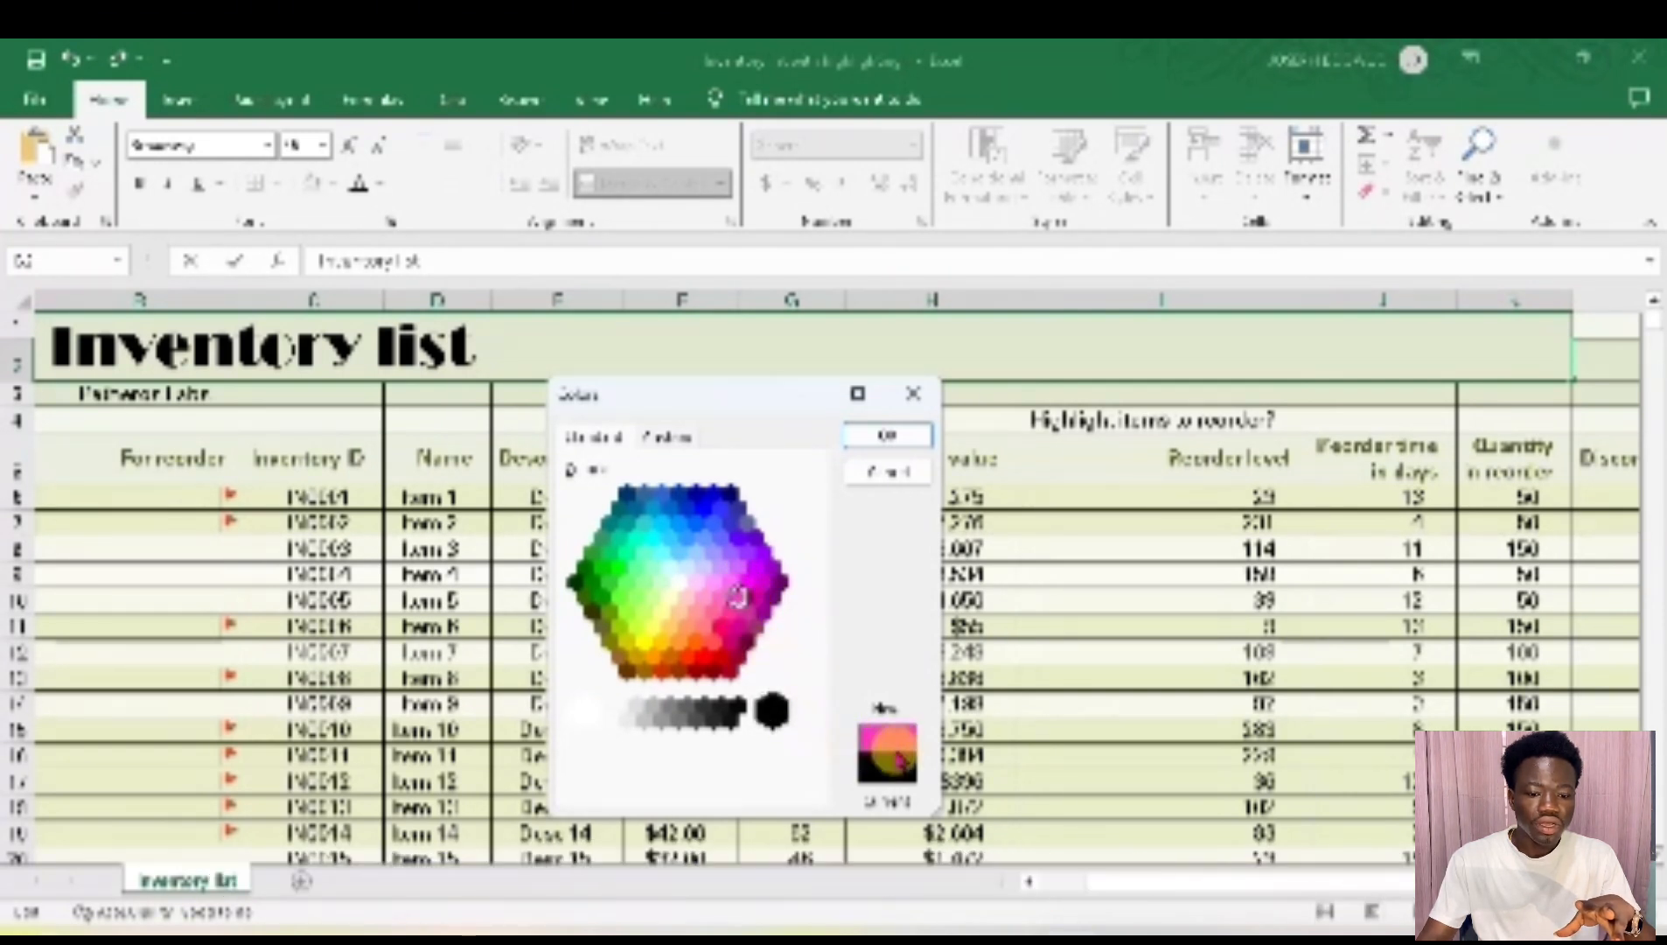
left_click(919, 435)
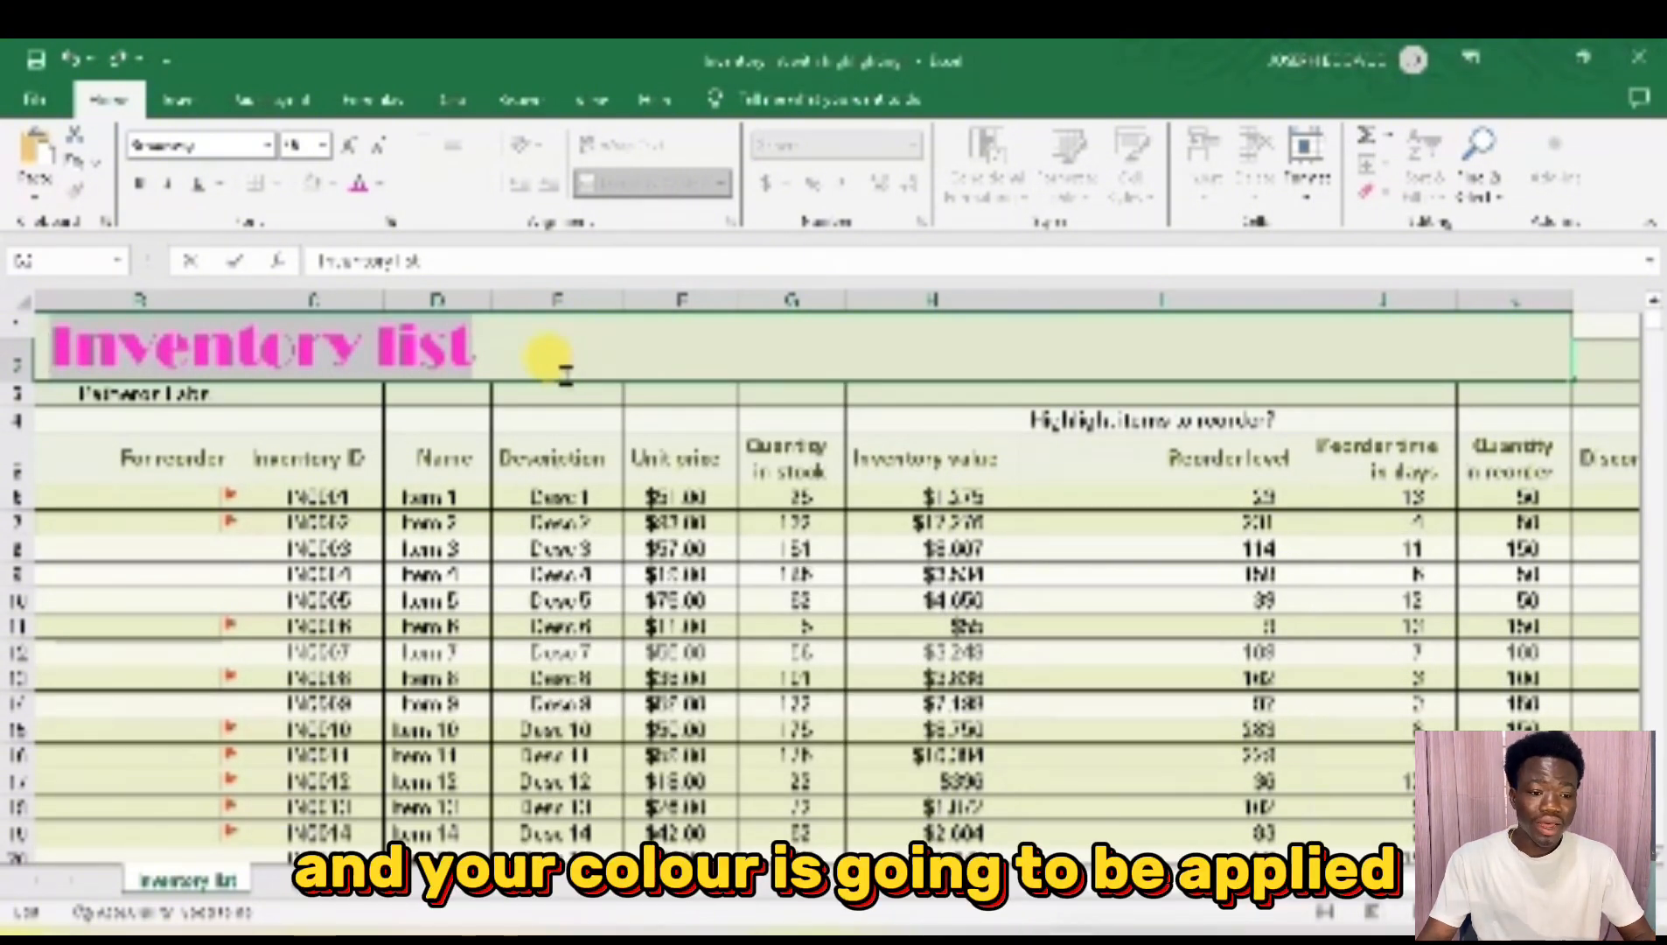
left_click(560, 344)
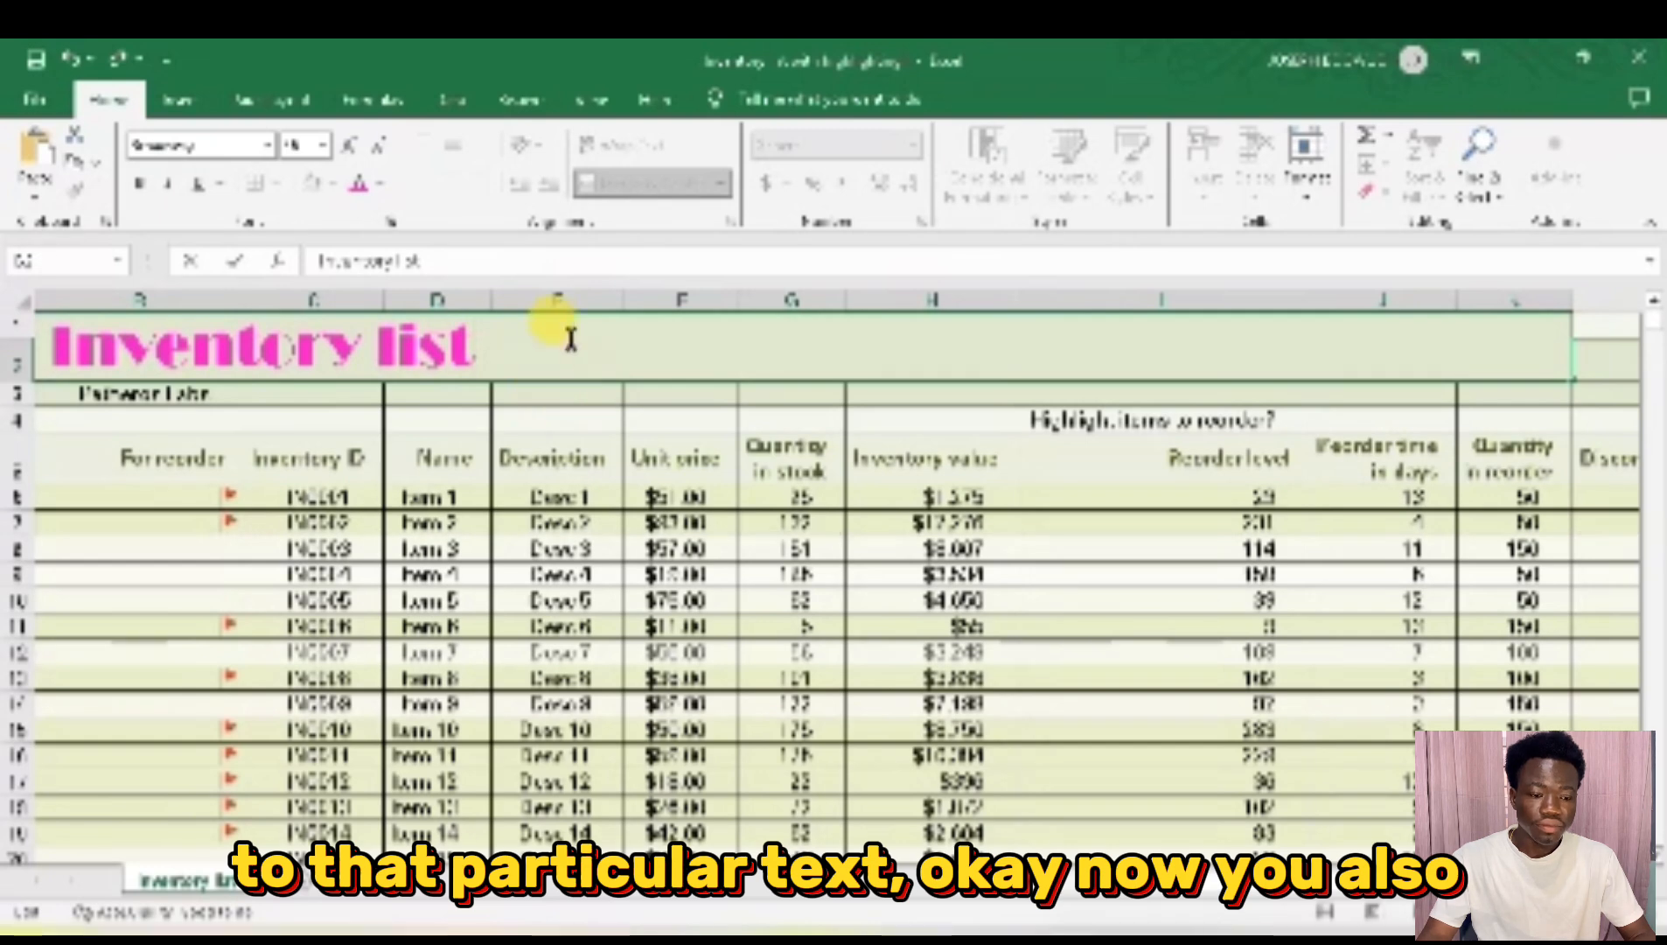
left_click(549, 419)
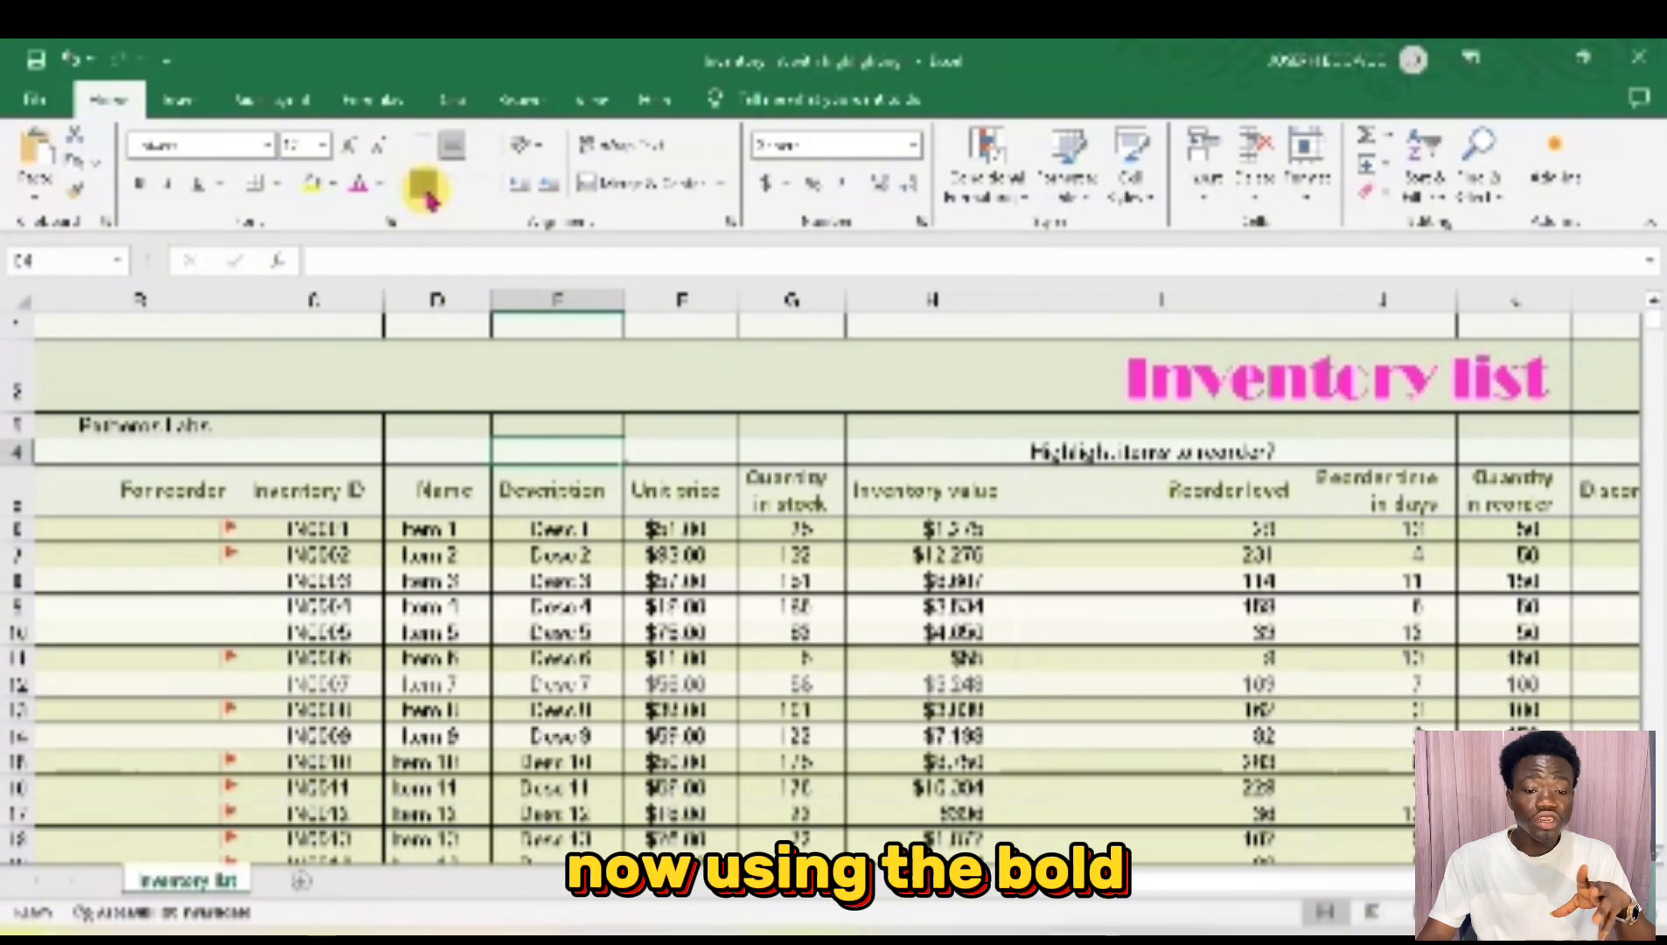
Make the "Inventory list" title text bold.
double_click(596, 372)
left_click_drag(587, 385, 42, 381)
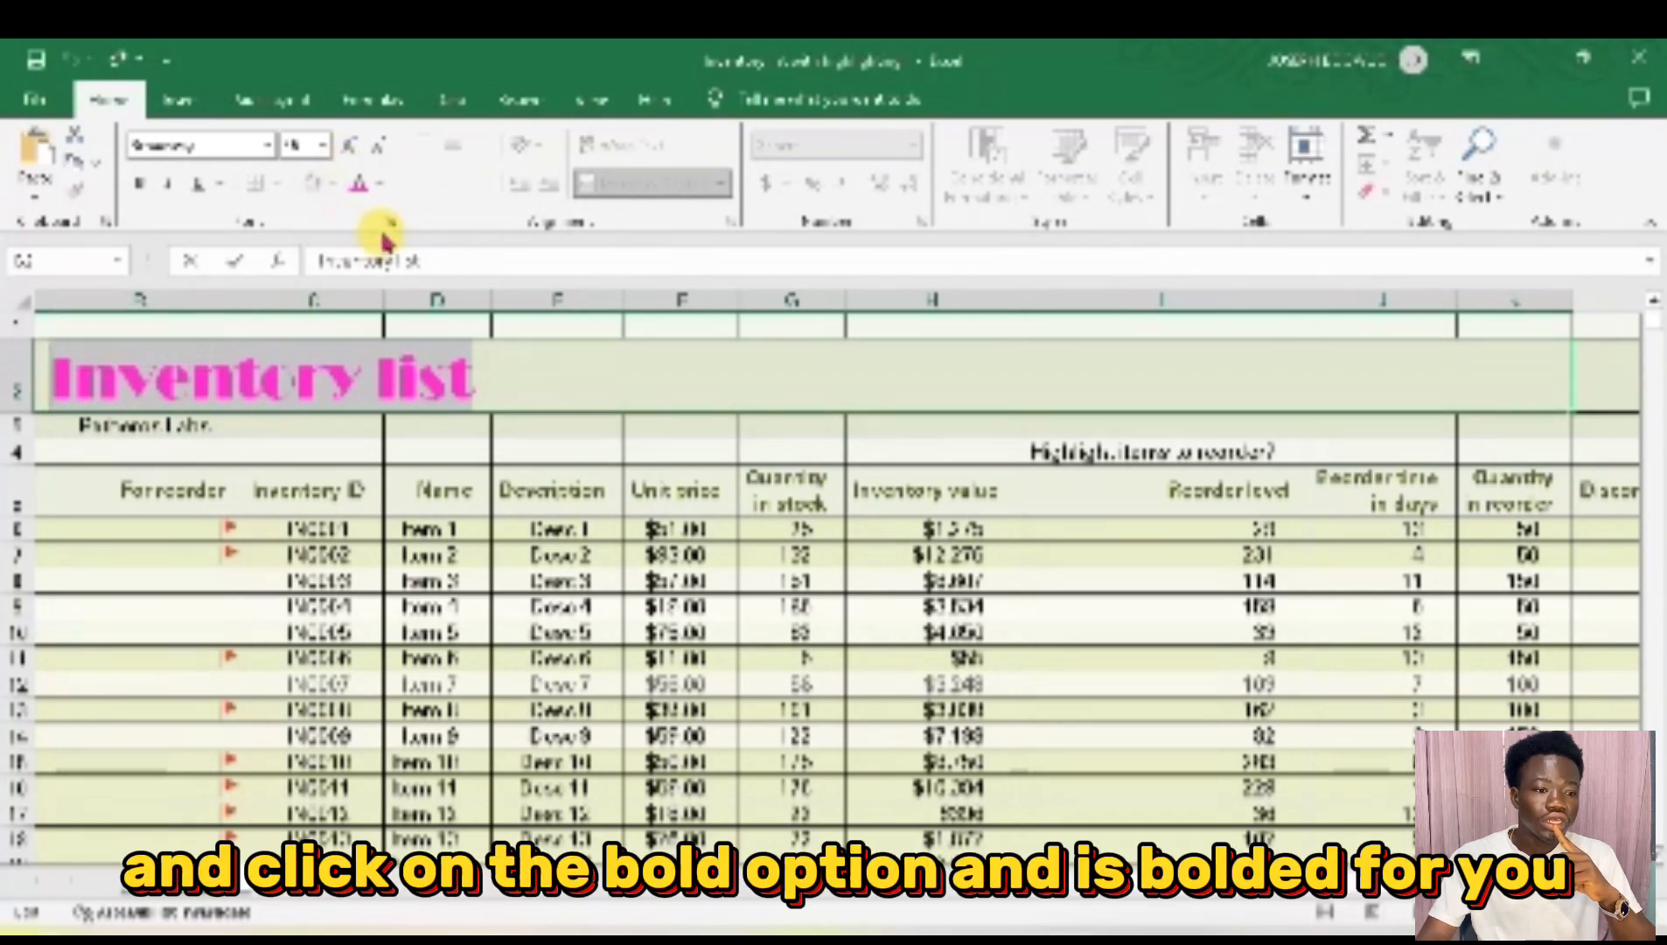
left_click(141, 189)
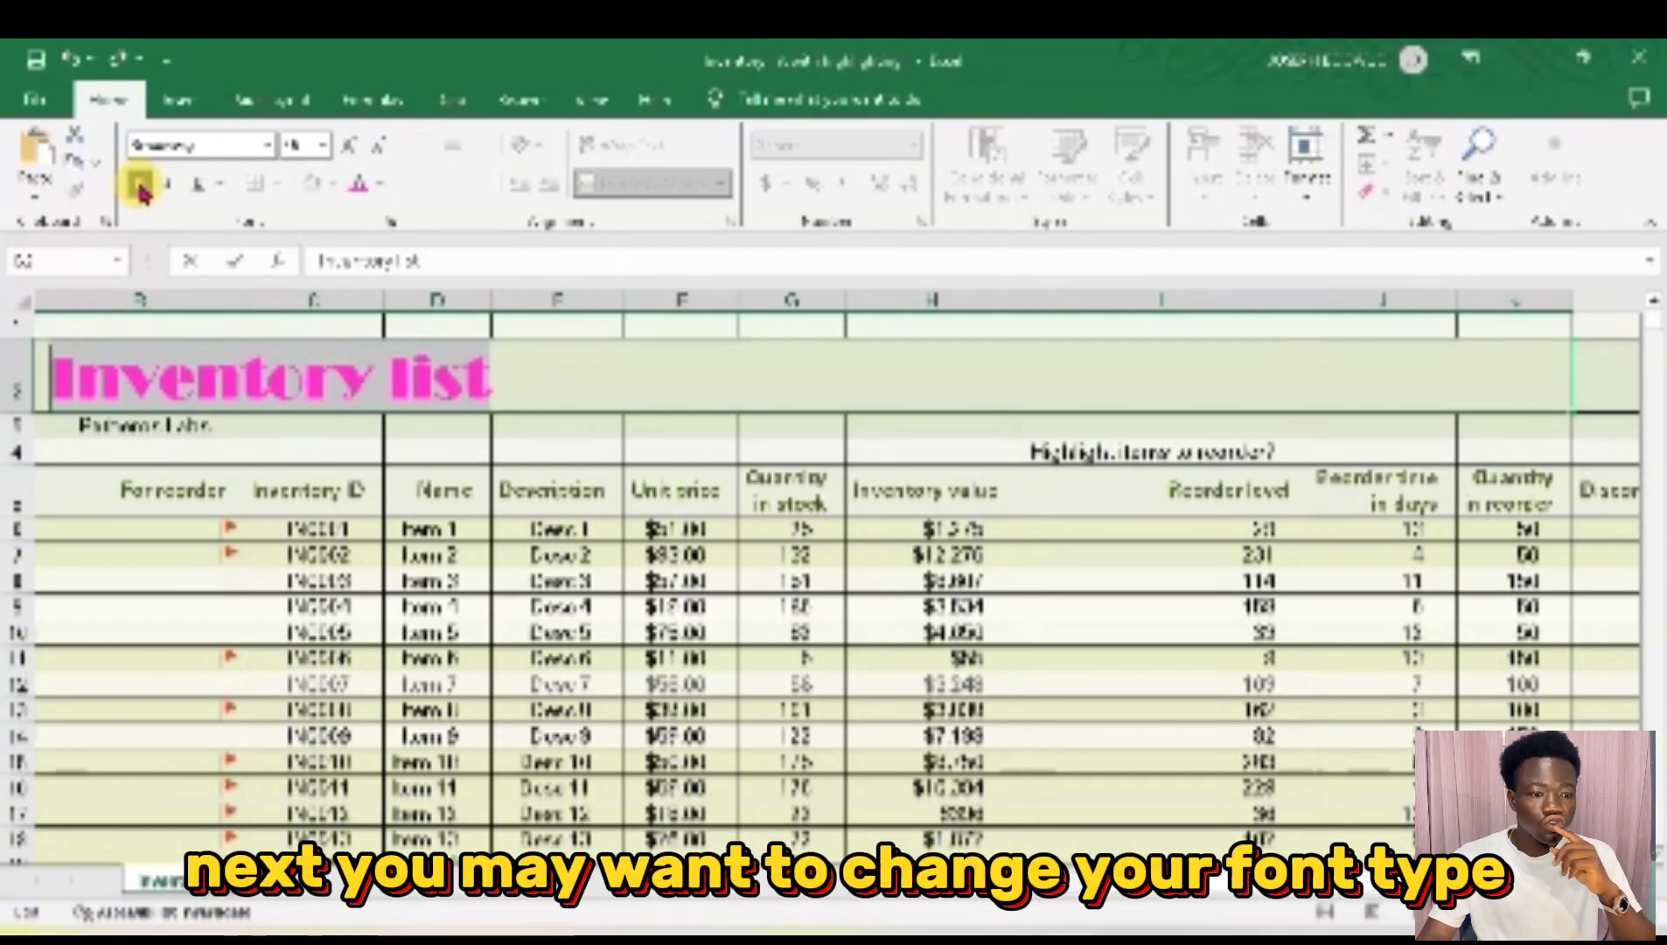
Change the font of the "Inventory list" title text to Blackoak Std.
left_click(270, 146)
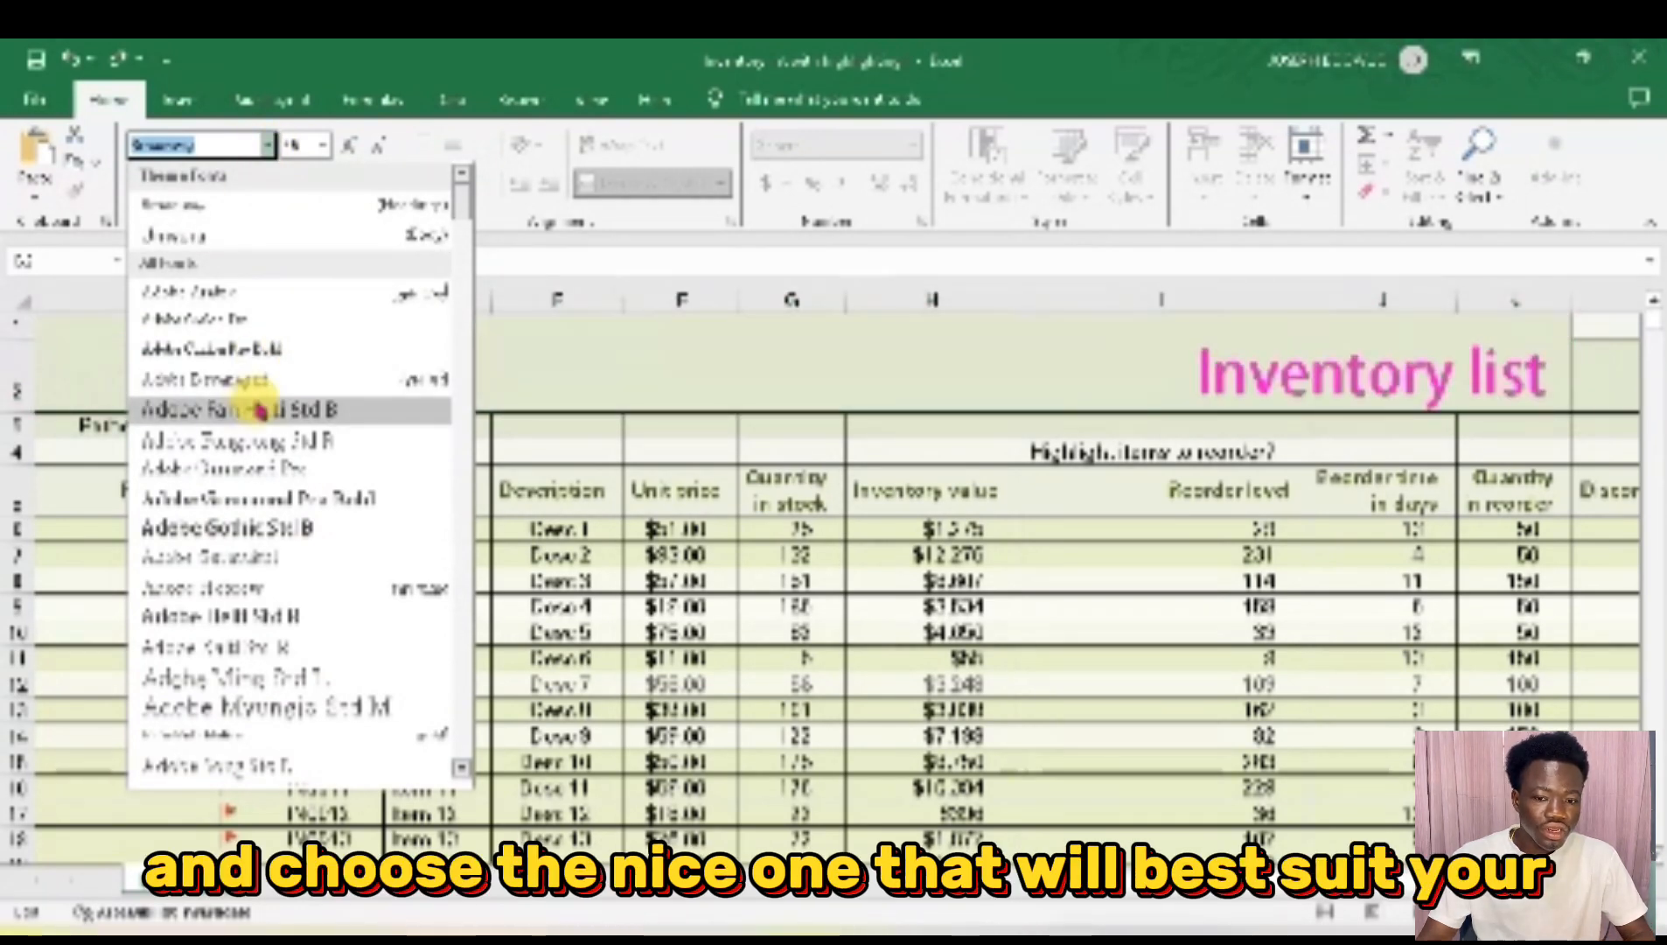
scroll(261, 408, "down", 2)
scroll(260, 408, "down", 8)
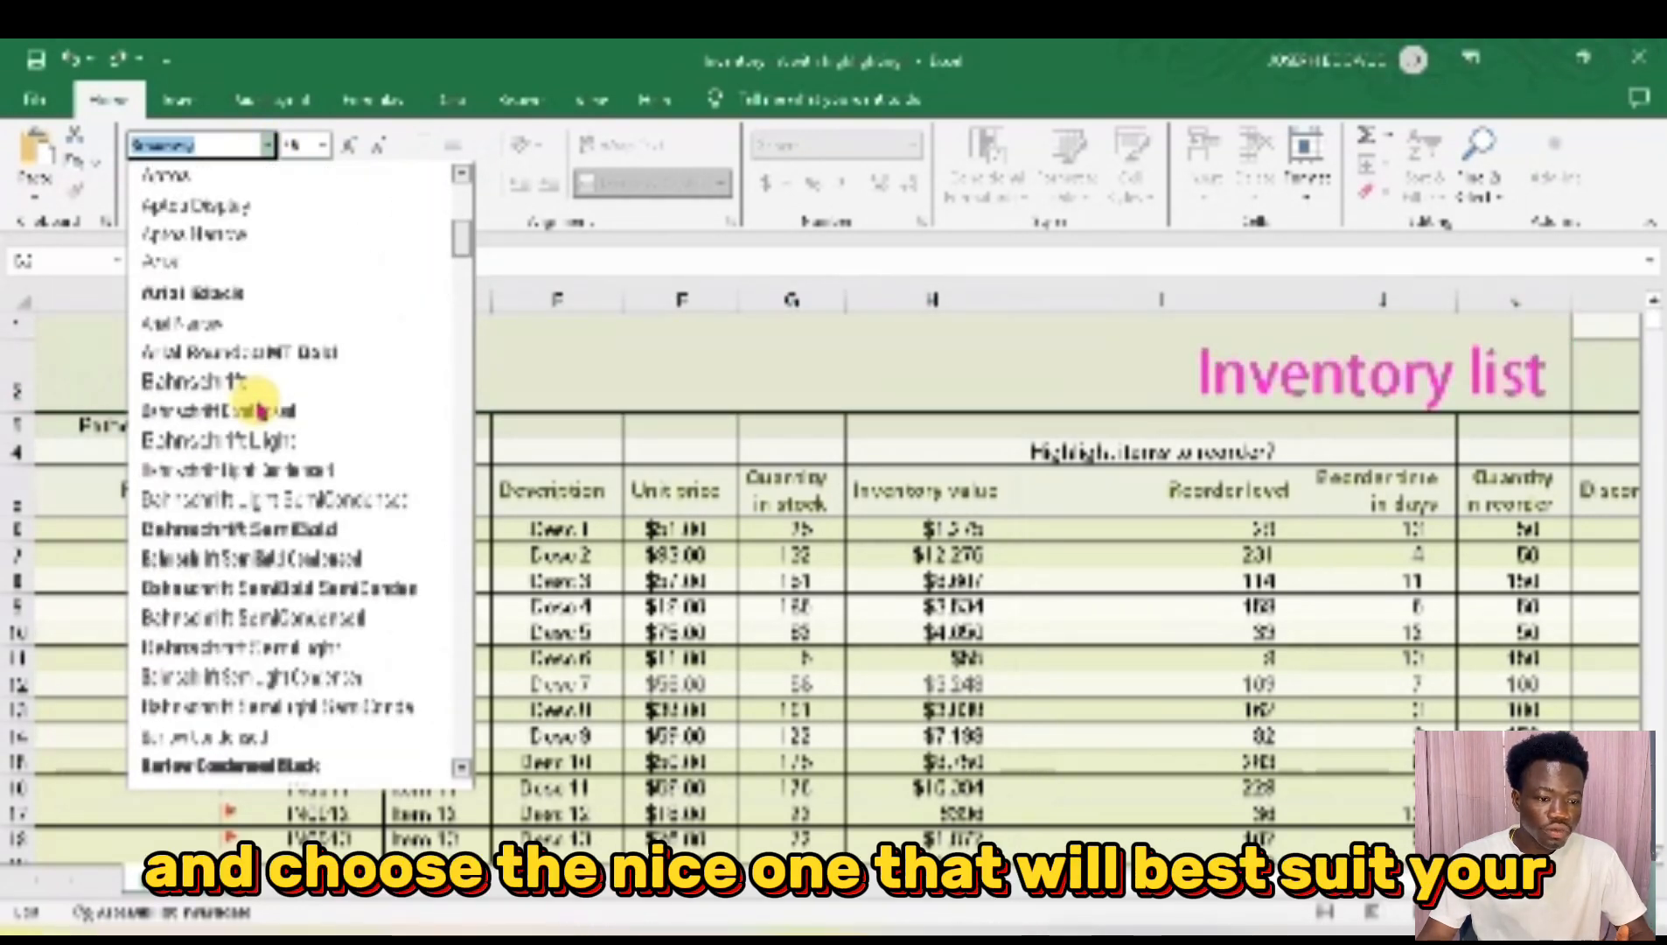
scroll(261, 408, "down", 5)
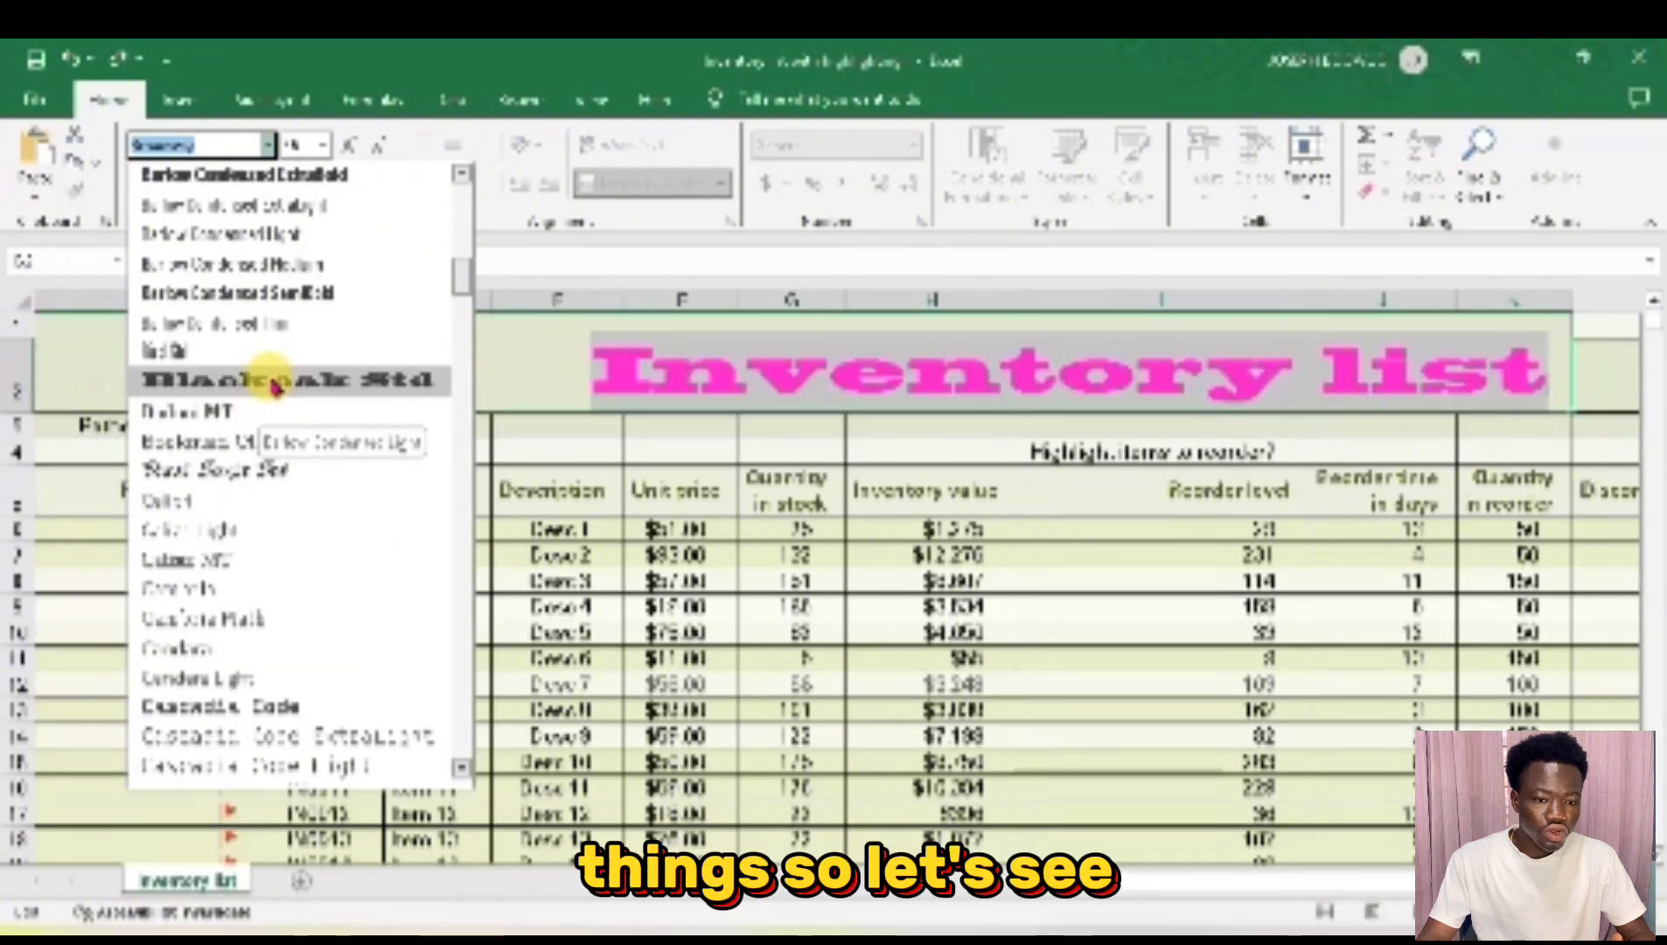
left_click(273, 383)
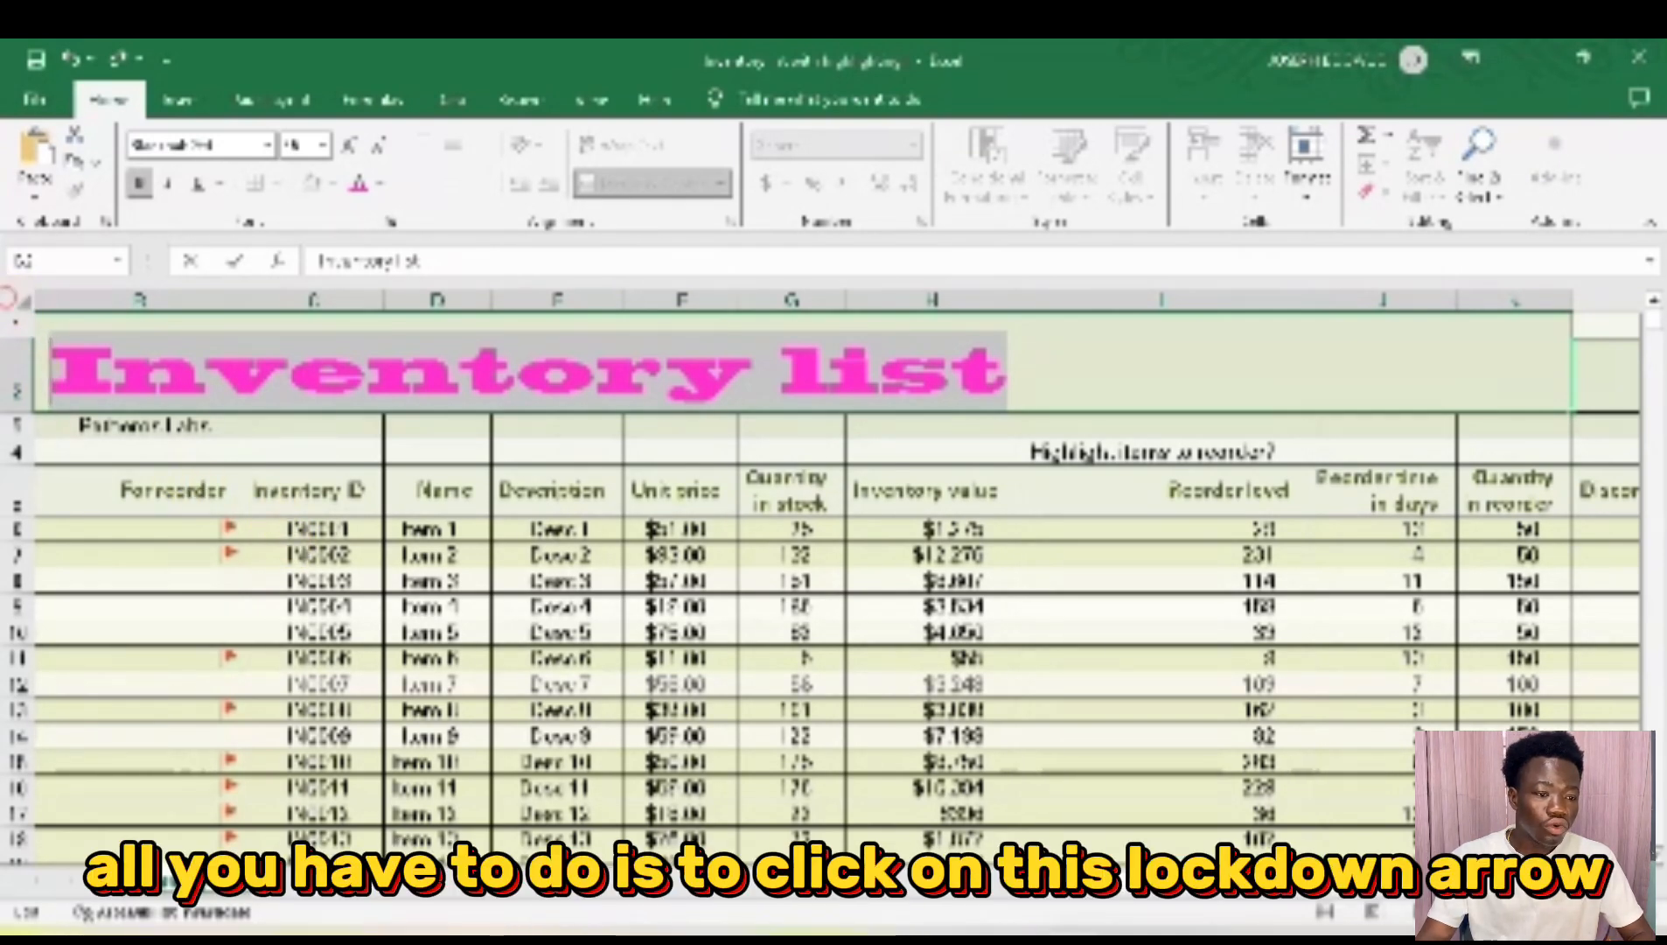
Center the inventory table's contents horizontally, from the "For reorder" header row down through the item rows.
left_click(17, 301)
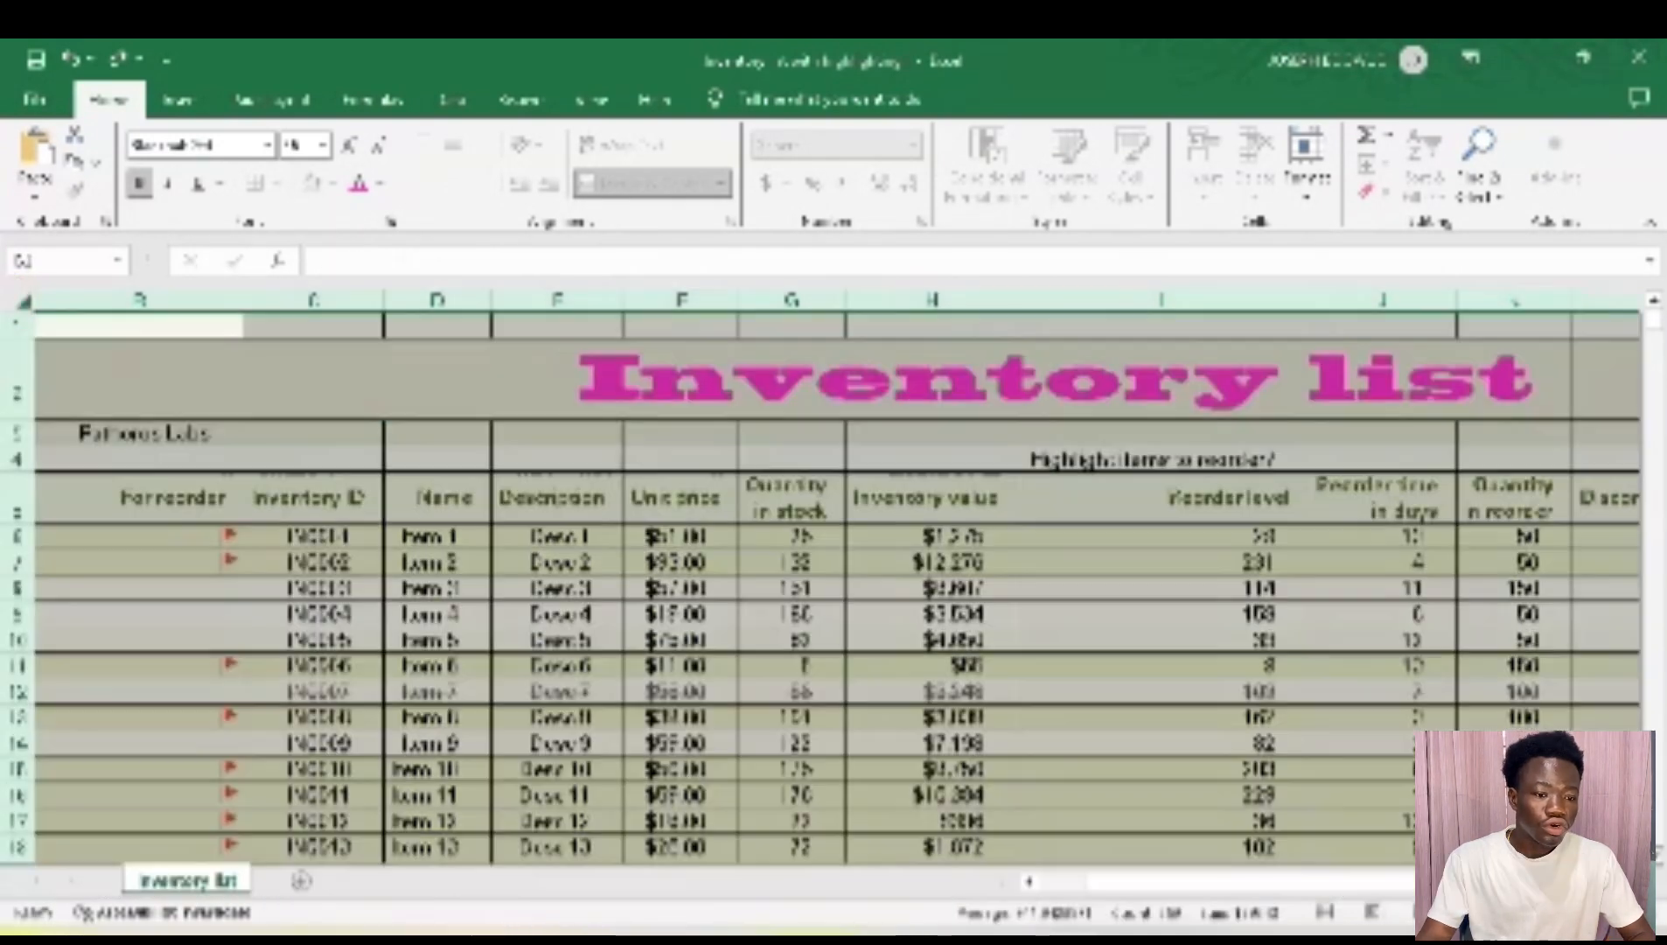
left_click(389, 615)
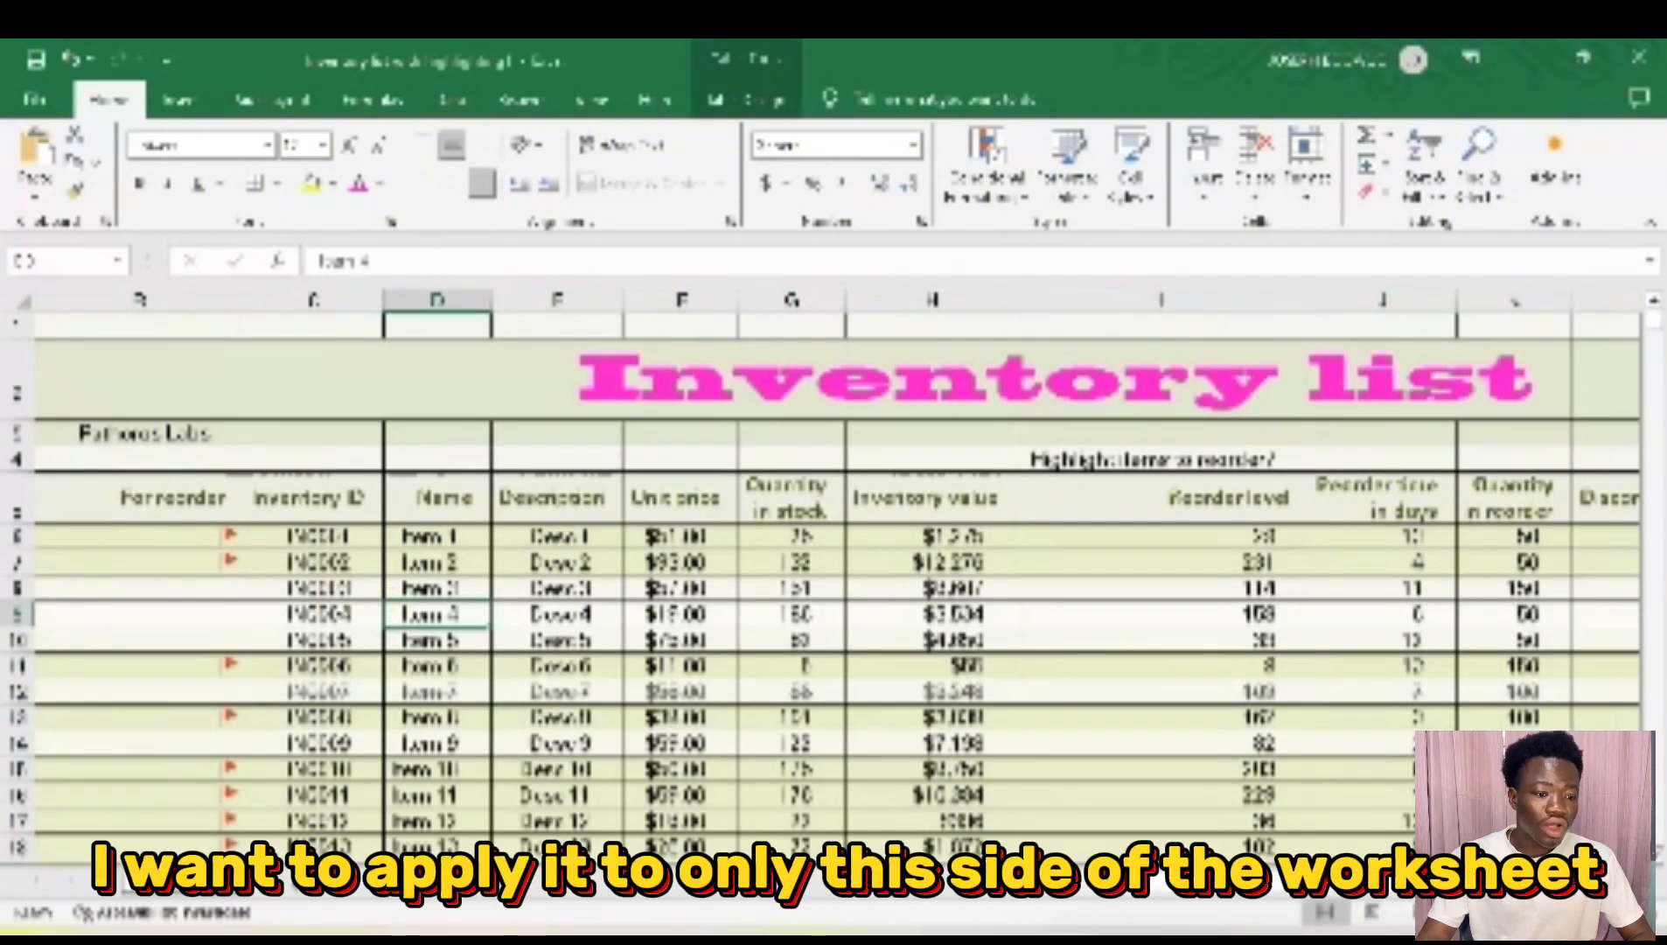
mouse_move(70, 499)
left_mouse_down()
mouse_move(531, 688)
mouse_move(1023, 837)
mouse_move(1605, 848)
mouse_move(1608, 875)
mouse_move(1607, 844)
left_mouse_up()
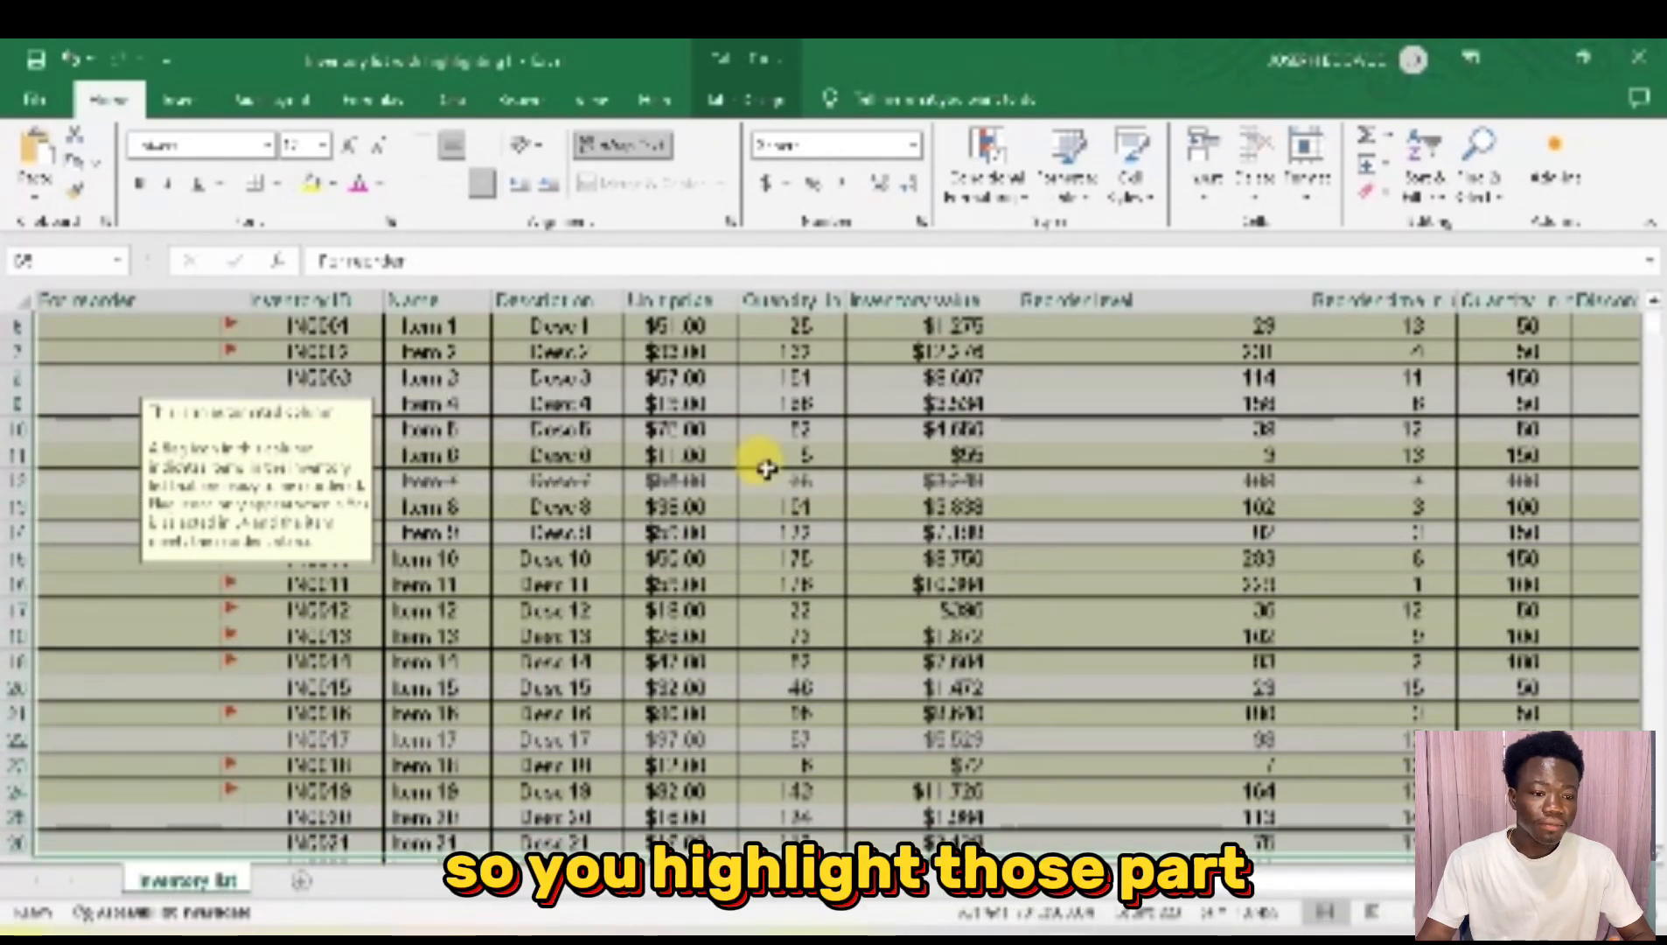
left_click(451, 187)
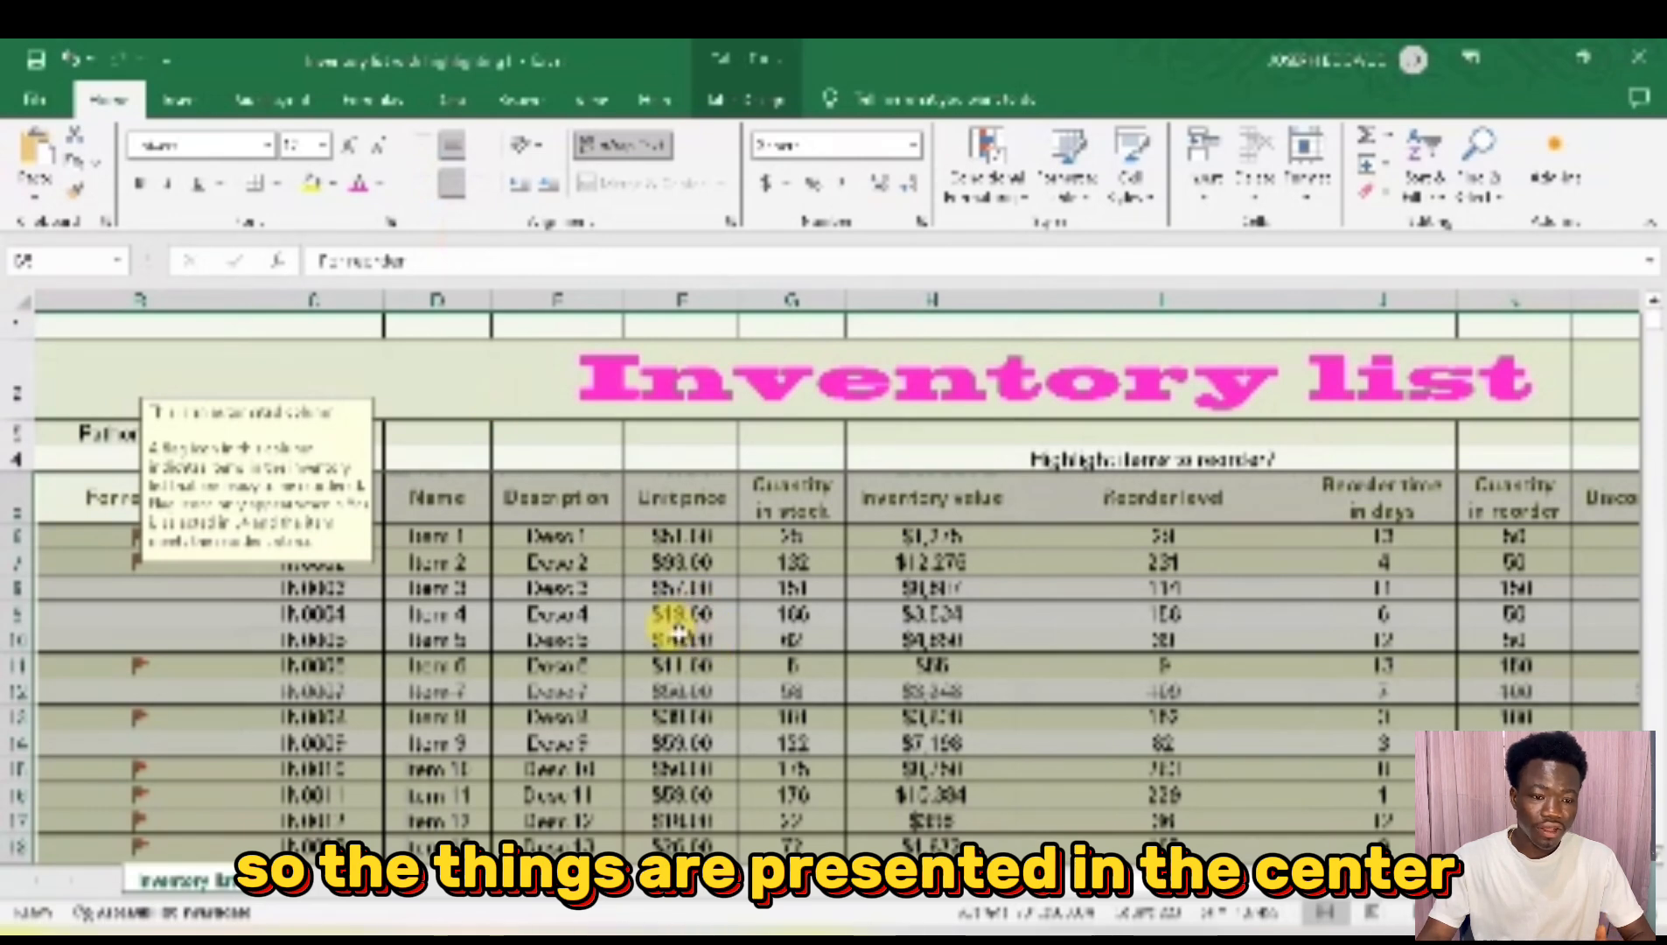
left_click(609, 593)
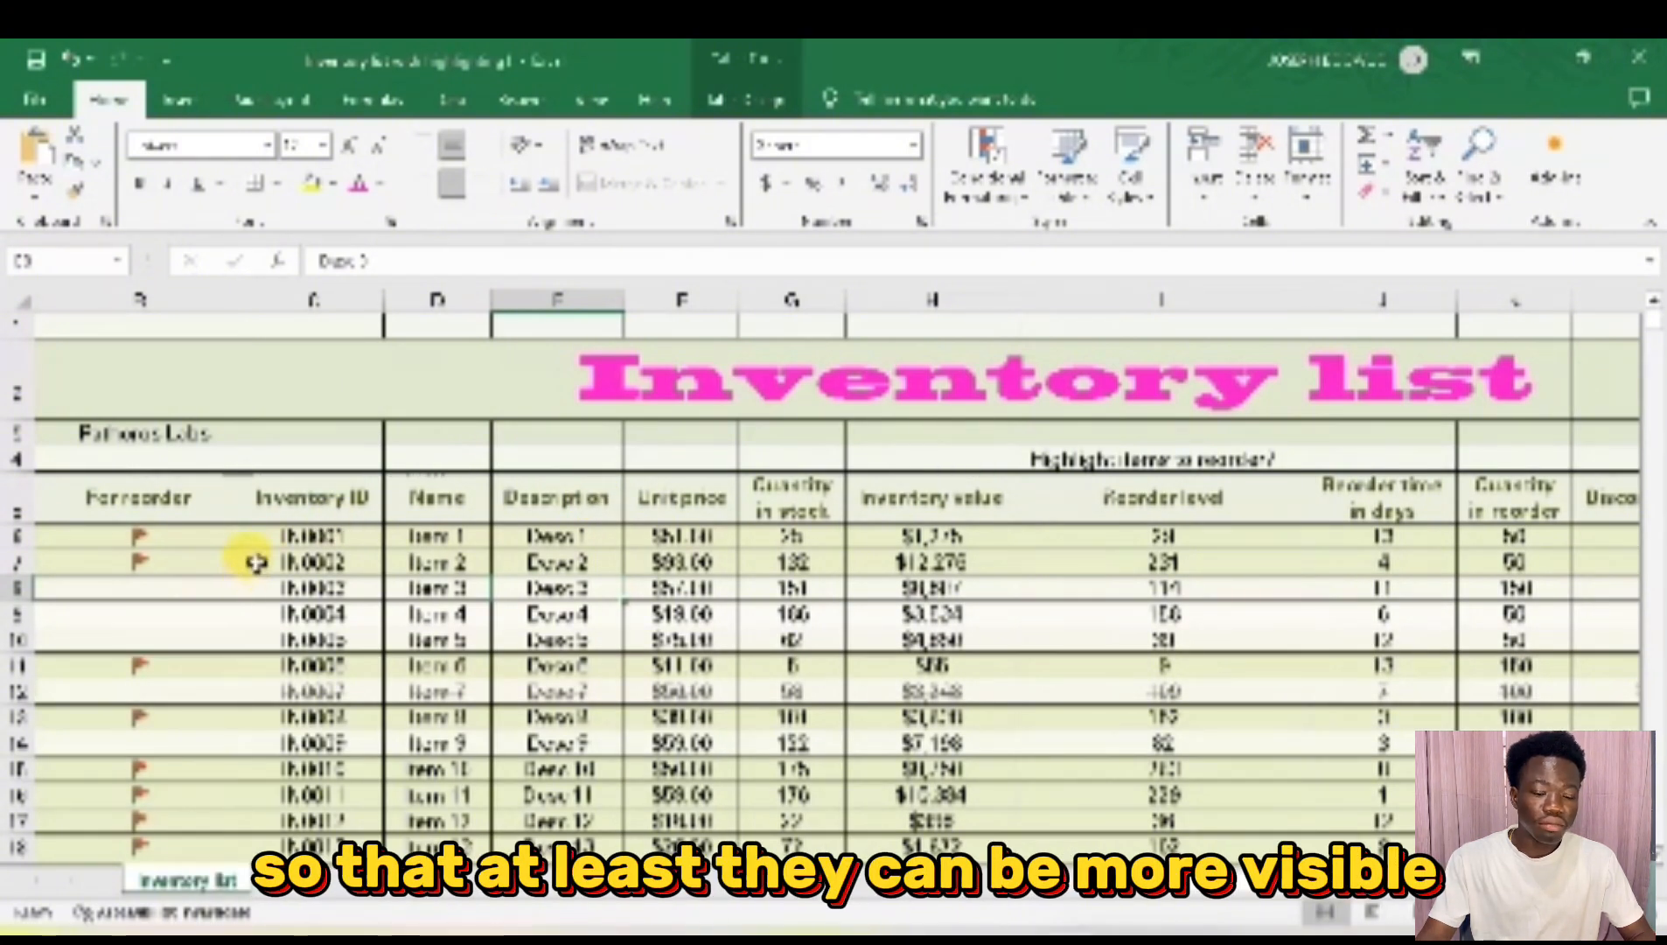
Widen all columns of the worksheet to the same, slightly larger width than column B has.
left_click(21, 301)
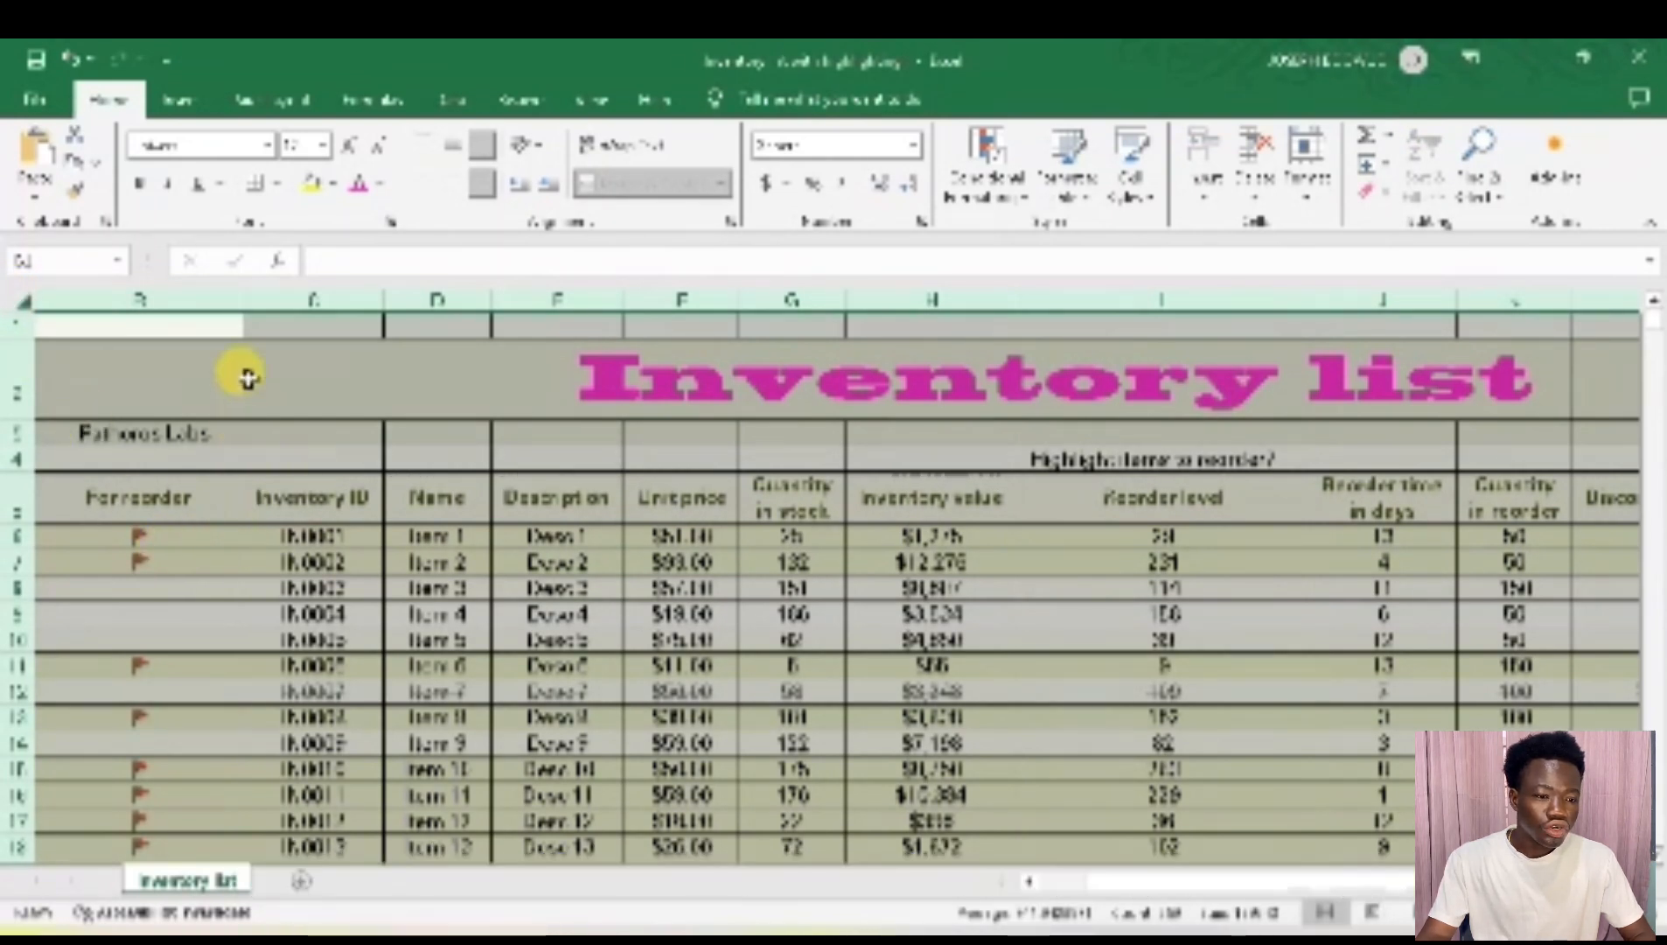
mouse_move(243, 301)
left_mouse_down()
mouse_move(291, 301)
mouse_move(265, 301)
left_mouse_up()
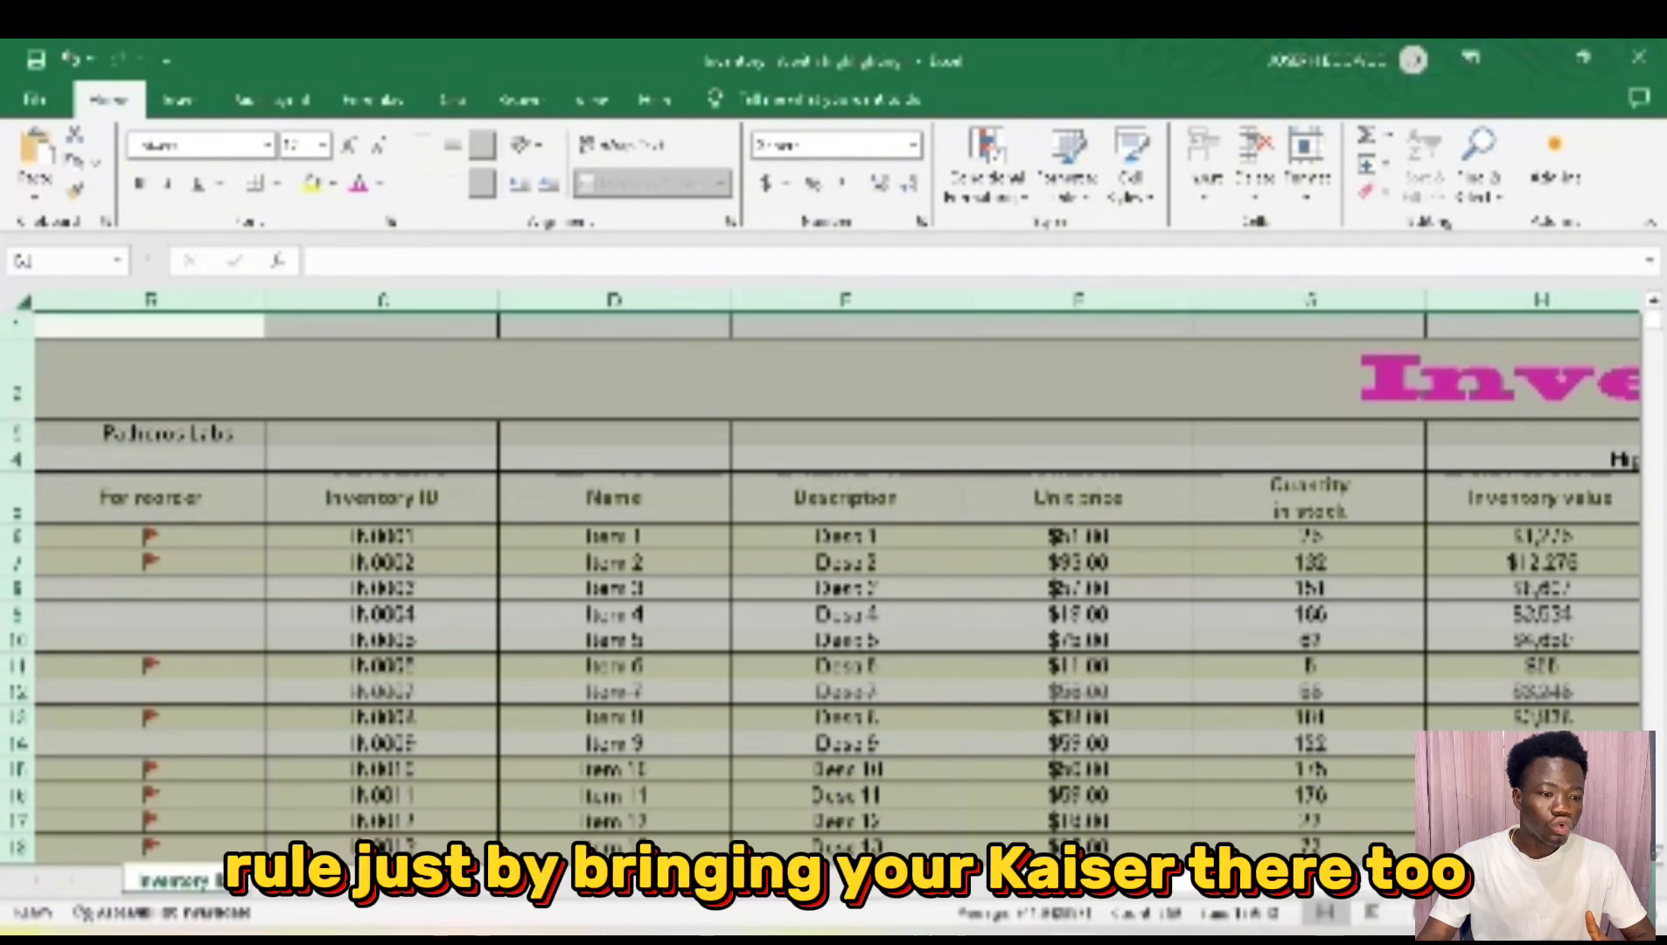
left_click(32, 434)
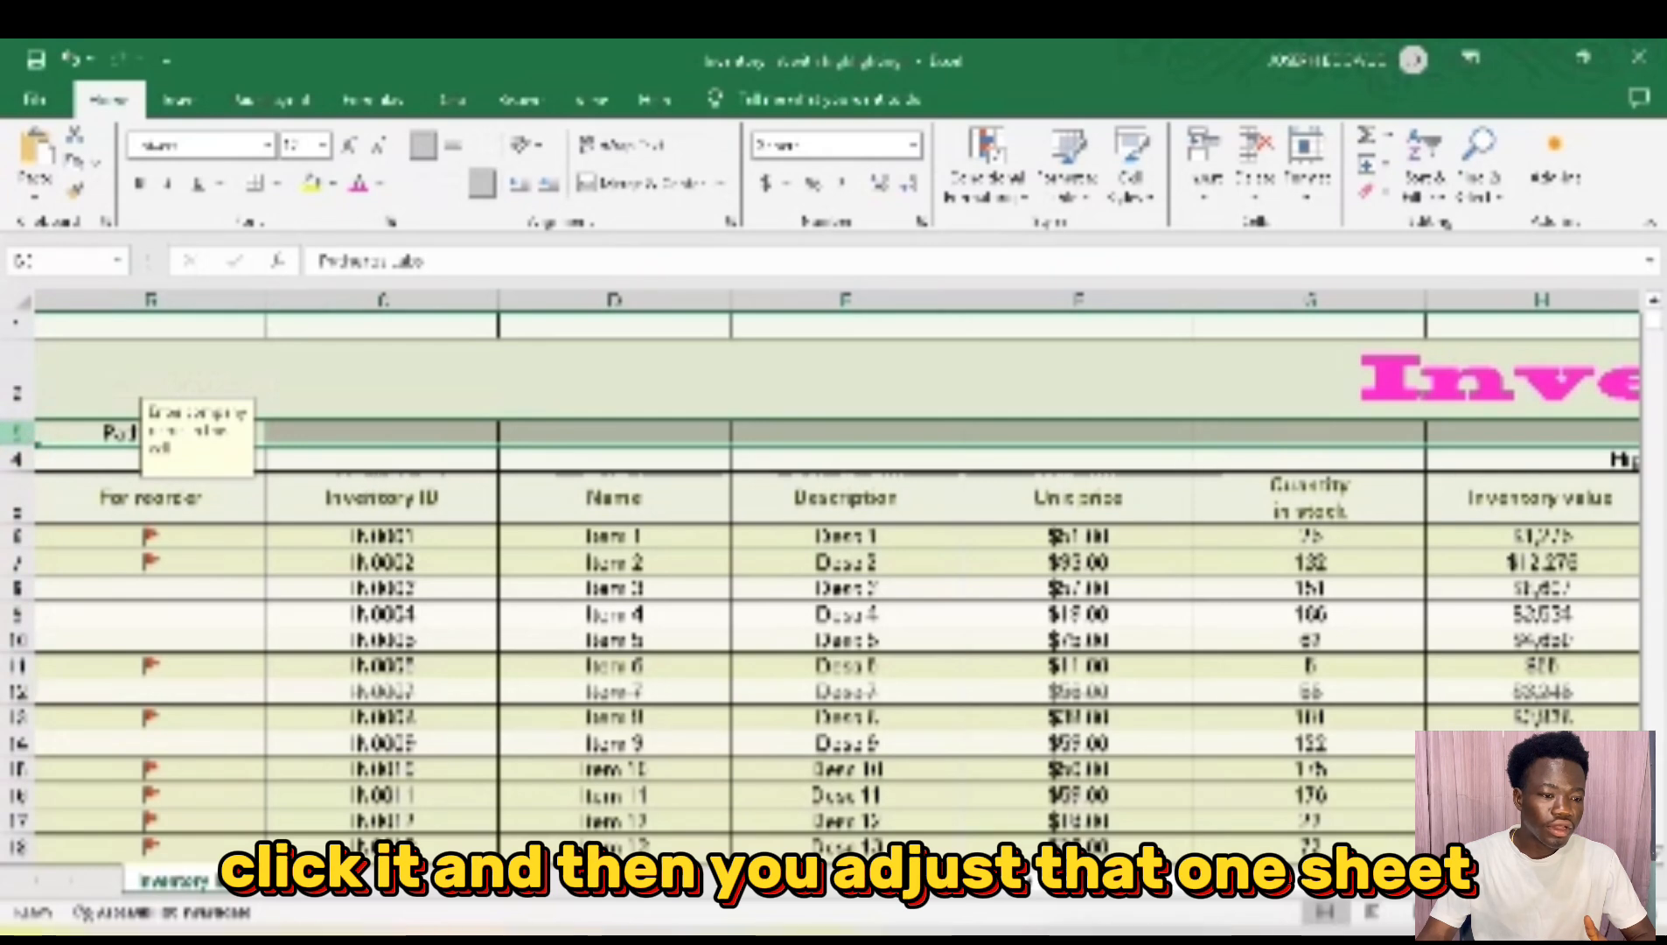
left_click_drag(37, 445, 17, 506)
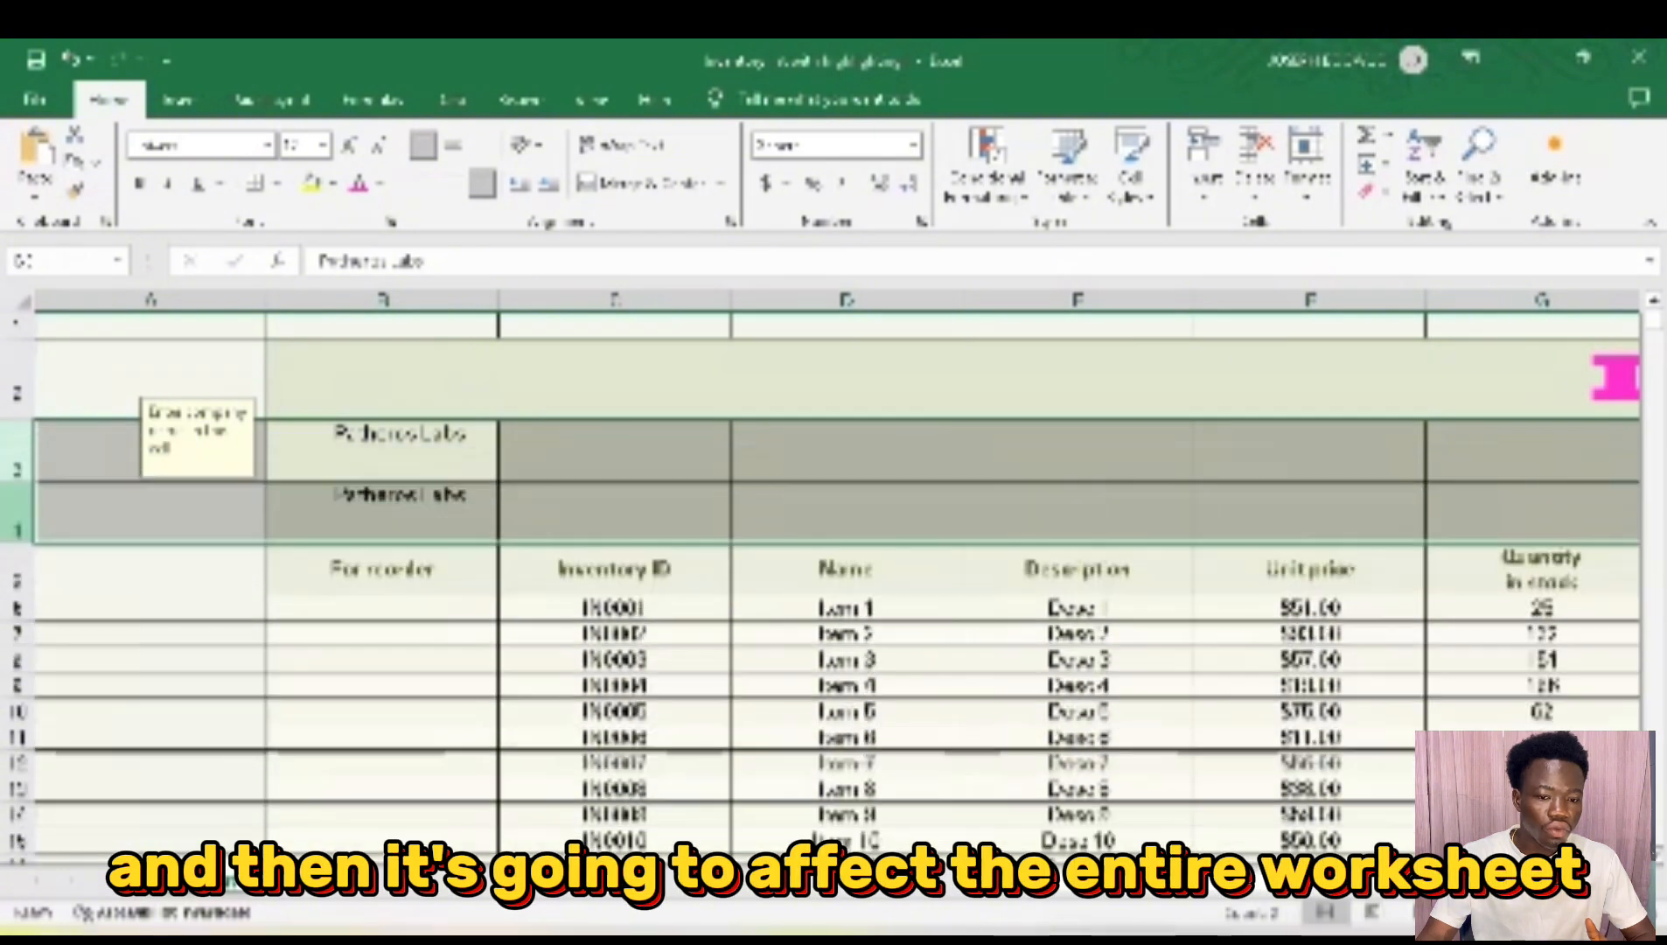
scroll(223, 499, "down", 3)
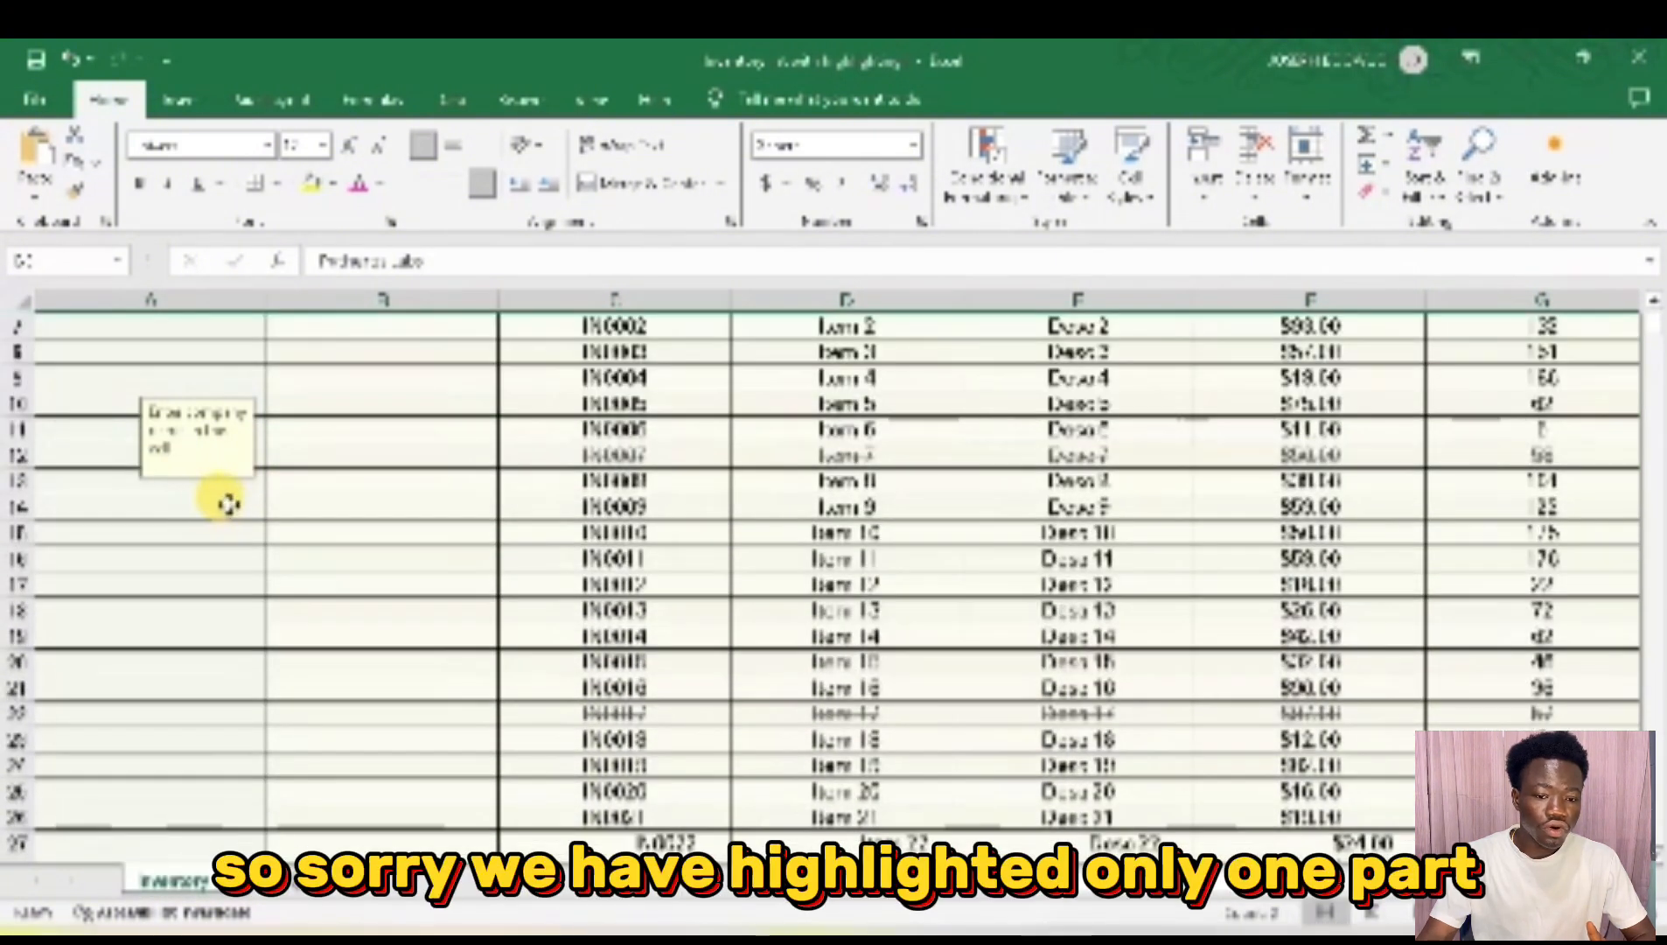
scroll(428, 483, "up", 3)
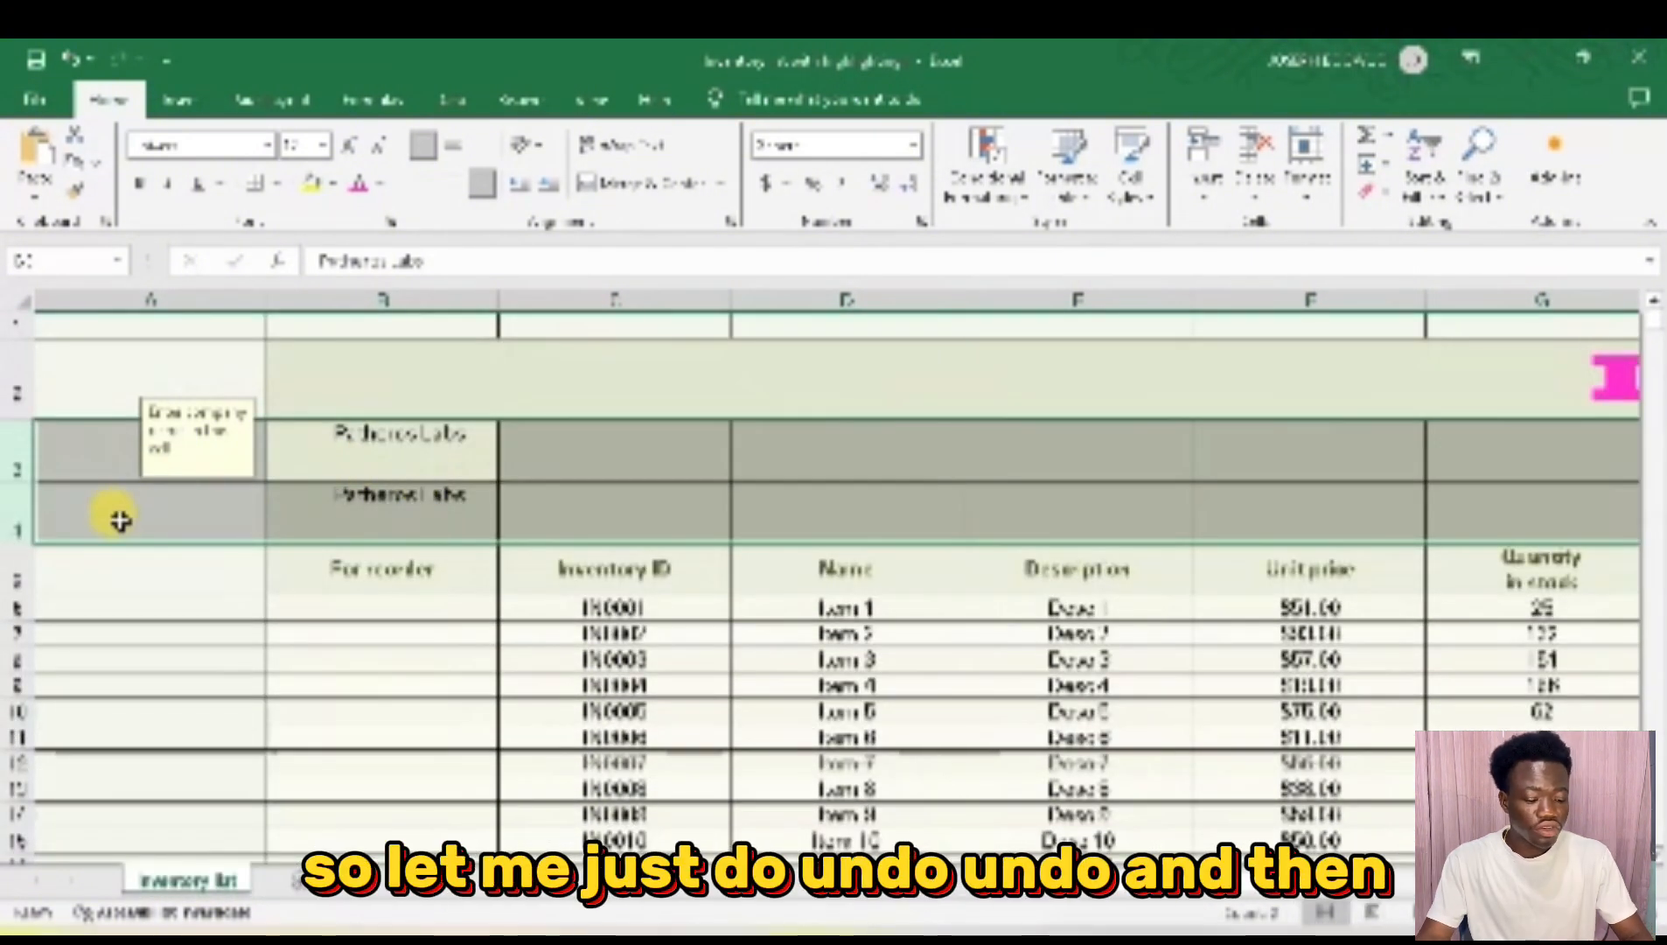
key("ctrl+z")
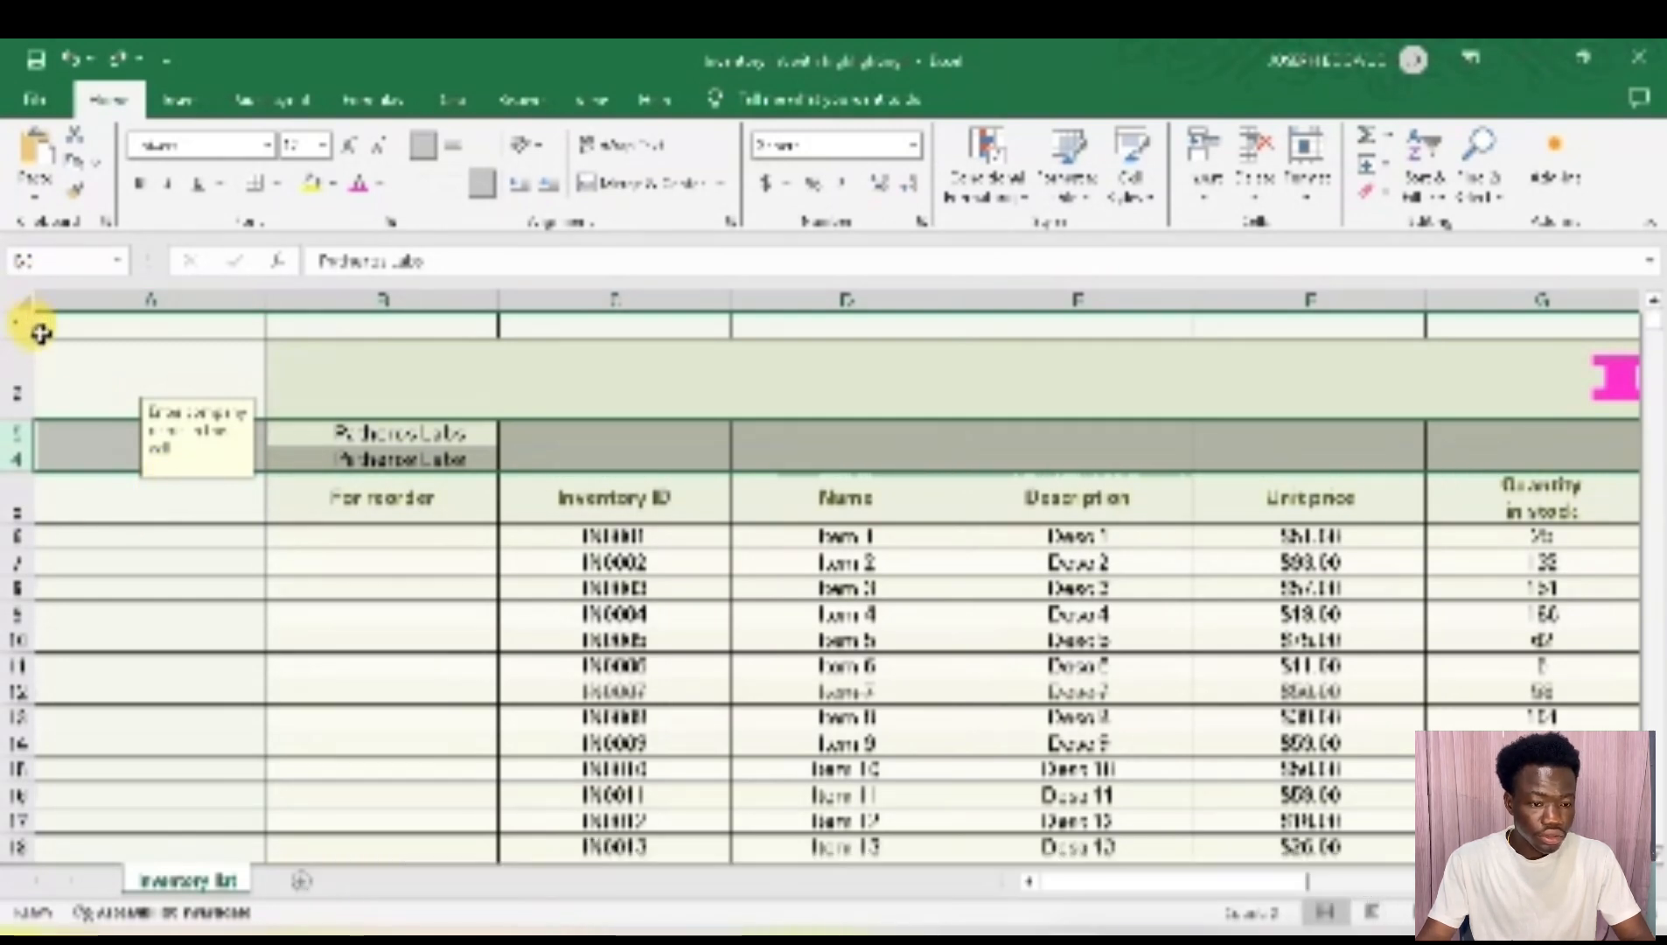
key("ctrl+z")
key("ctrl+z")
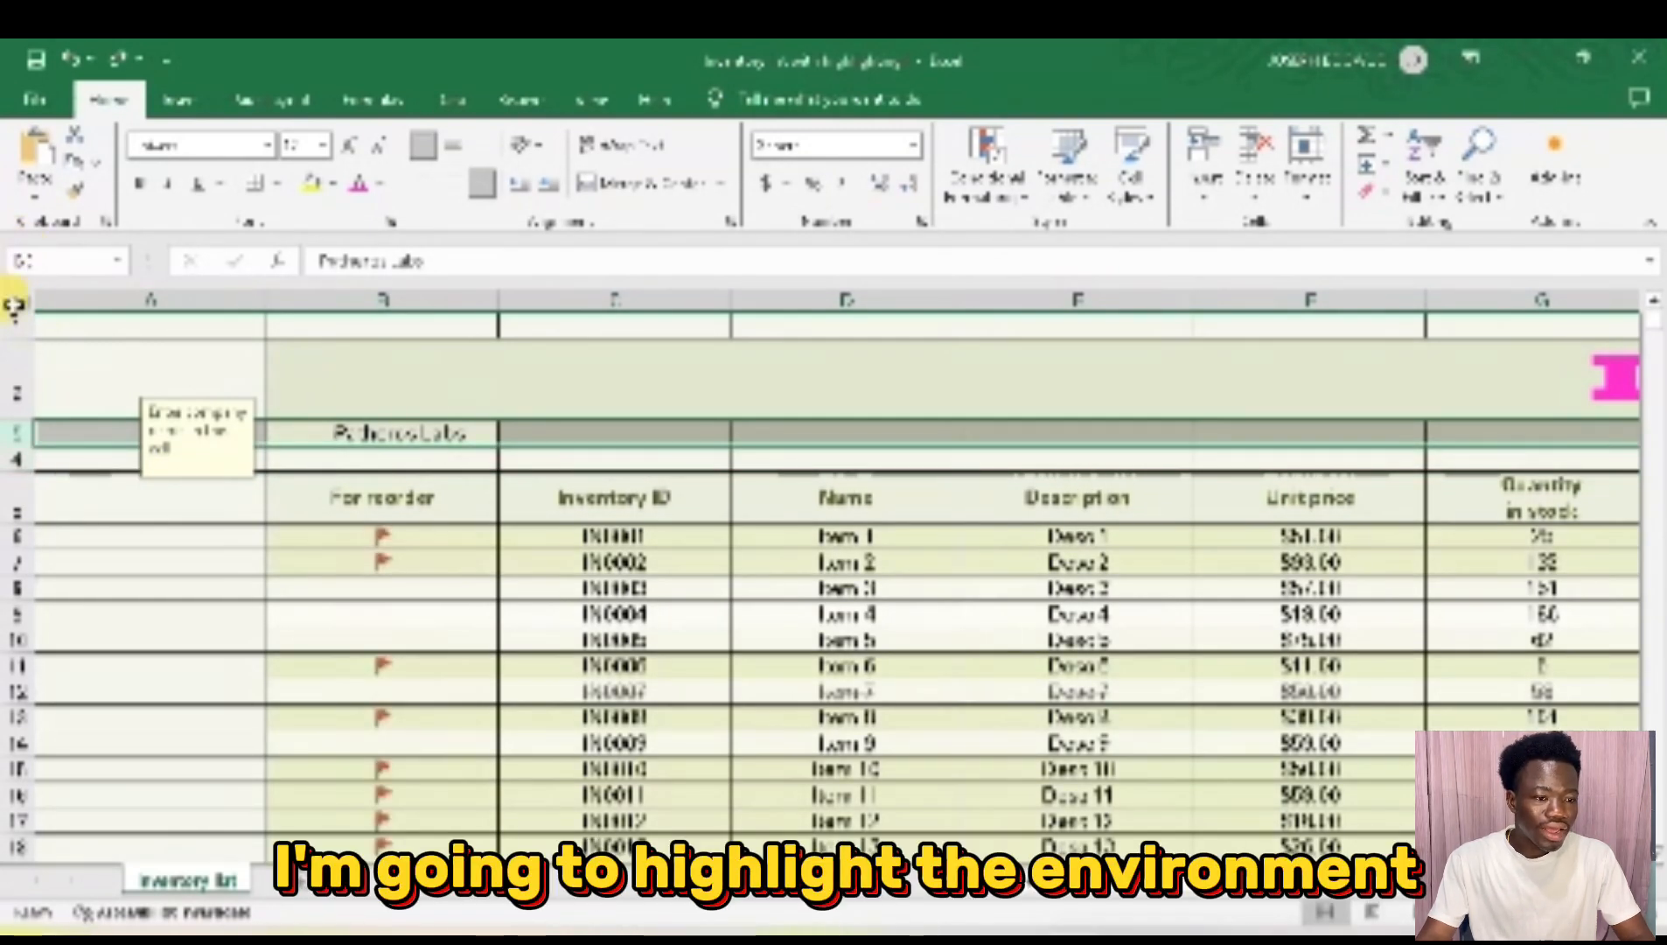
Increase the height of all worksheet rows at once to the same size, roughly three times that of the item rows.
left_click(19, 309)
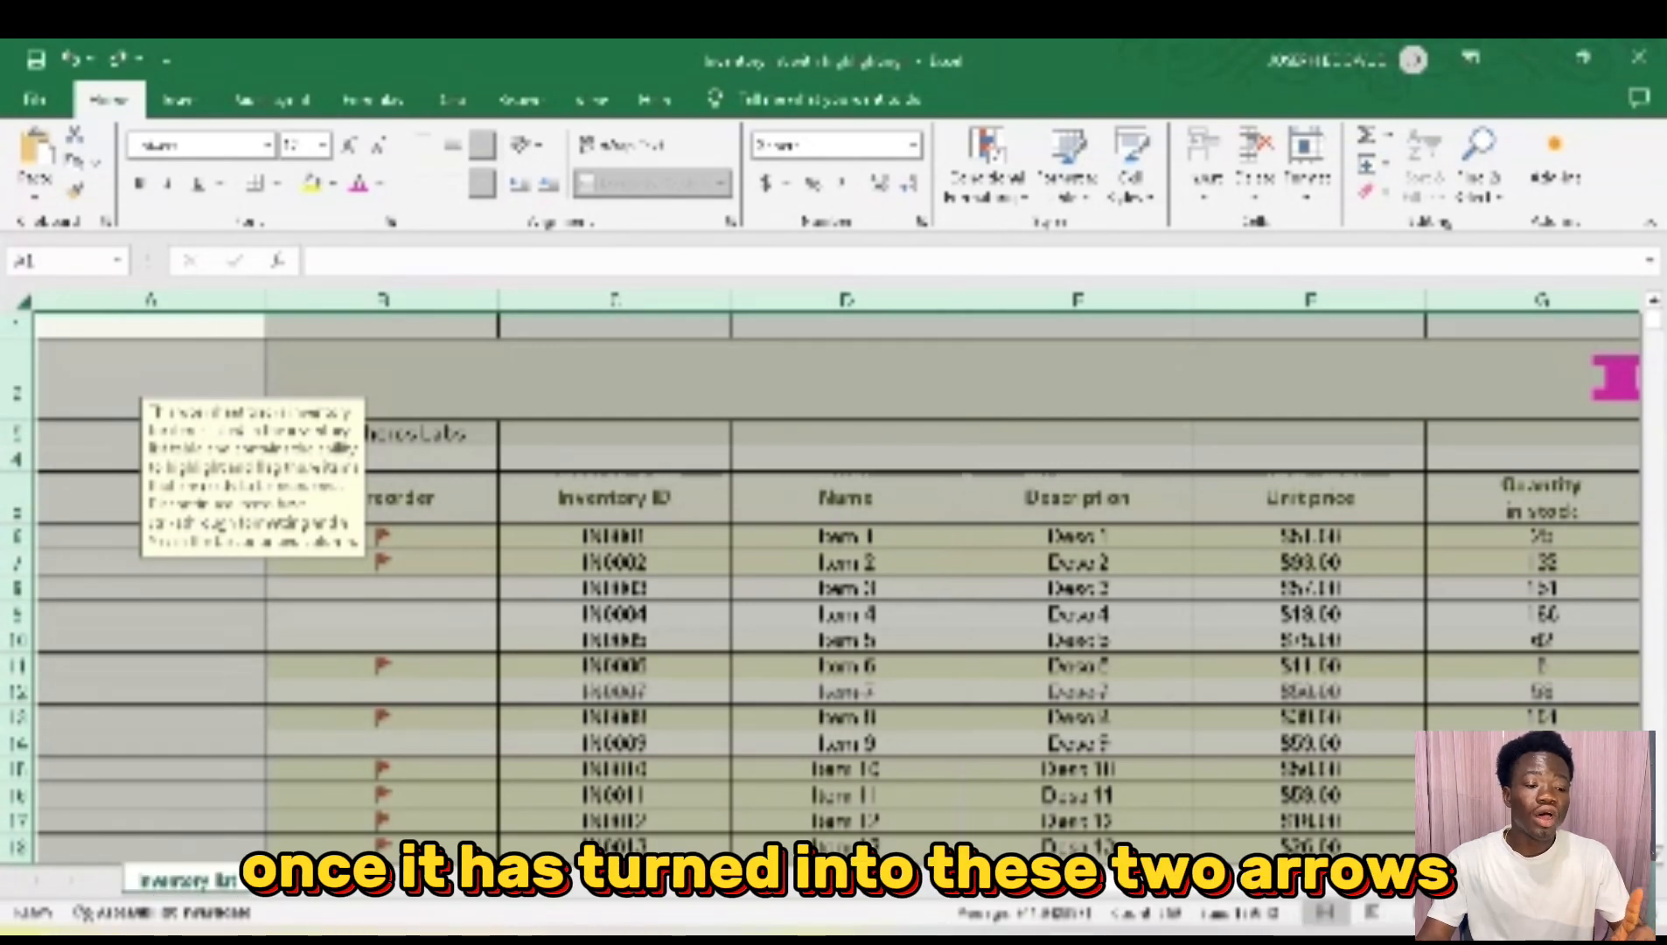
left_click_drag(35, 522, 35, 573)
scroll(713, 616, "down", 1)
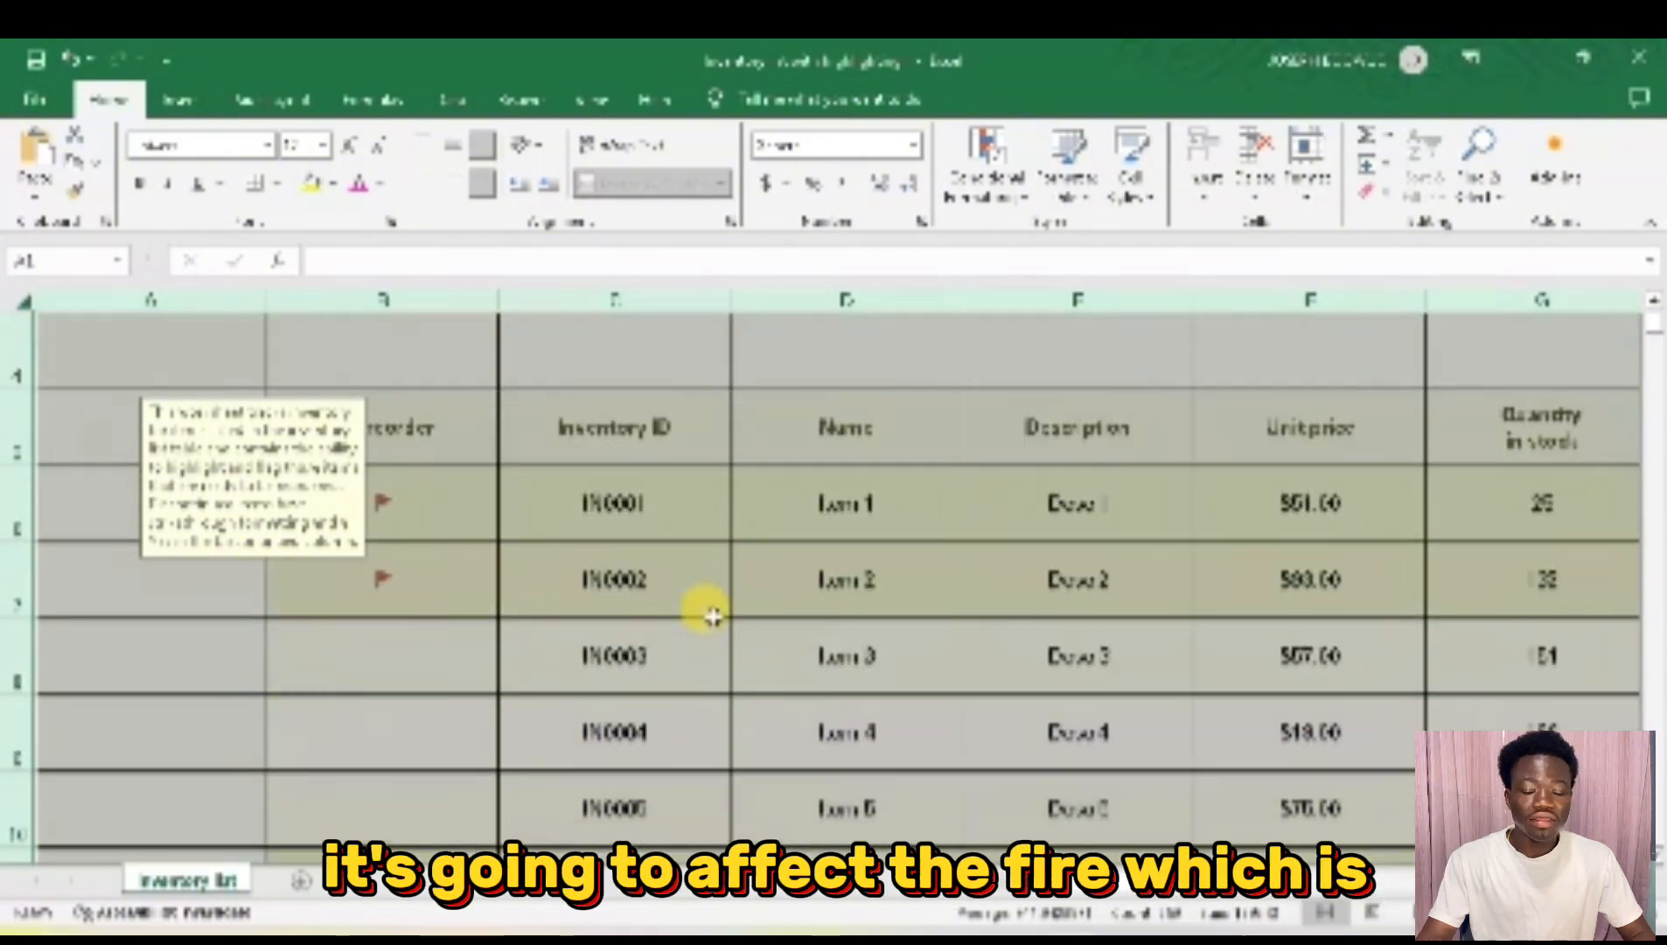
Look over the resized inventory worksheet, checking its rows and its columns from For reorder through Discontinued?
scroll(901, 639, "down", 3)
scroll(1006, 617, "up", 4)
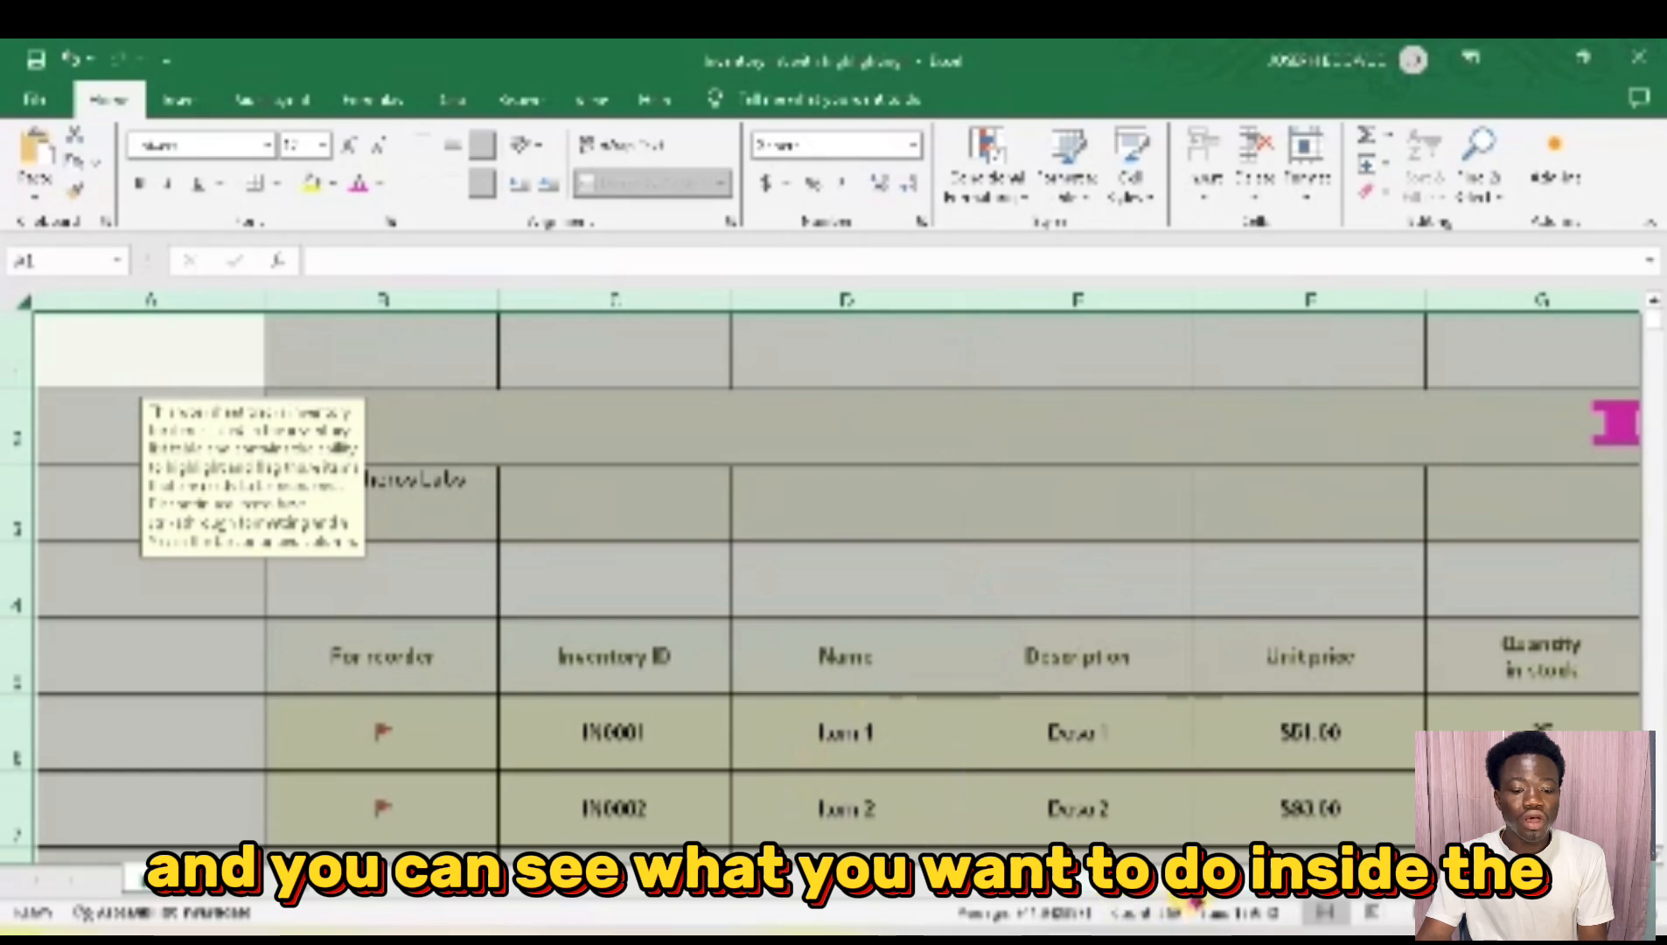
left_click_drag(1194, 892, 1426, 887)
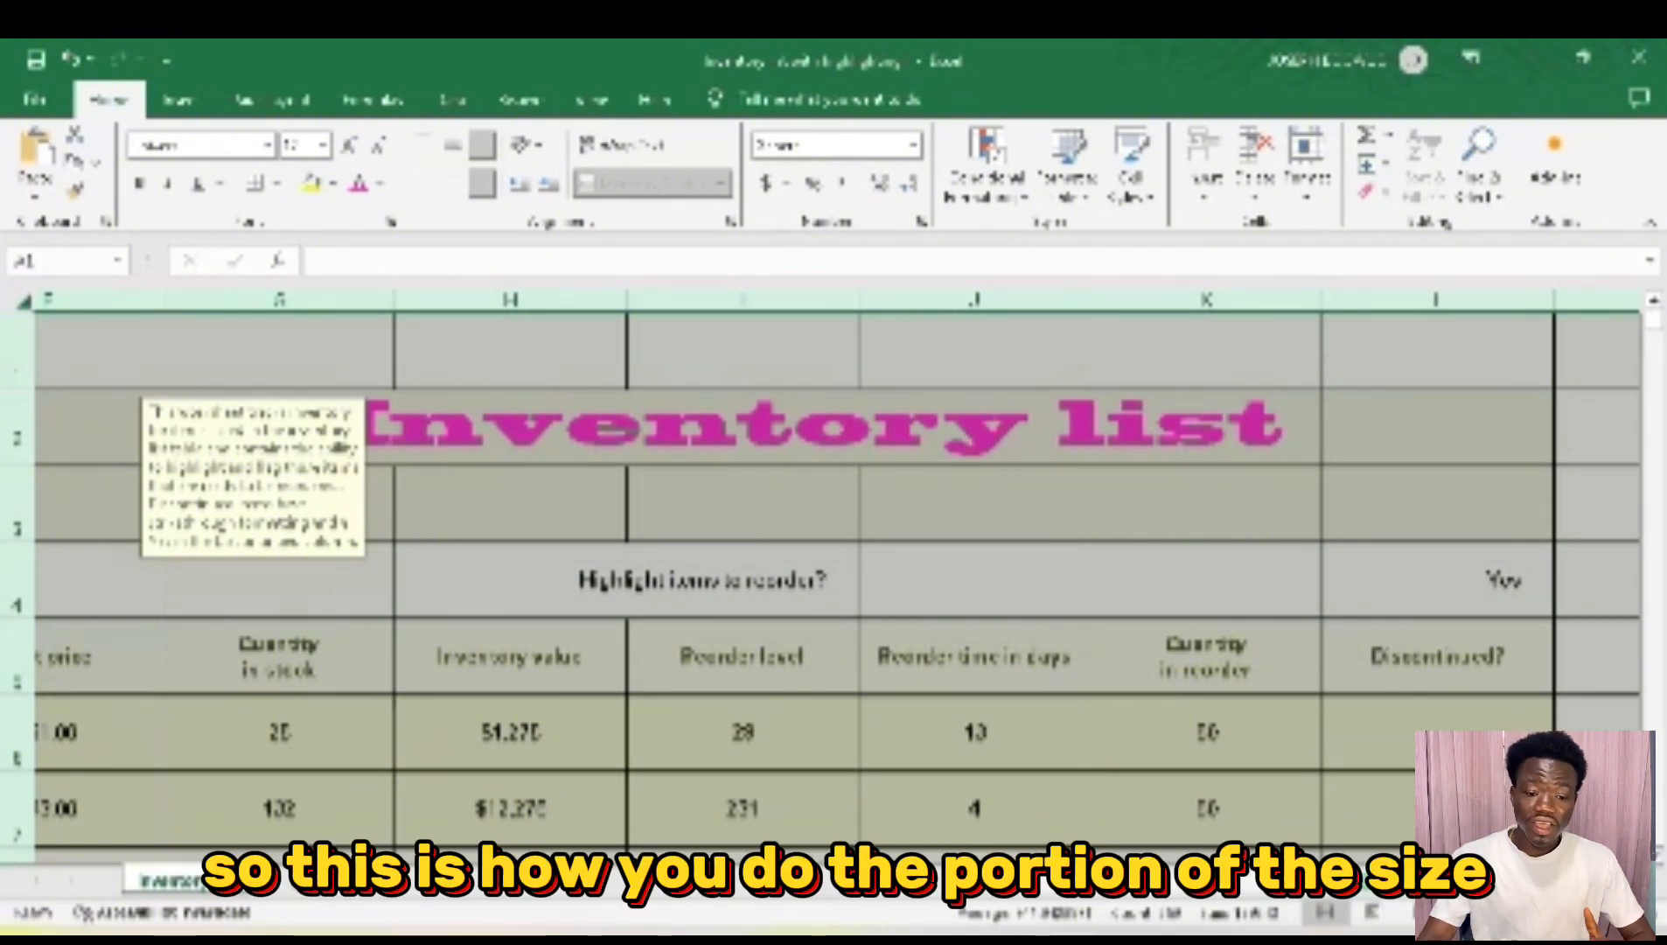
left_click_drag(1439, 881, 1432, 881)
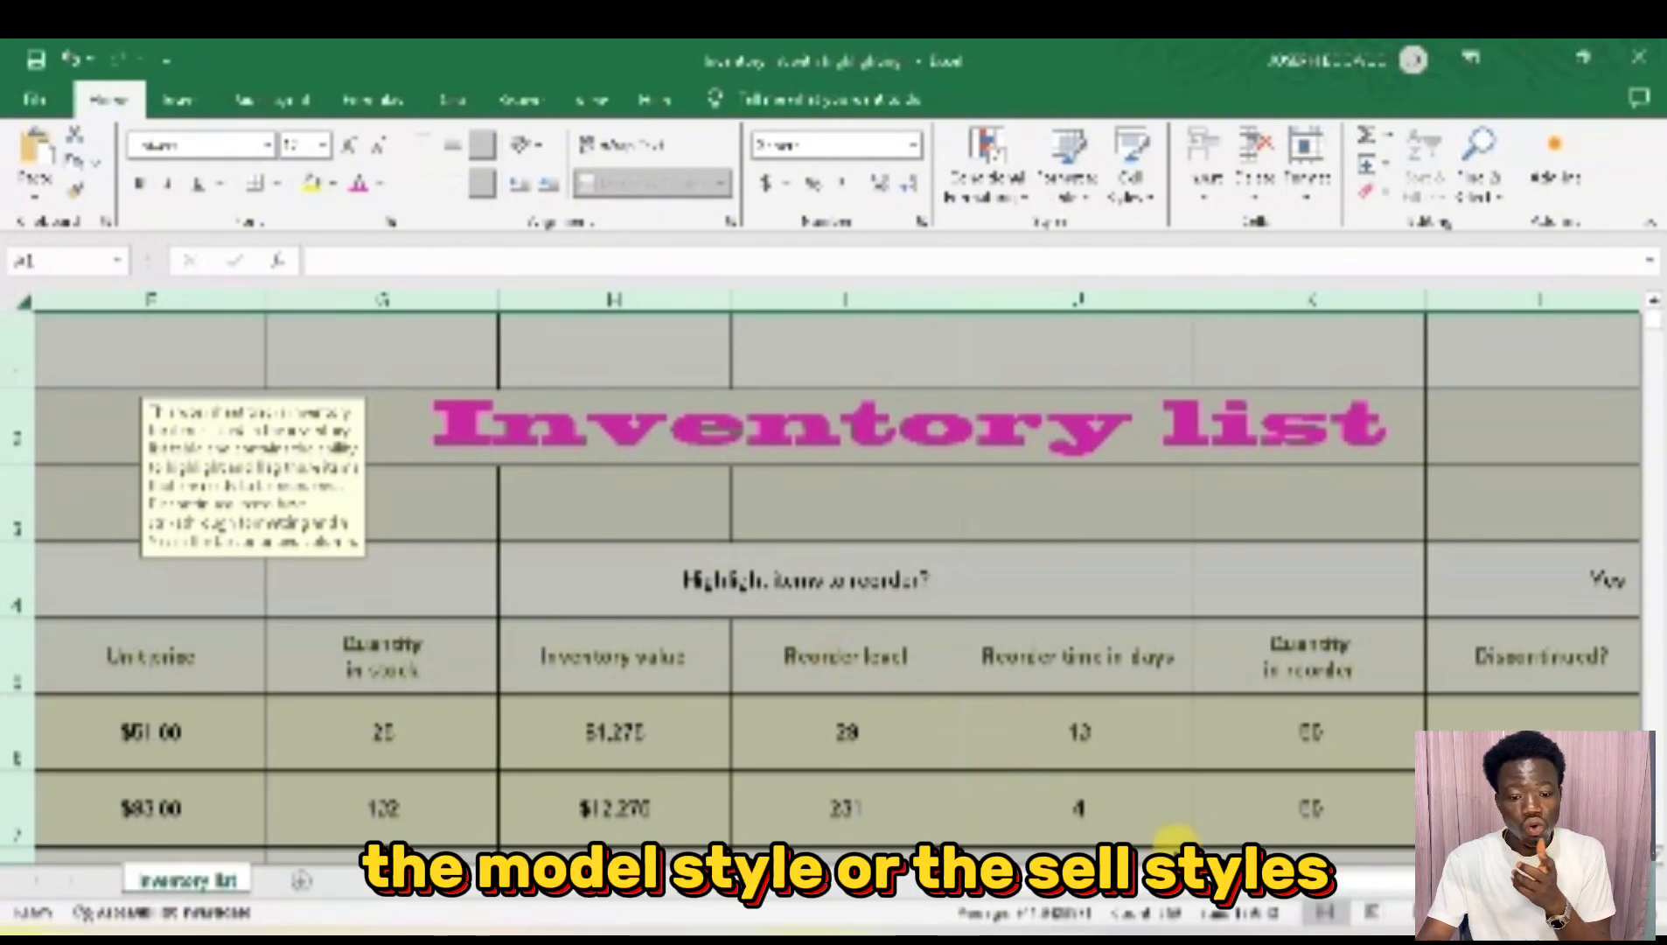
left_click_drag(1295, 877, 775, 839)
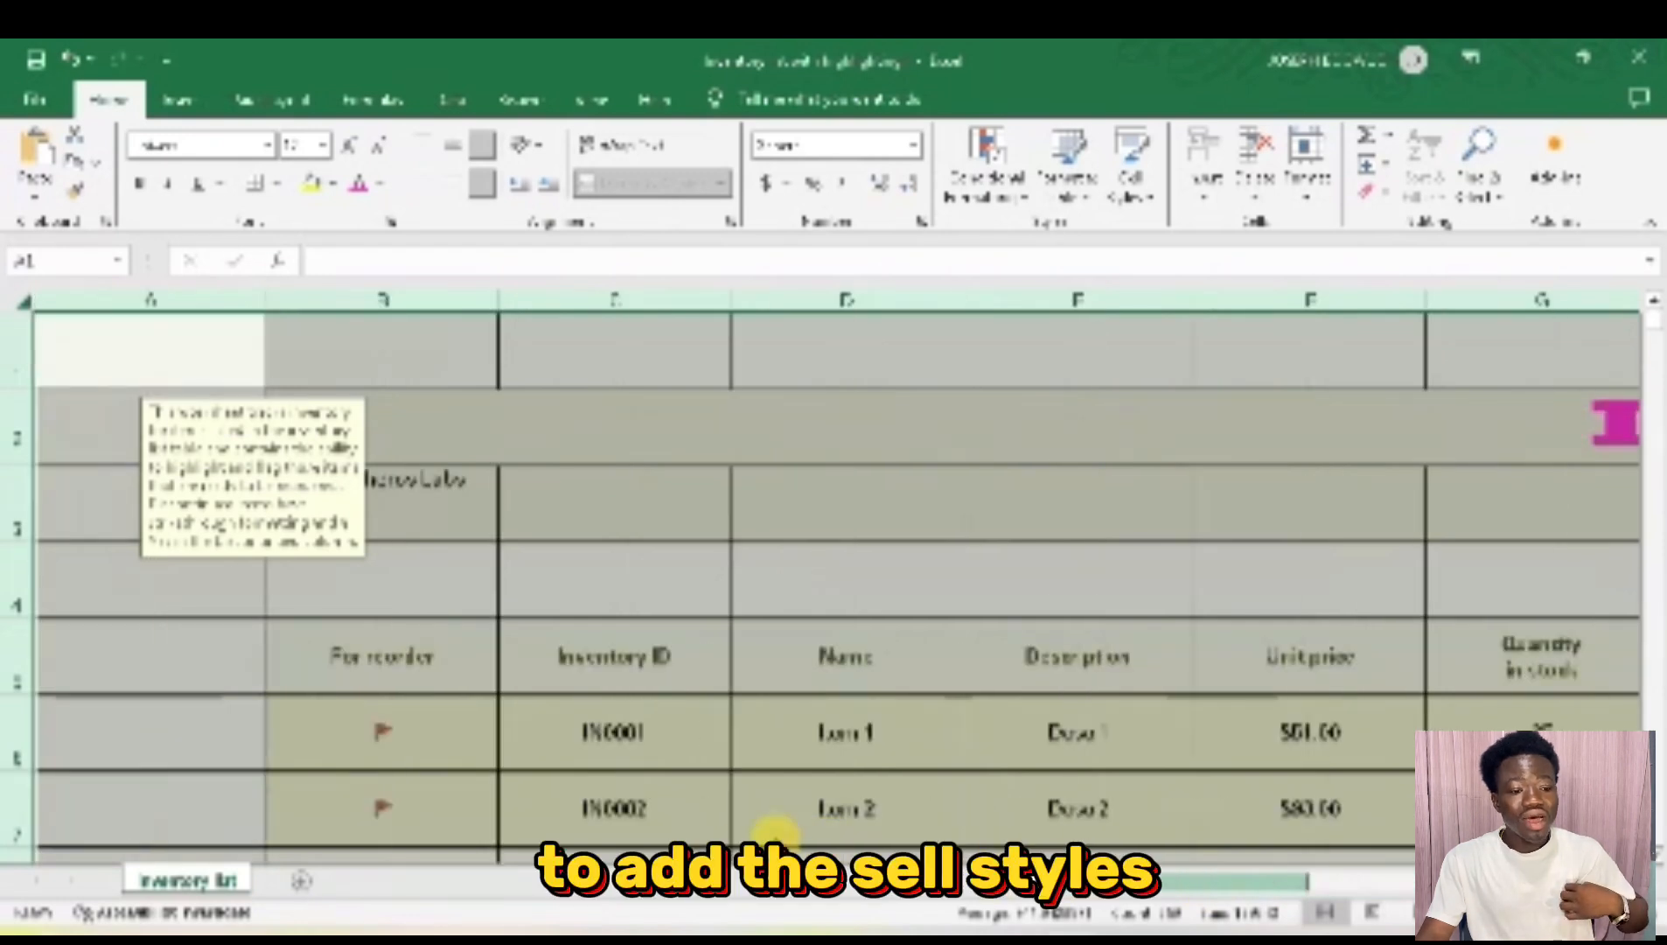
scroll(566, 639, "down", 2)
scroll(565, 639, "up", 2)
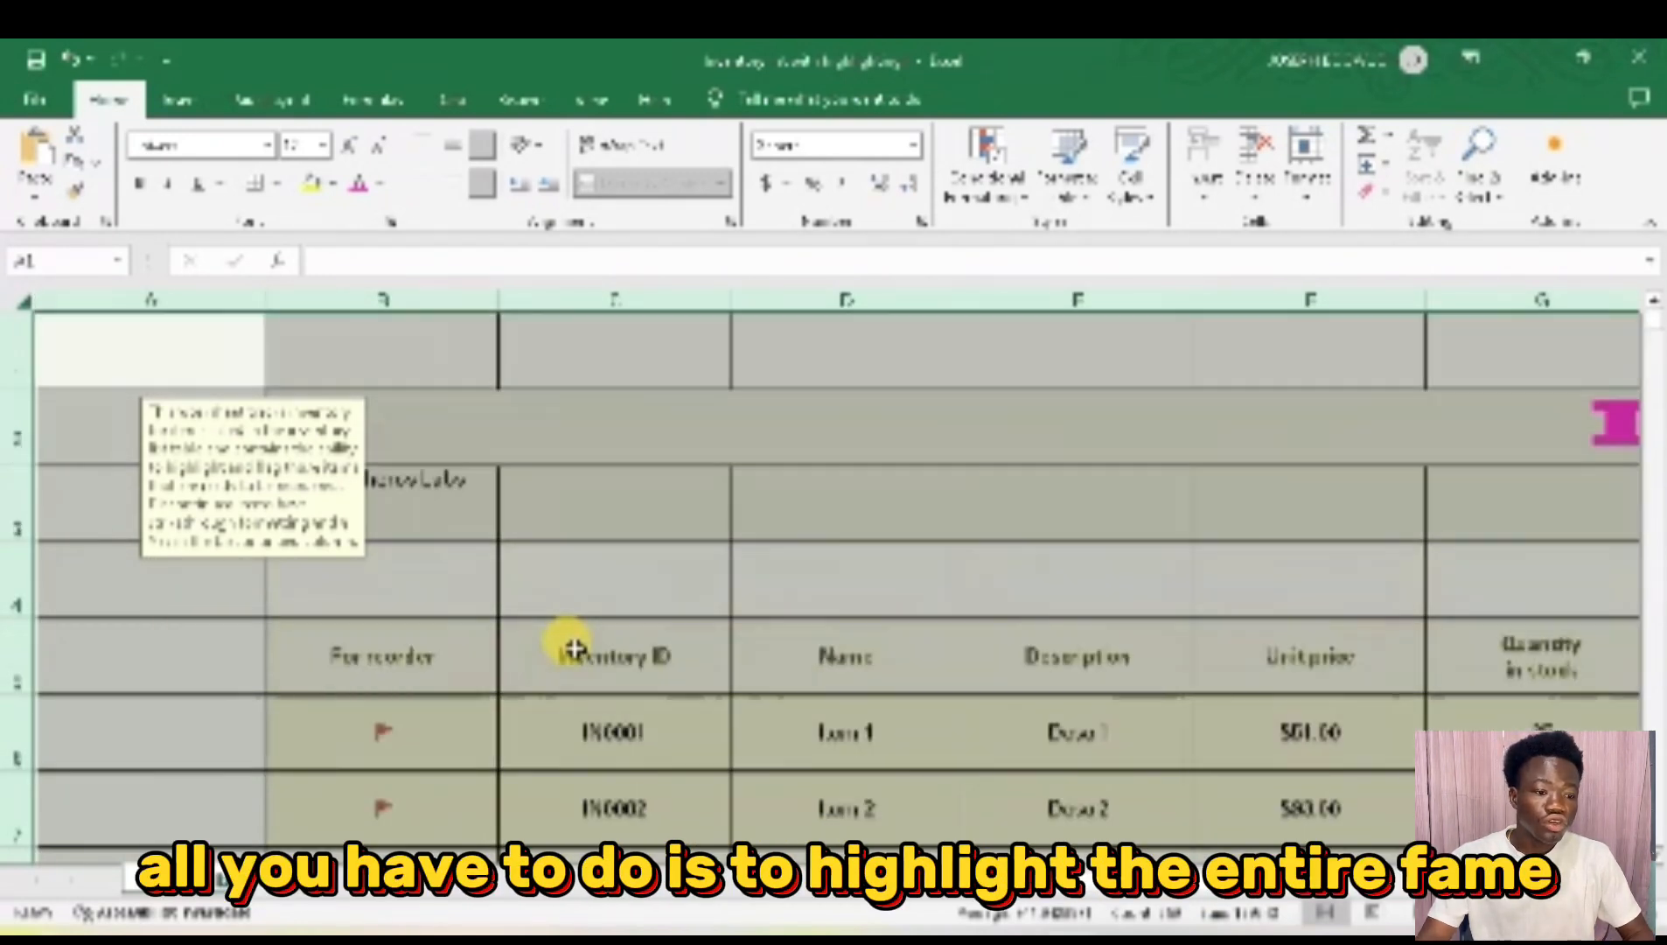
scroll(520, 541, "down", 2)
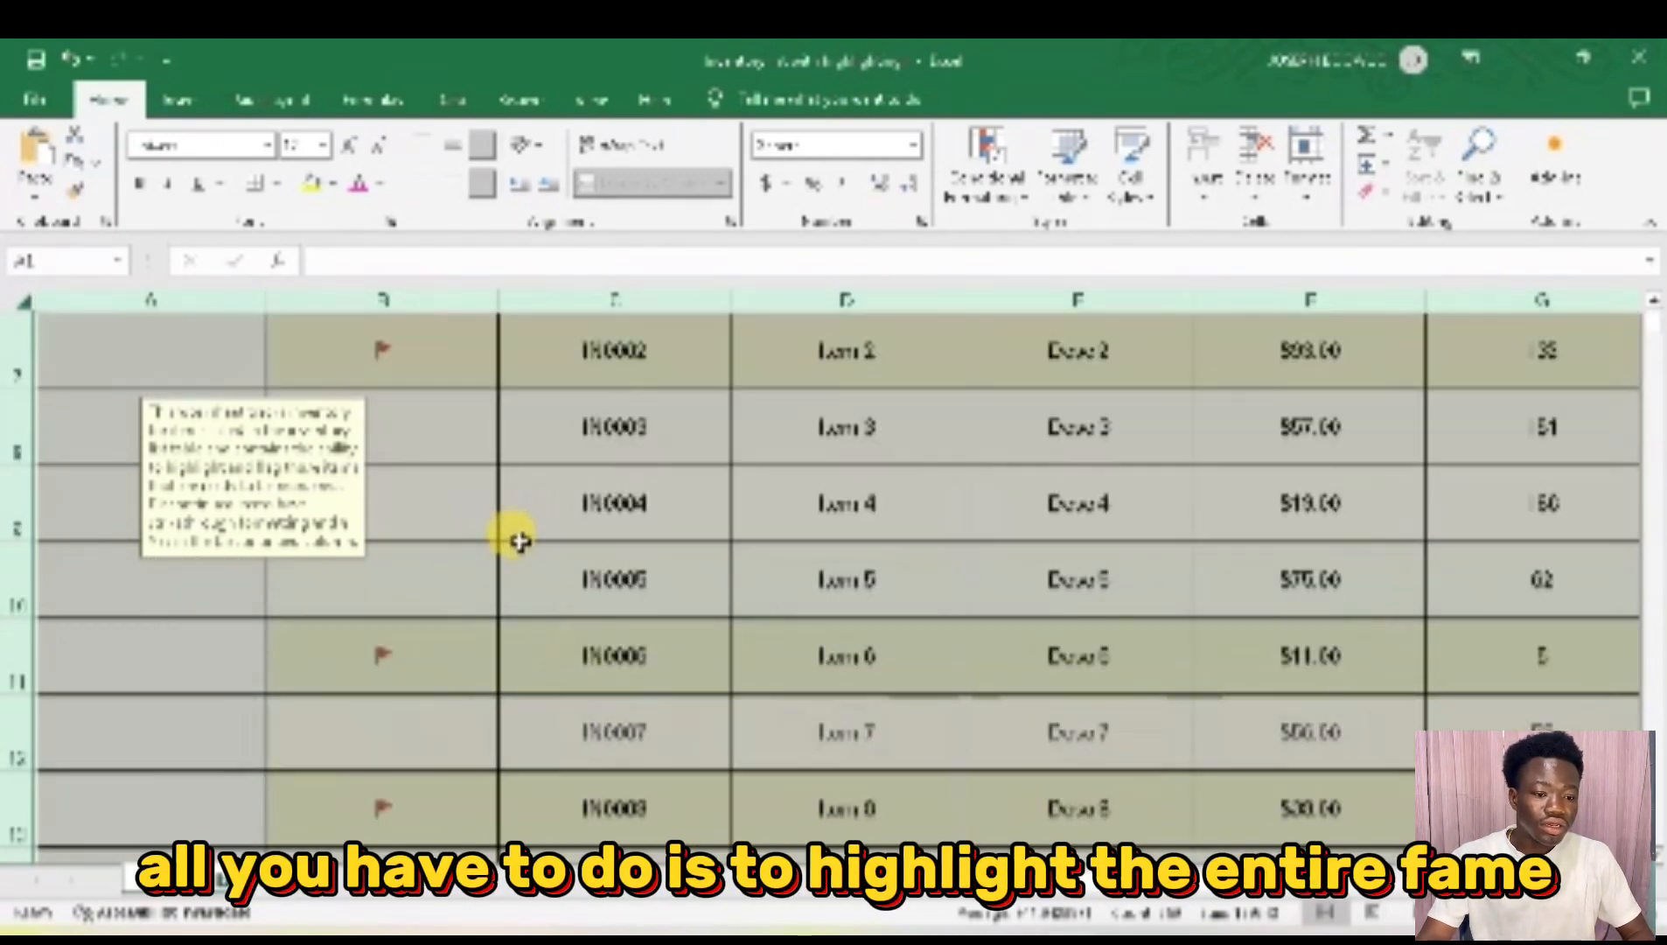
scroll(520, 541, "up", 2)
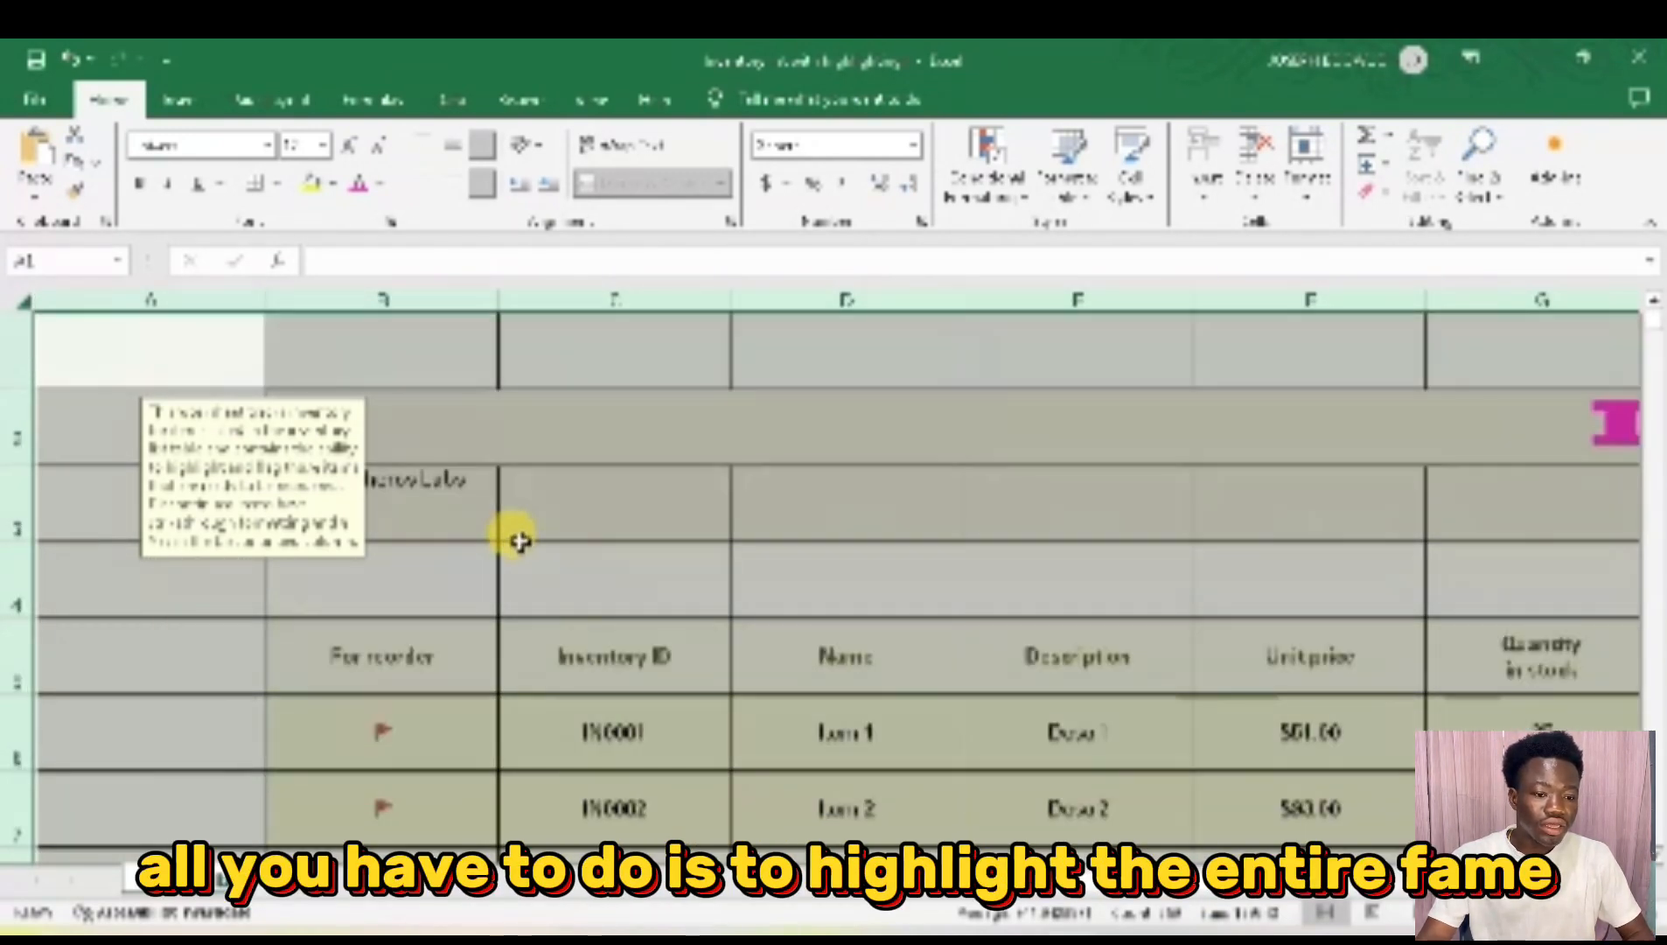
left_click(25, 303)
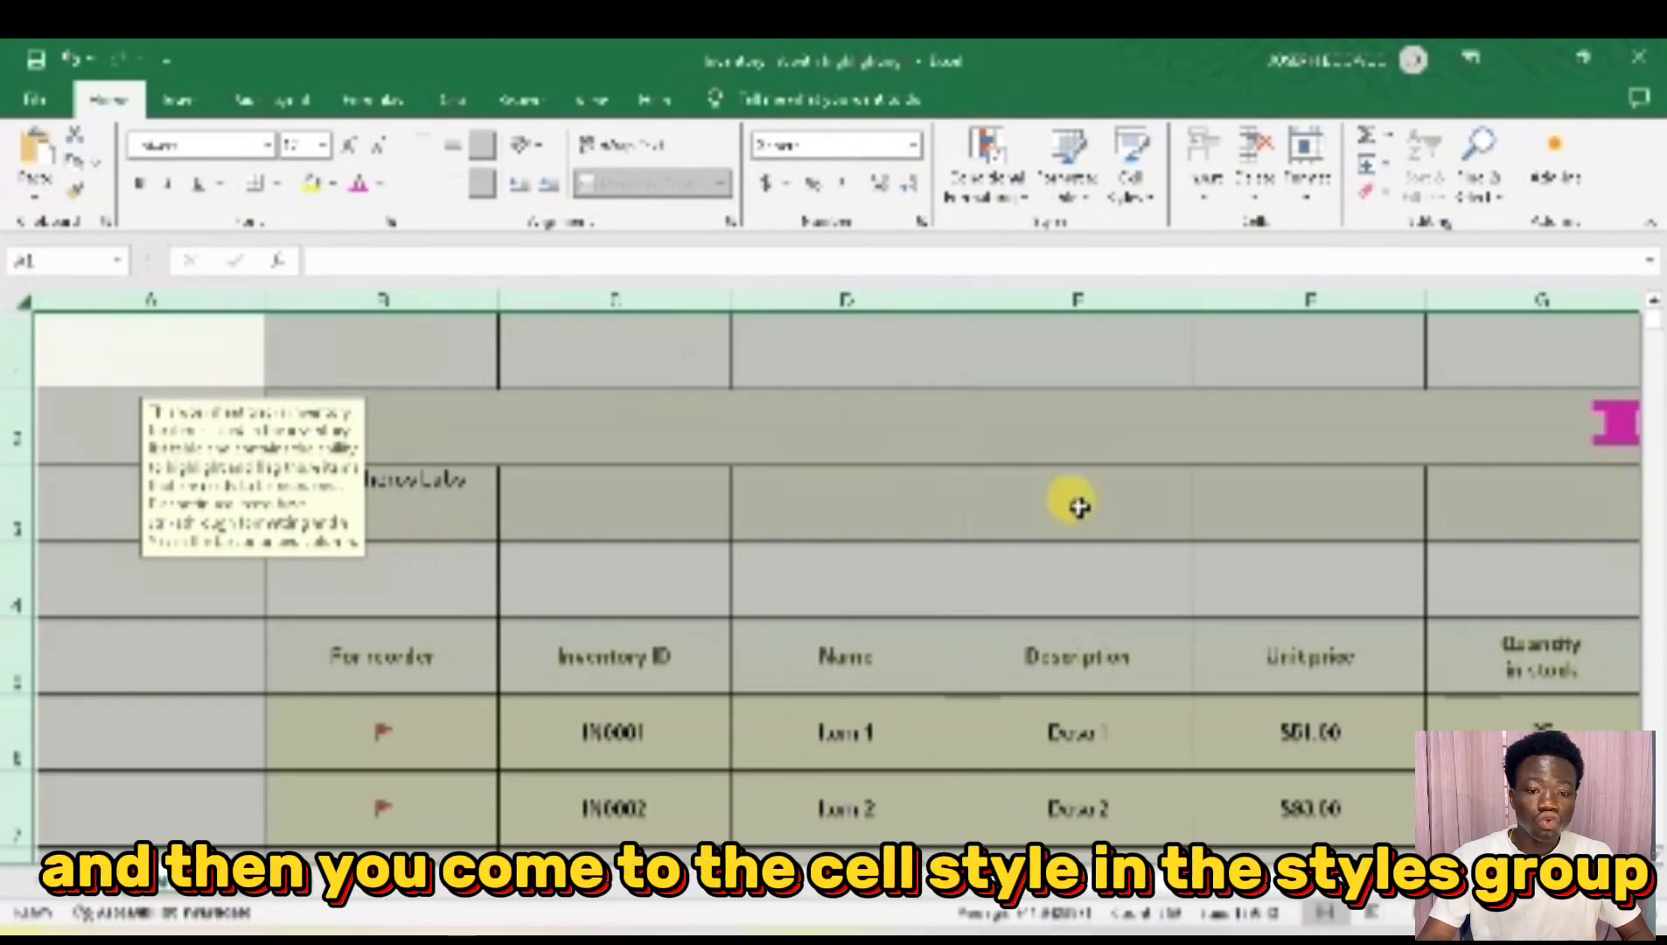
left_click(1142, 203)
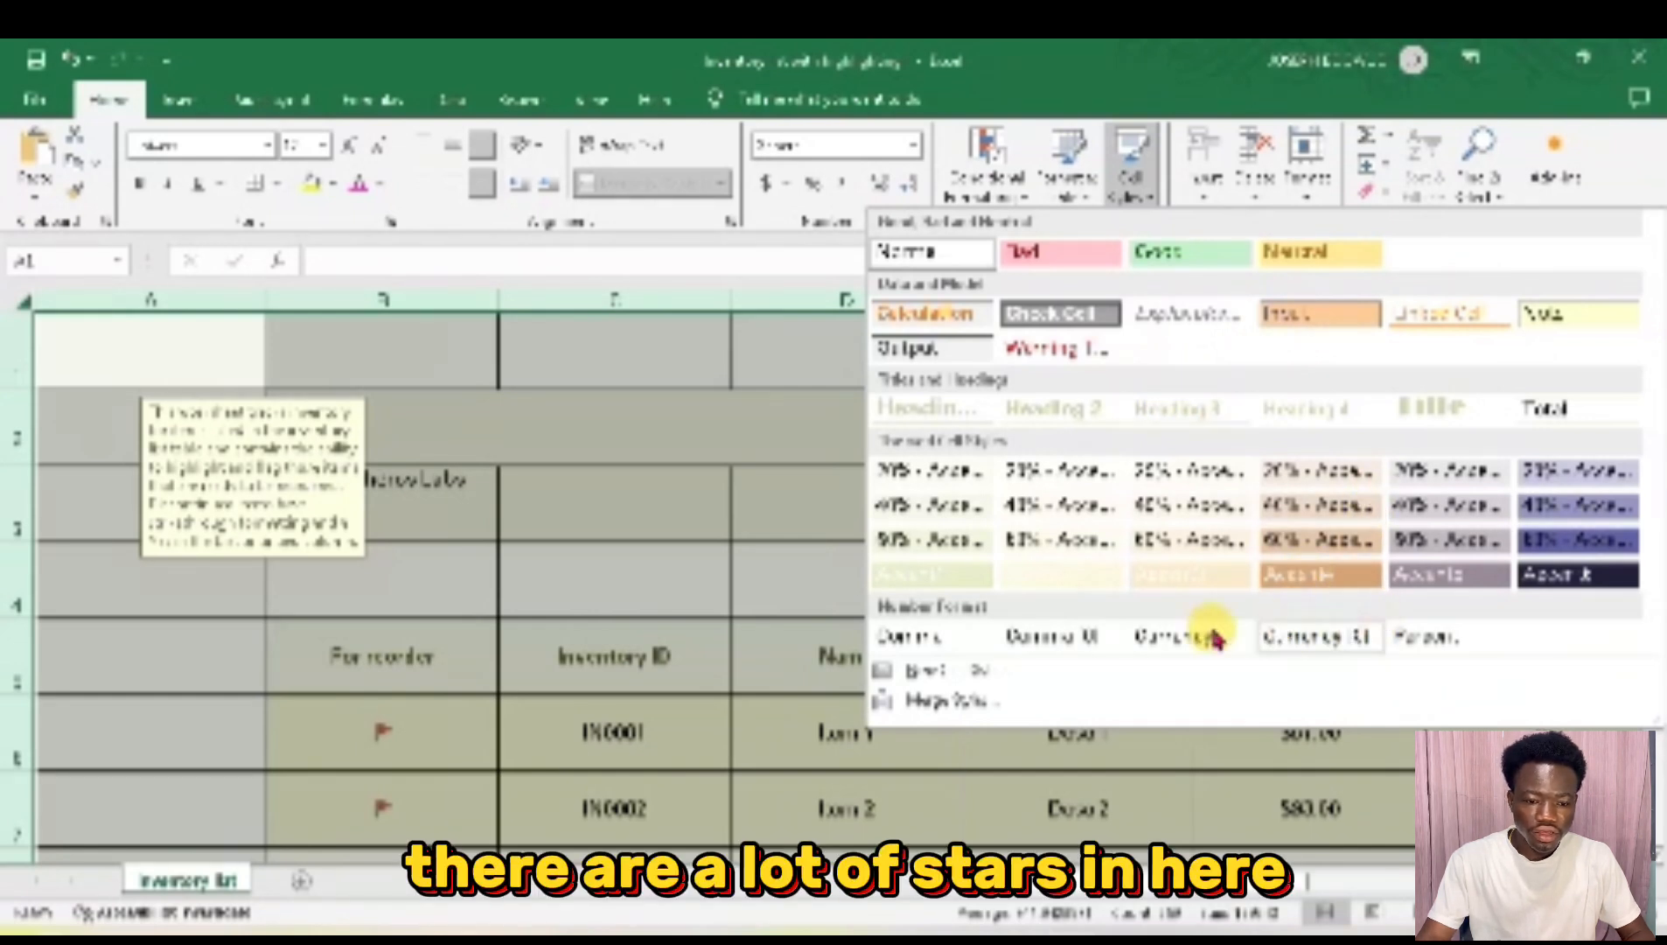
left_click(978, 672)
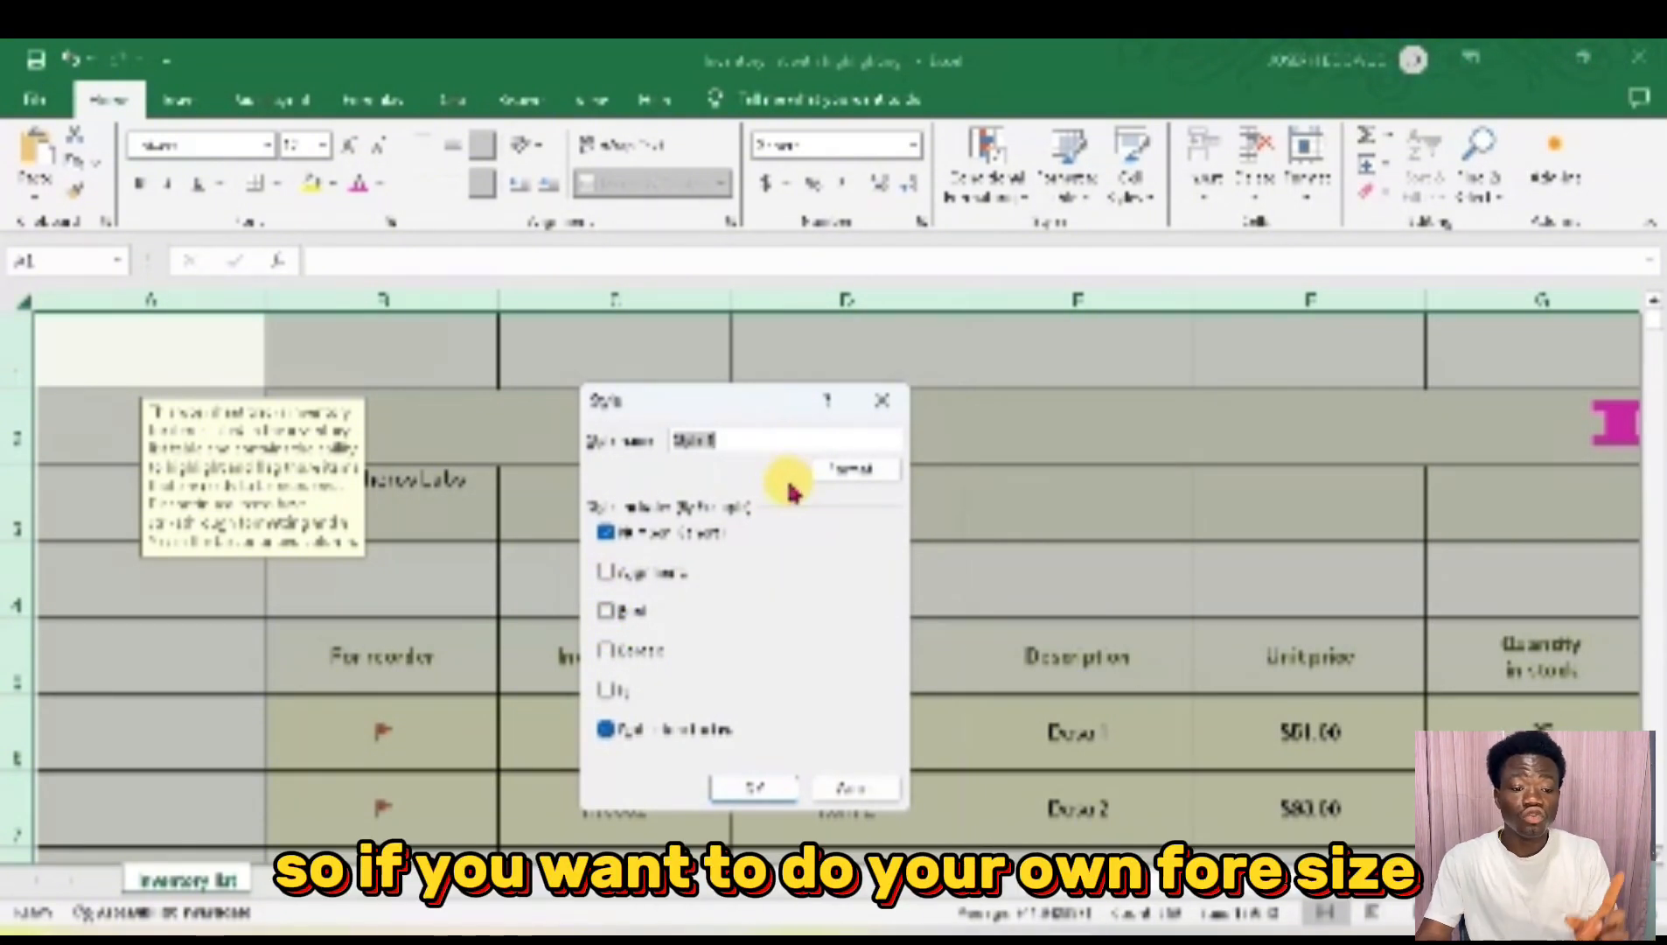
left_click(880, 405)
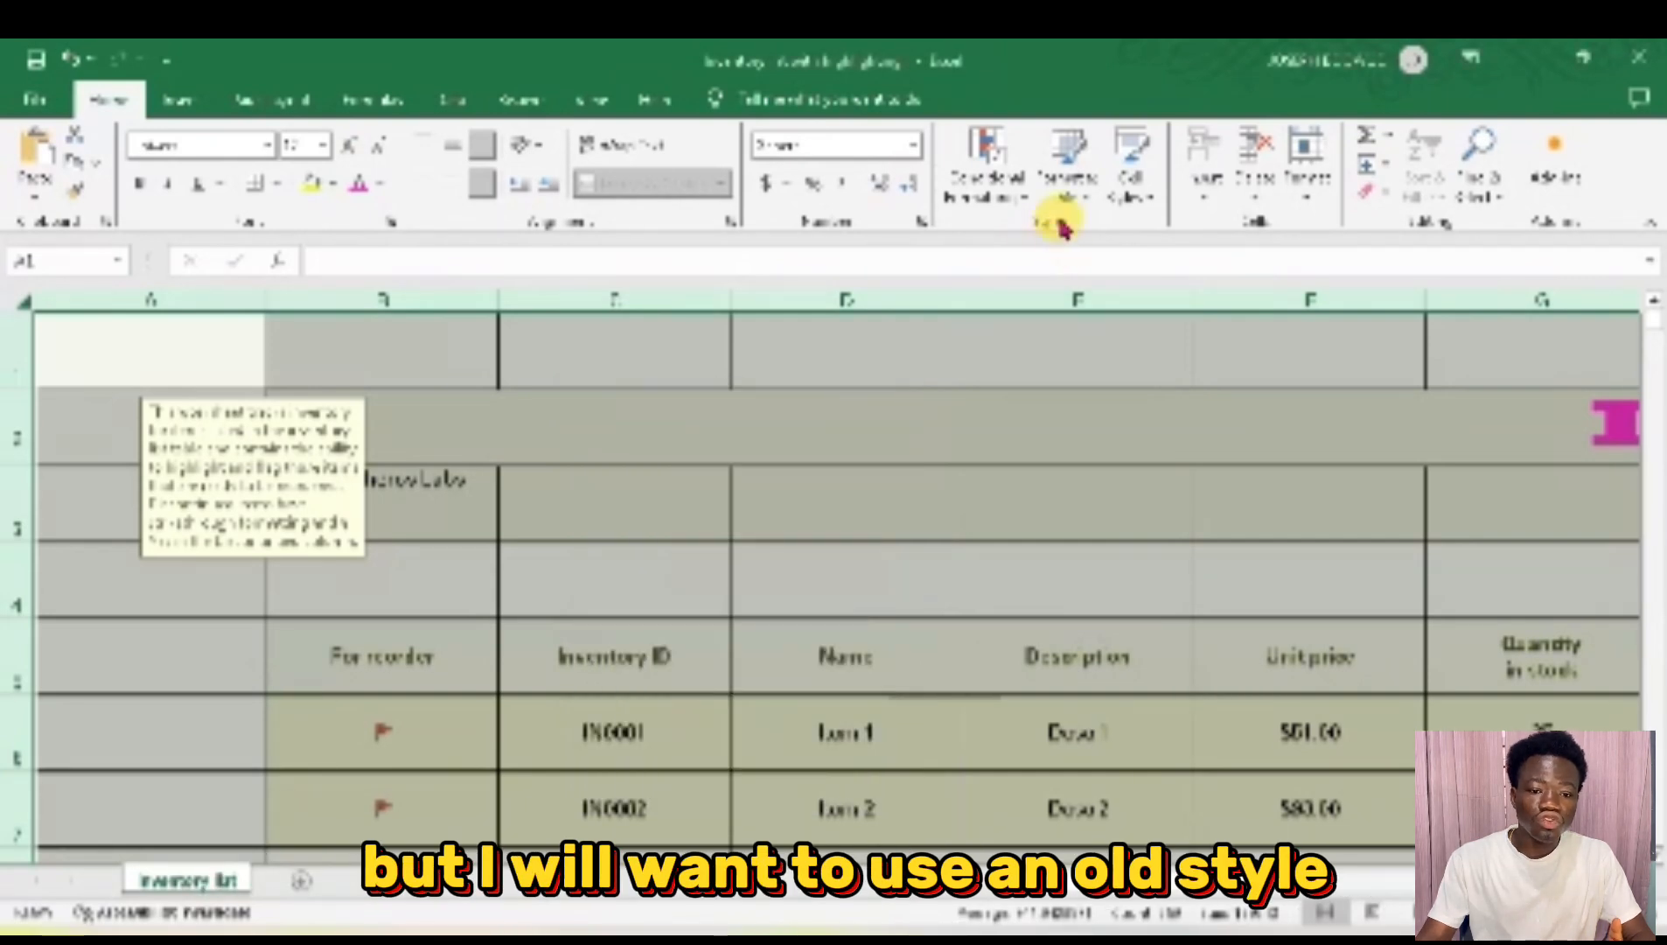
Apply the Bad cell style to the entire worksheet and check how it looks on the item rows.
left_click(1133, 183)
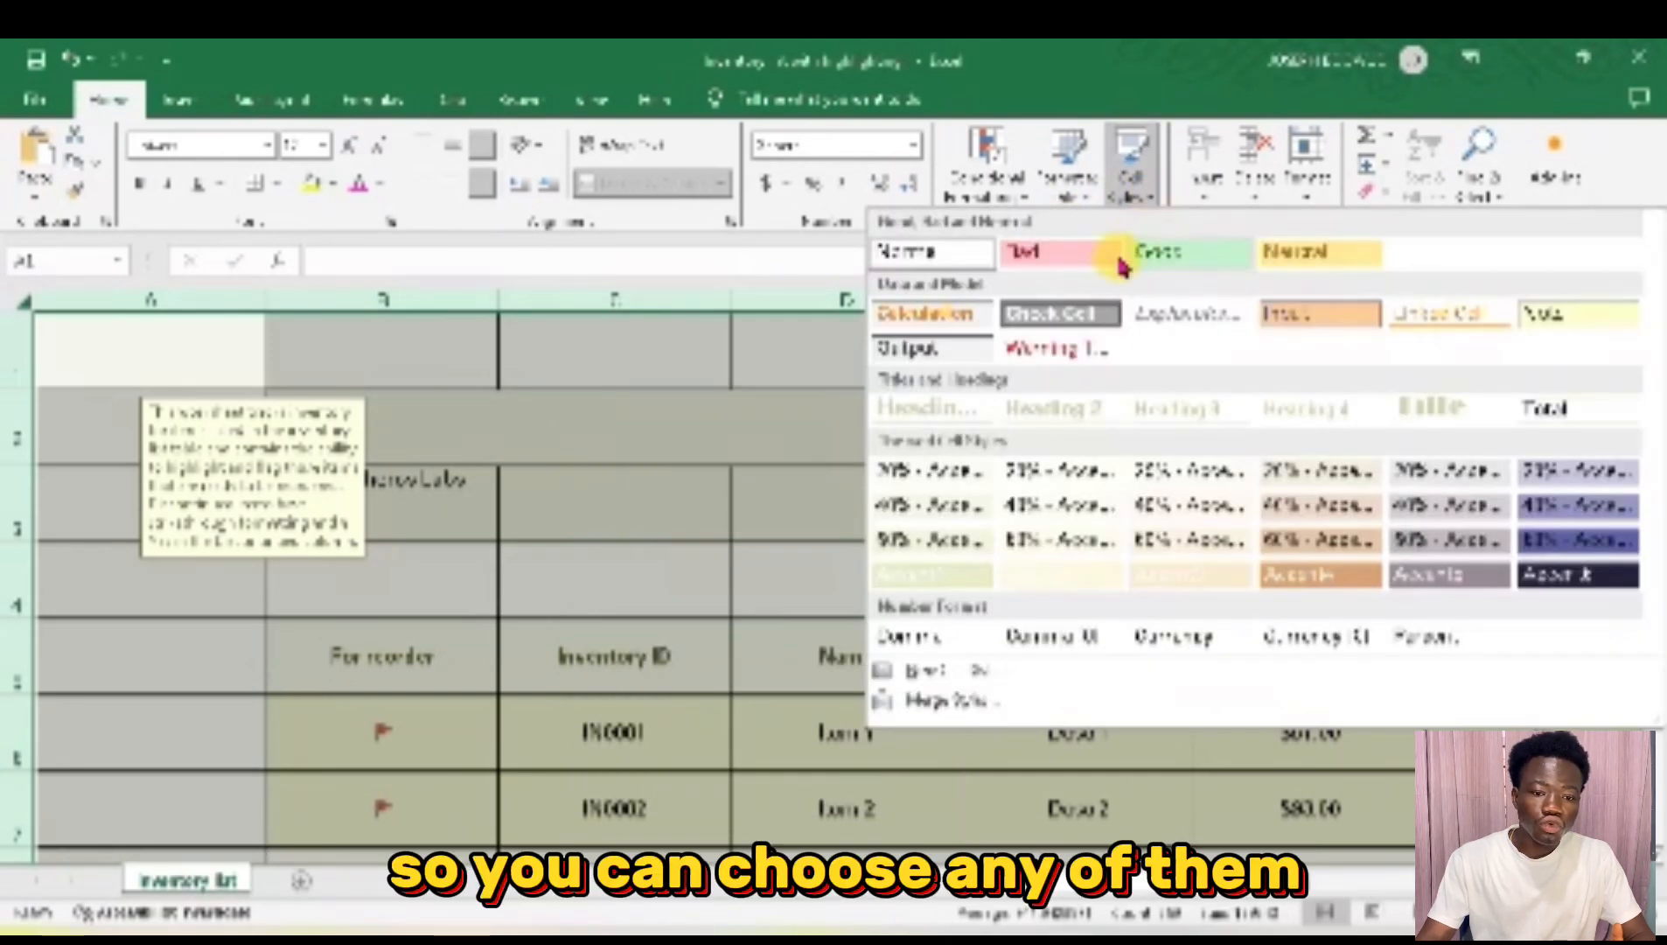
left_click(1088, 254)
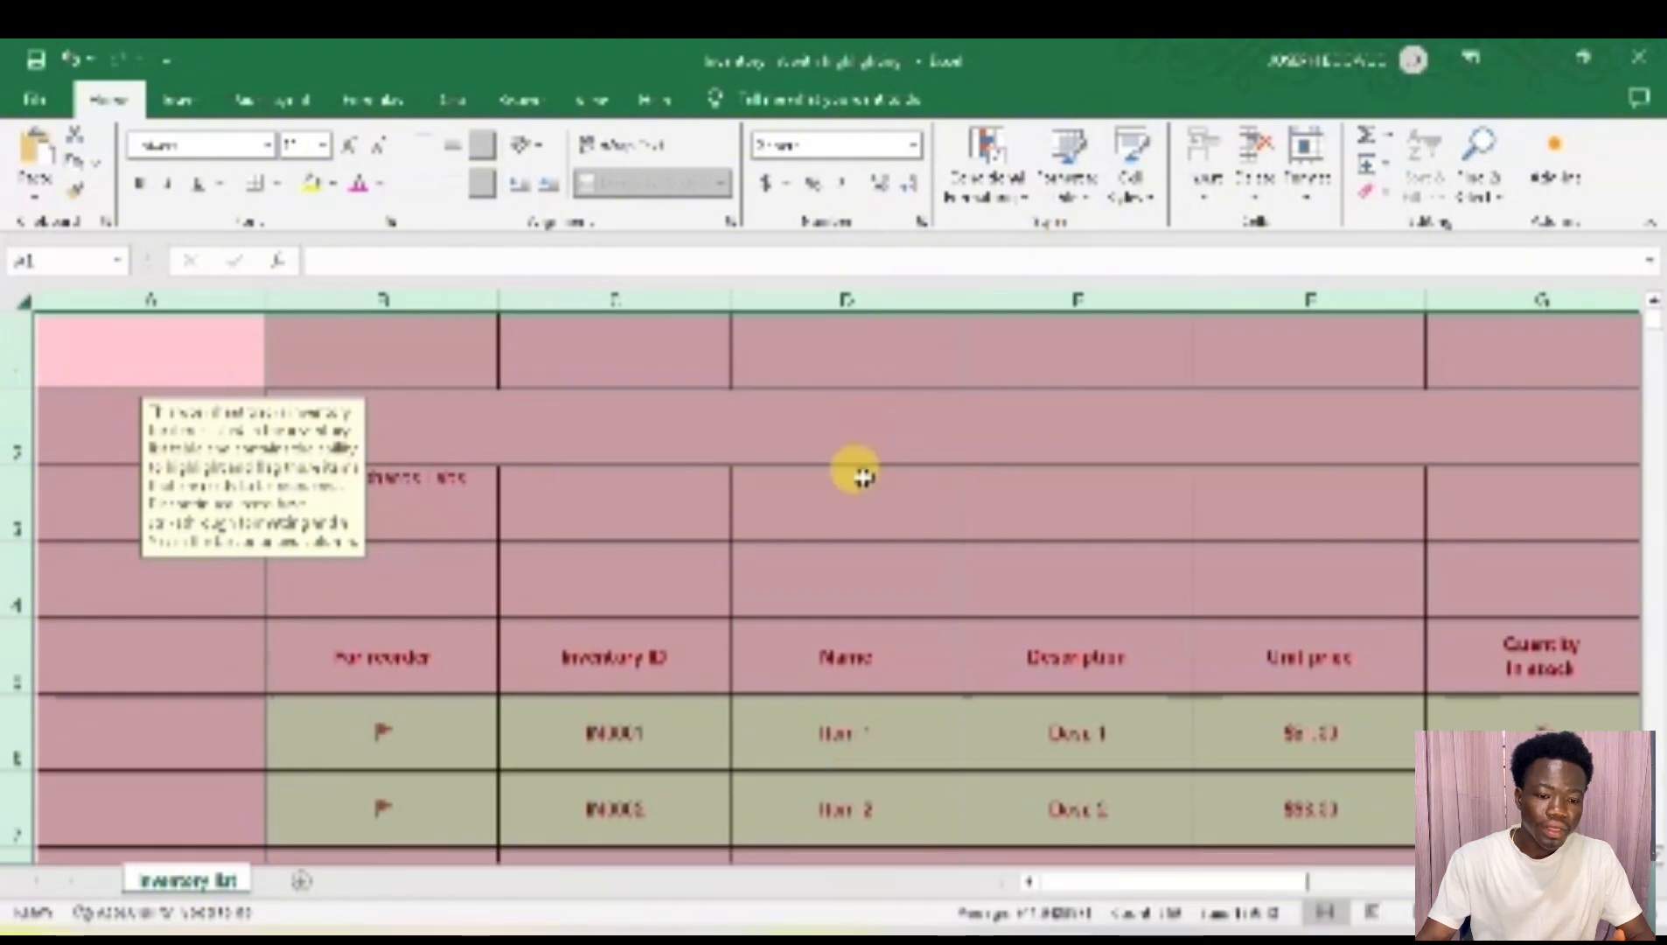
scroll(857, 473, "down", 2)
scroll(862, 475, "up", 2)
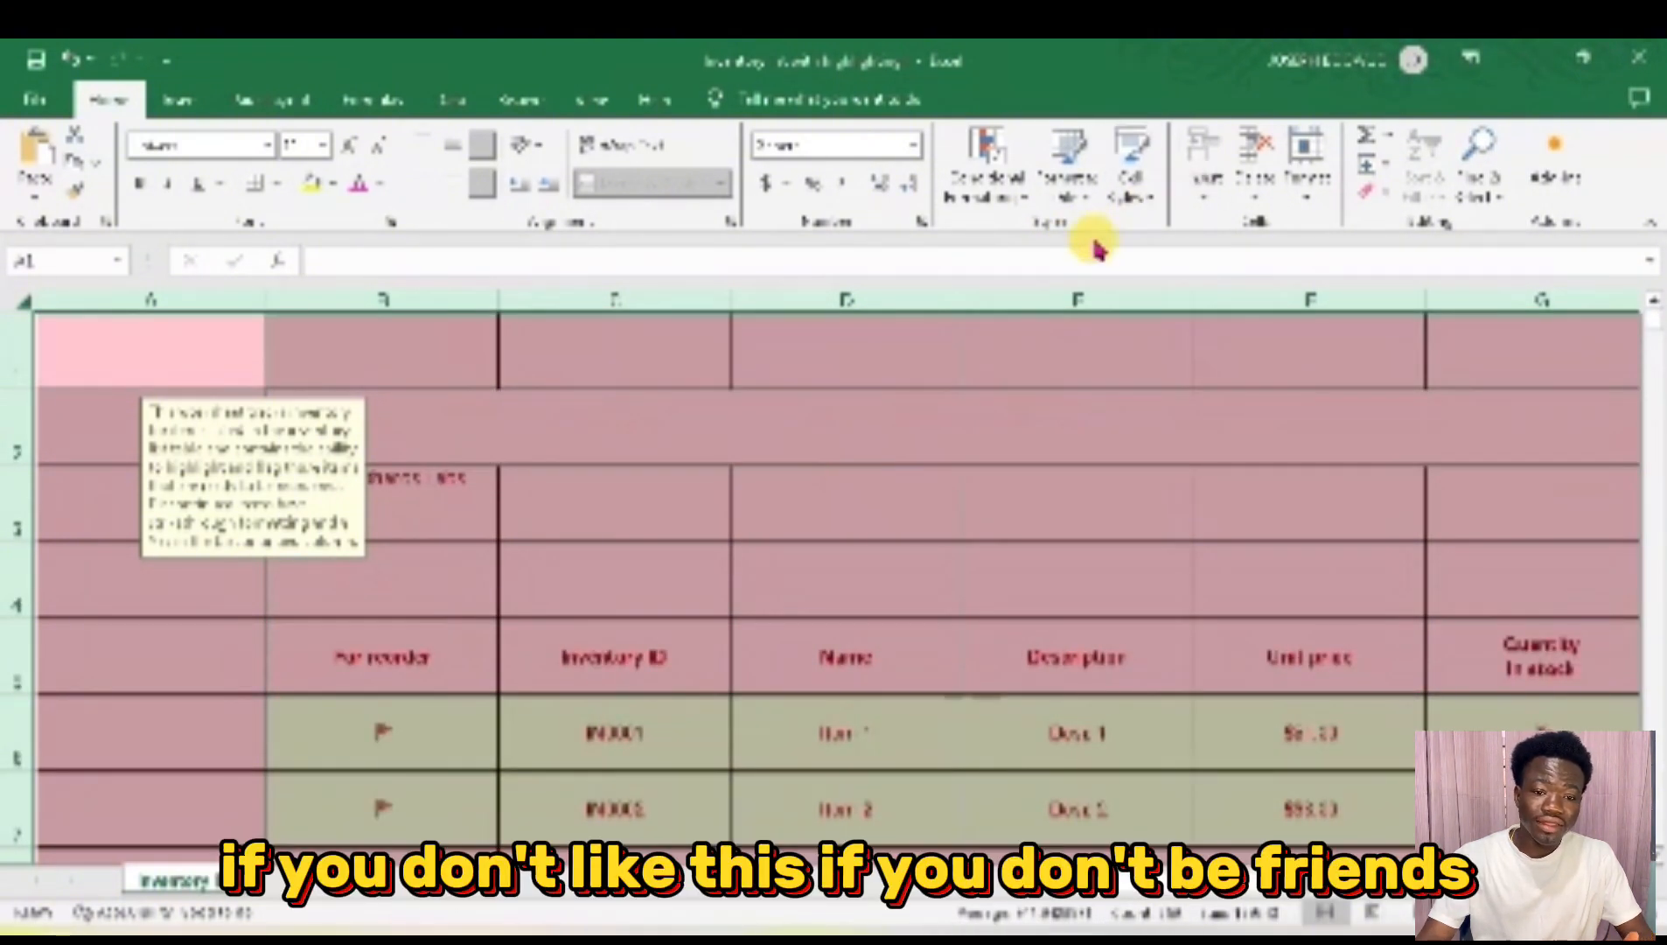
Apply the Linked Cell style to the entire worksheet and review its effect on the table.
left_click(1126, 201)
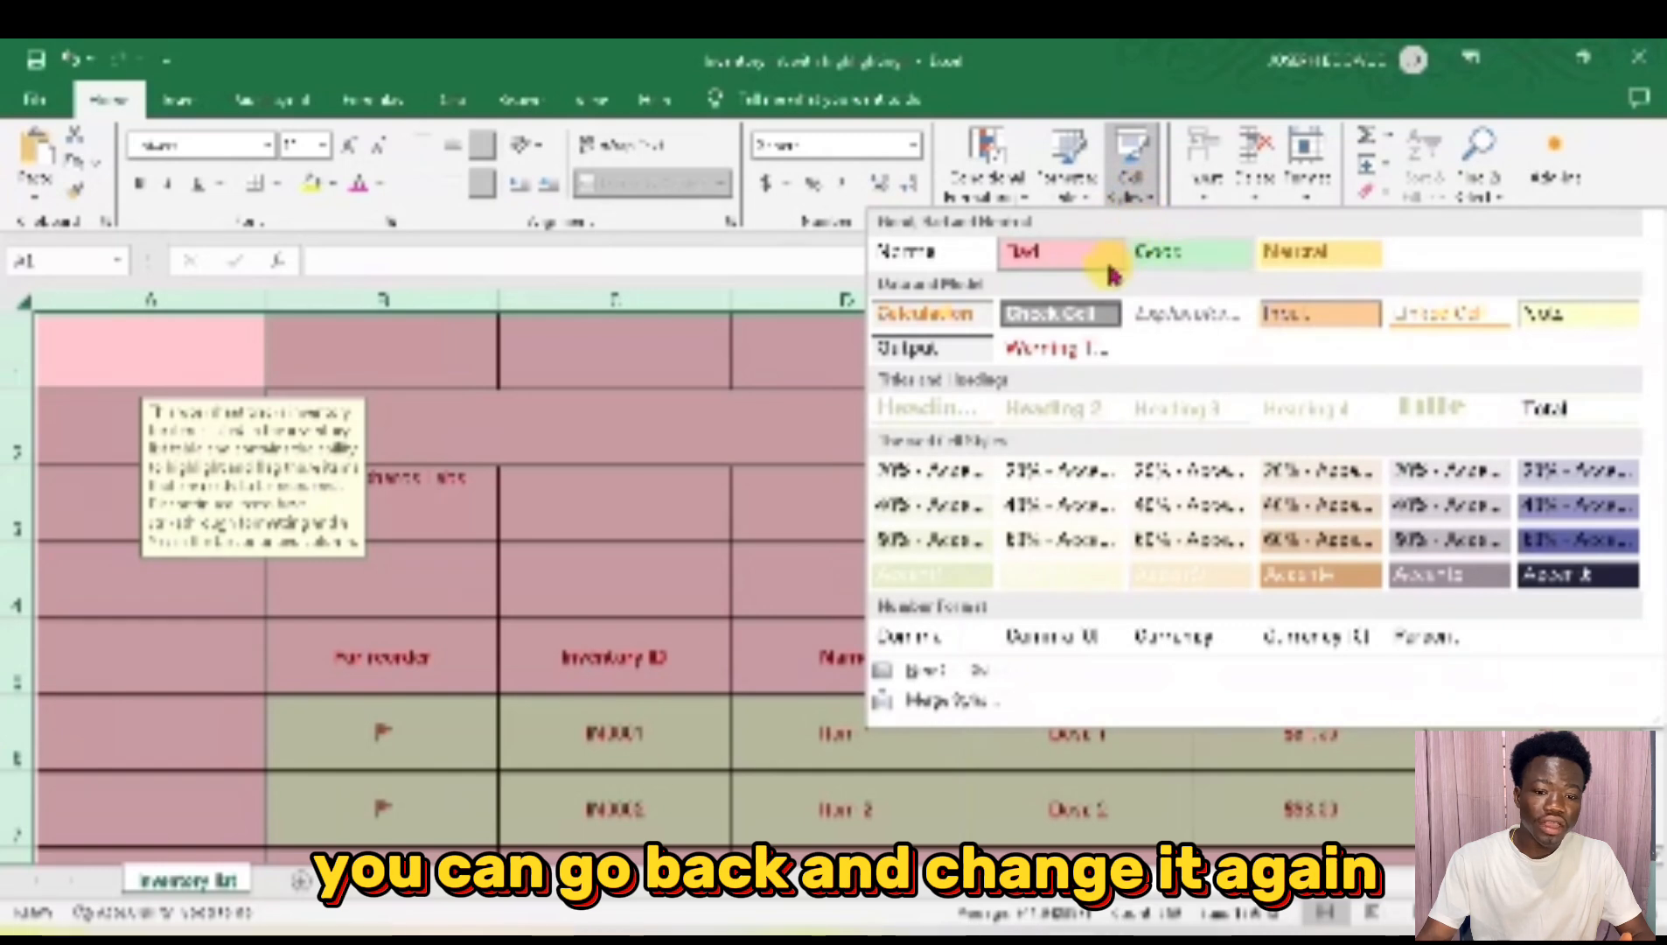
left_click(1435, 323)
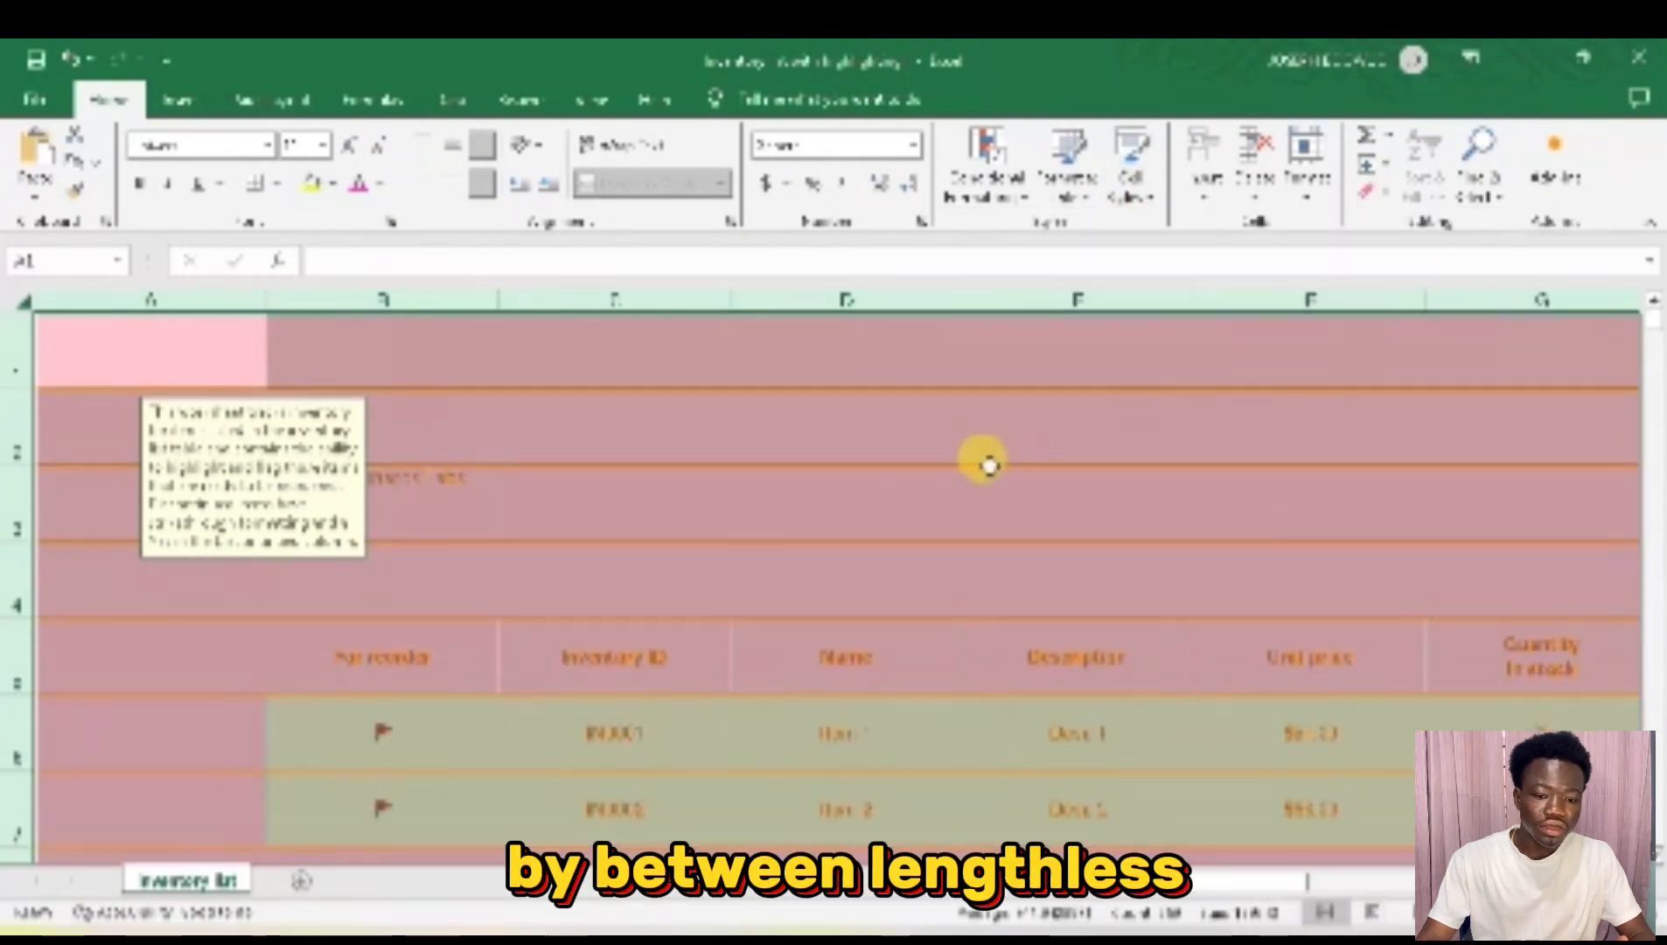
scroll(984, 462, "down", 3)
scroll(988, 463, "up", 3)
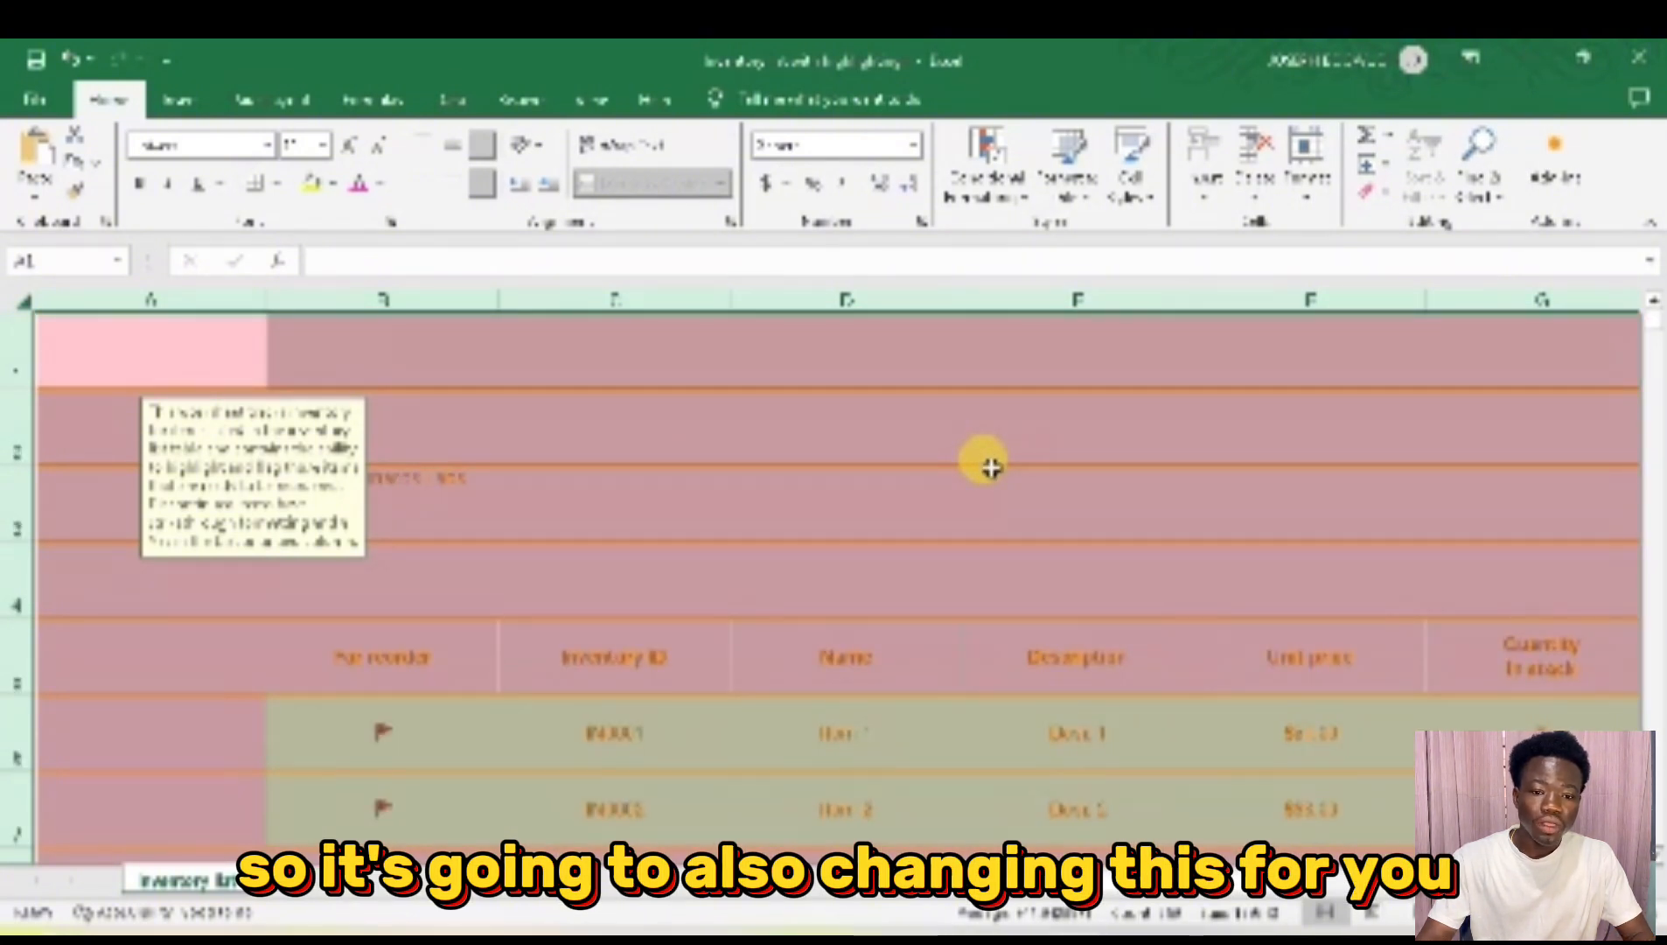
Try the Neutral cell style on the entire worksheet and replace it with the Calculation style.
left_click(1158, 199)
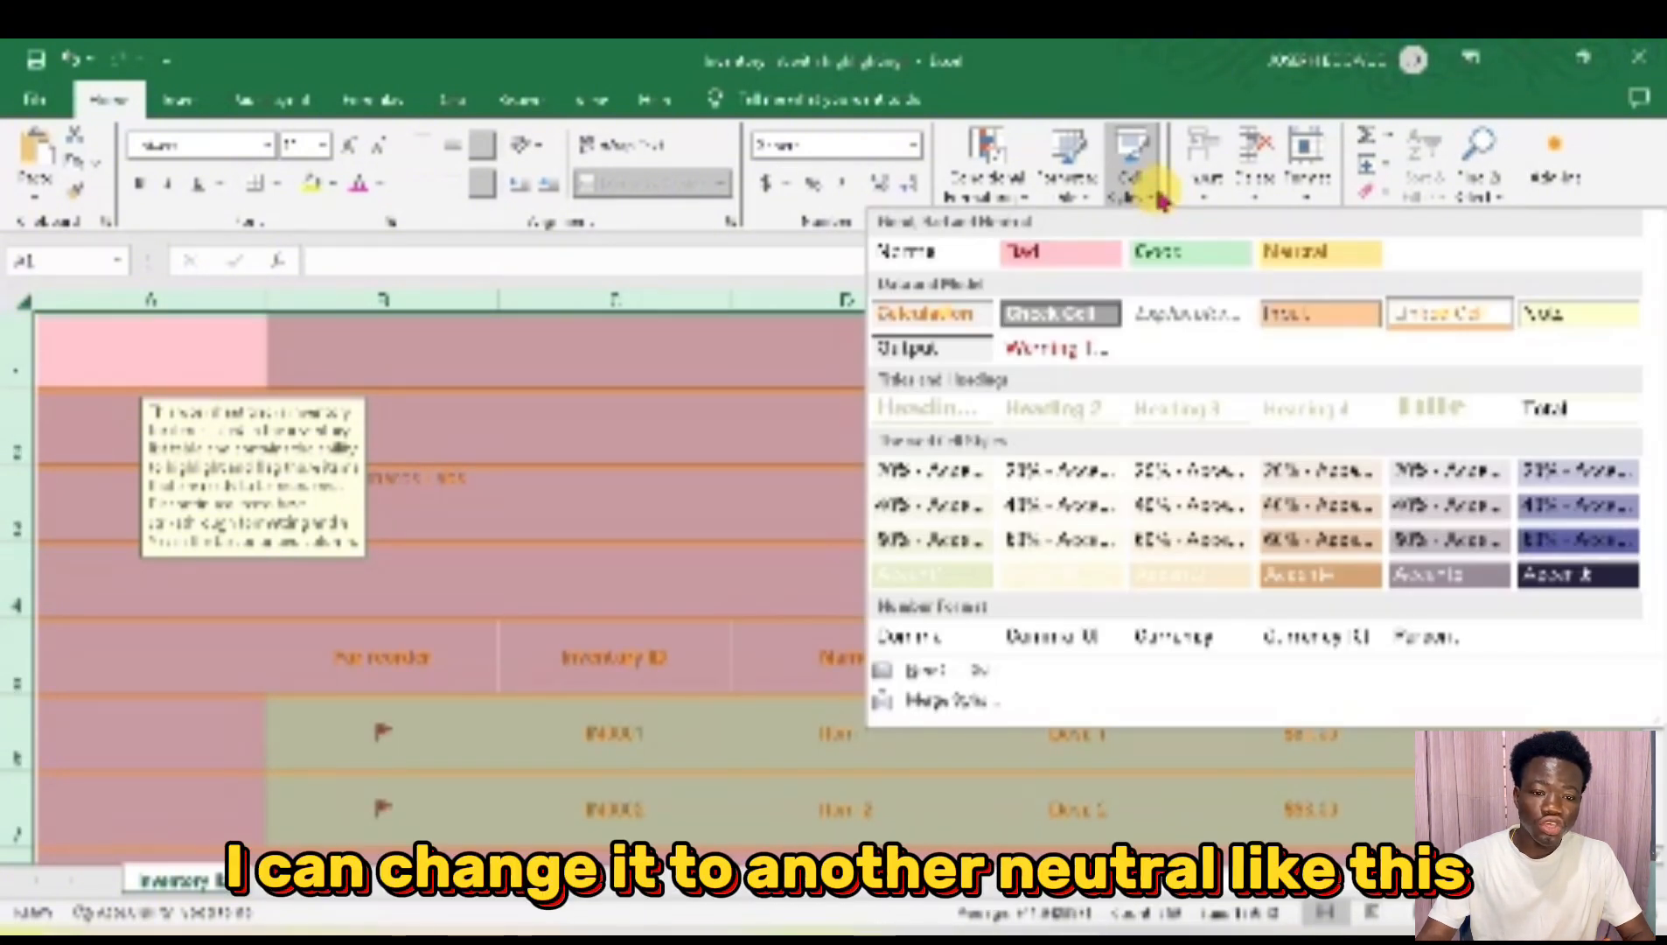
left_click(1287, 252)
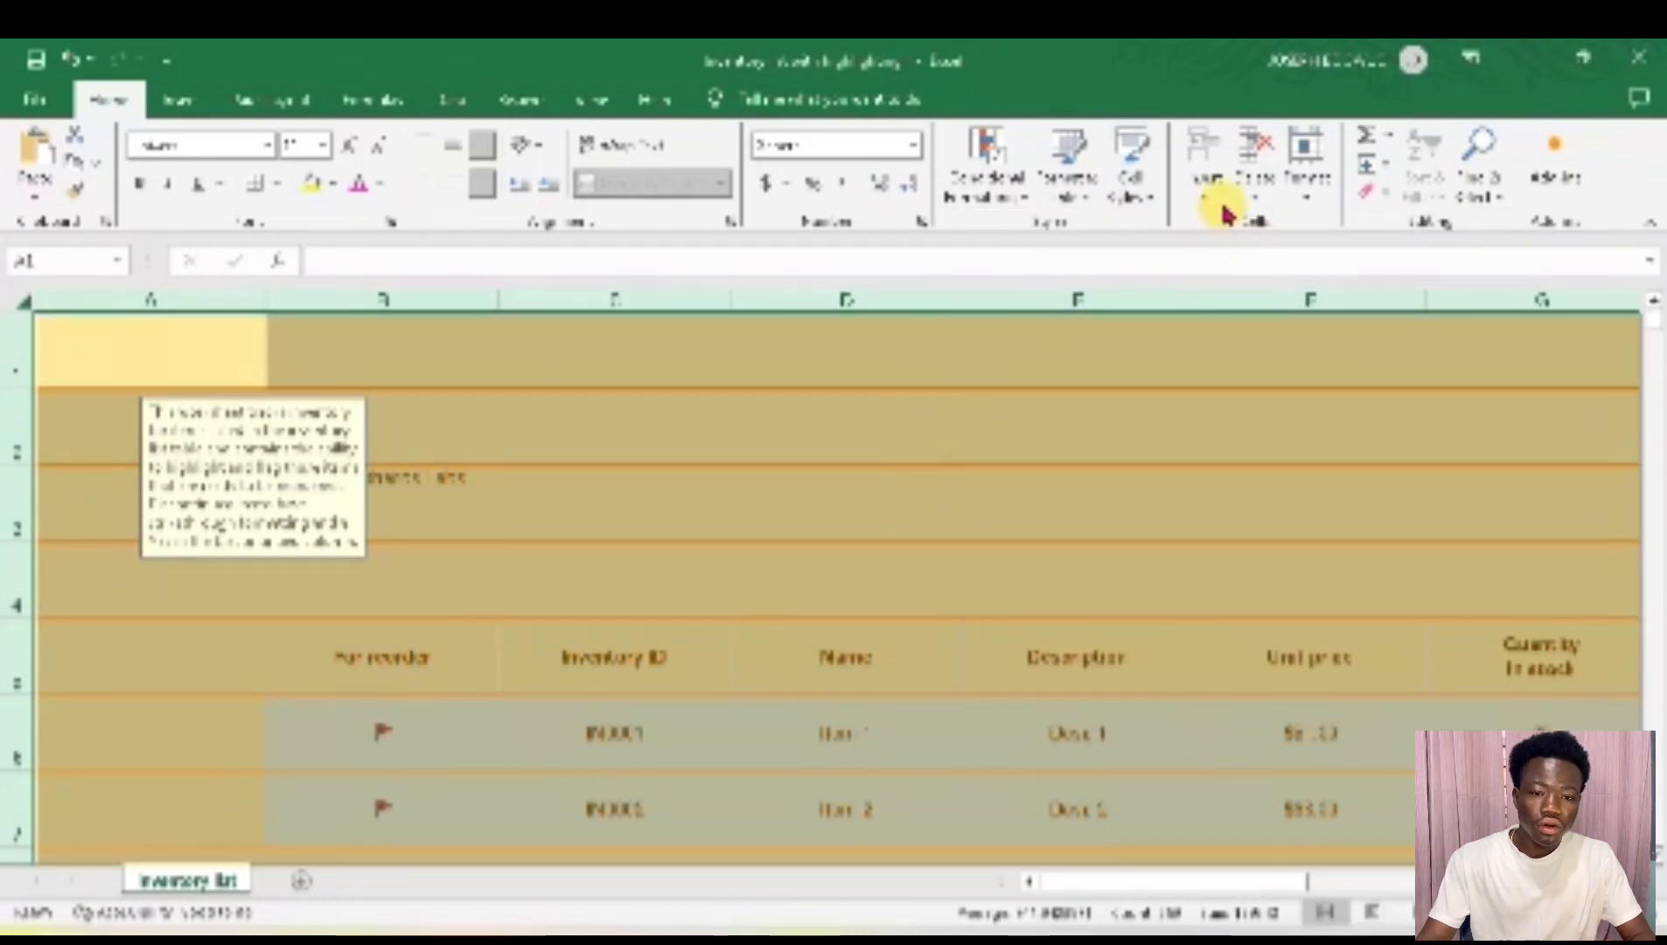
left_click(1131, 186)
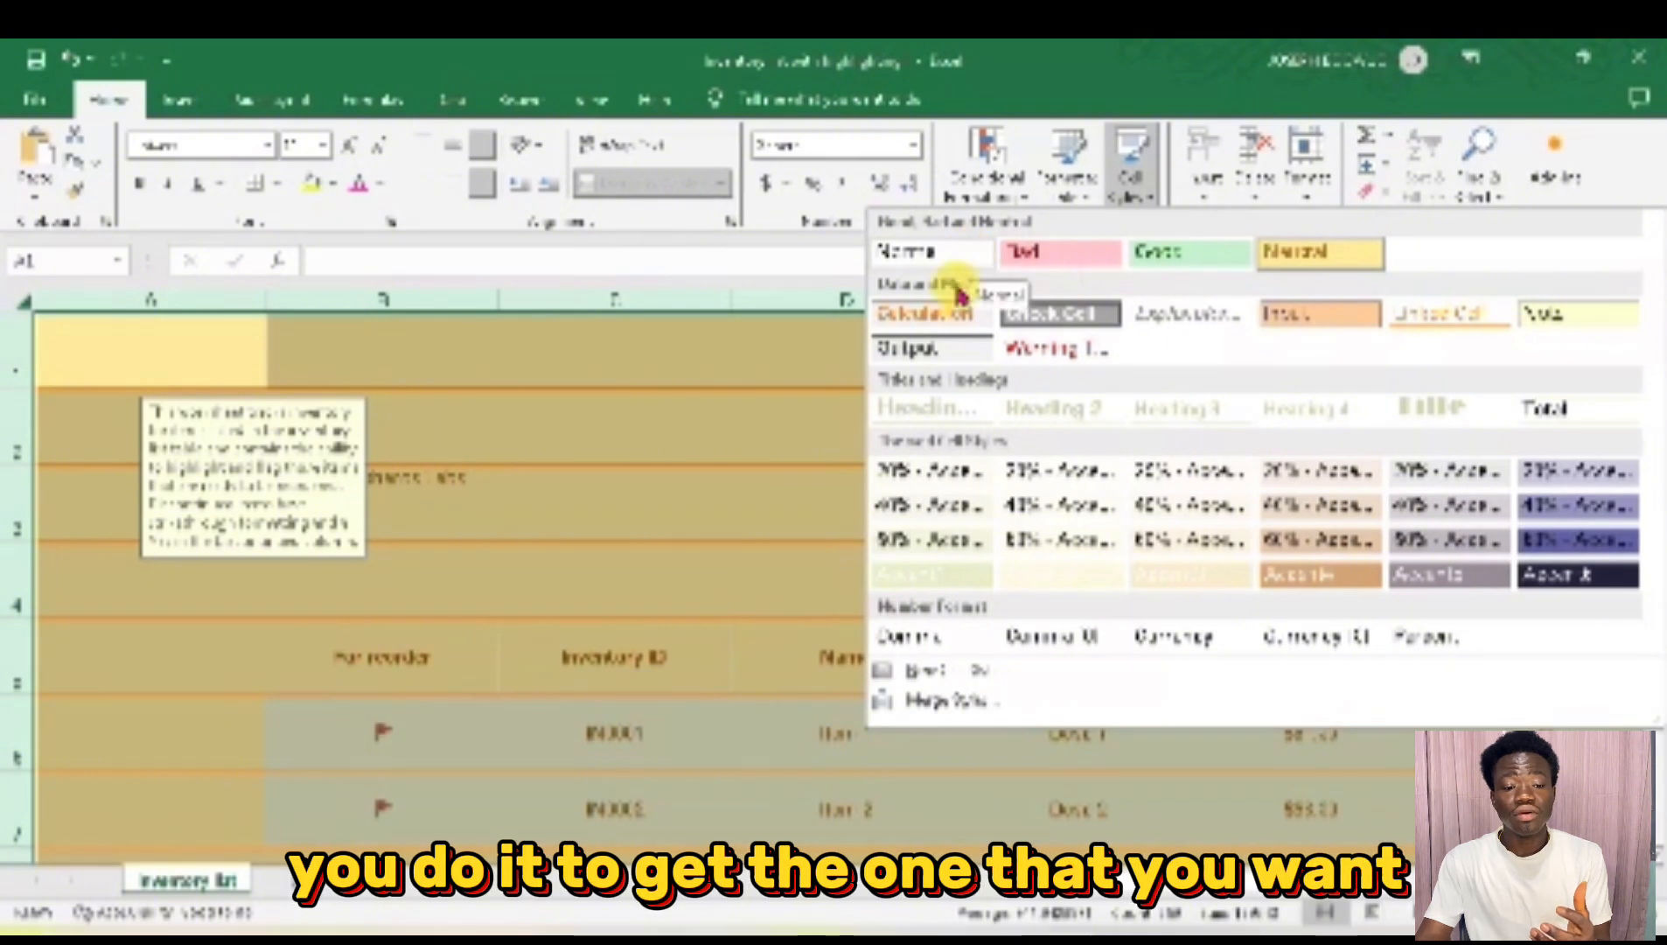
left_click(948, 317)
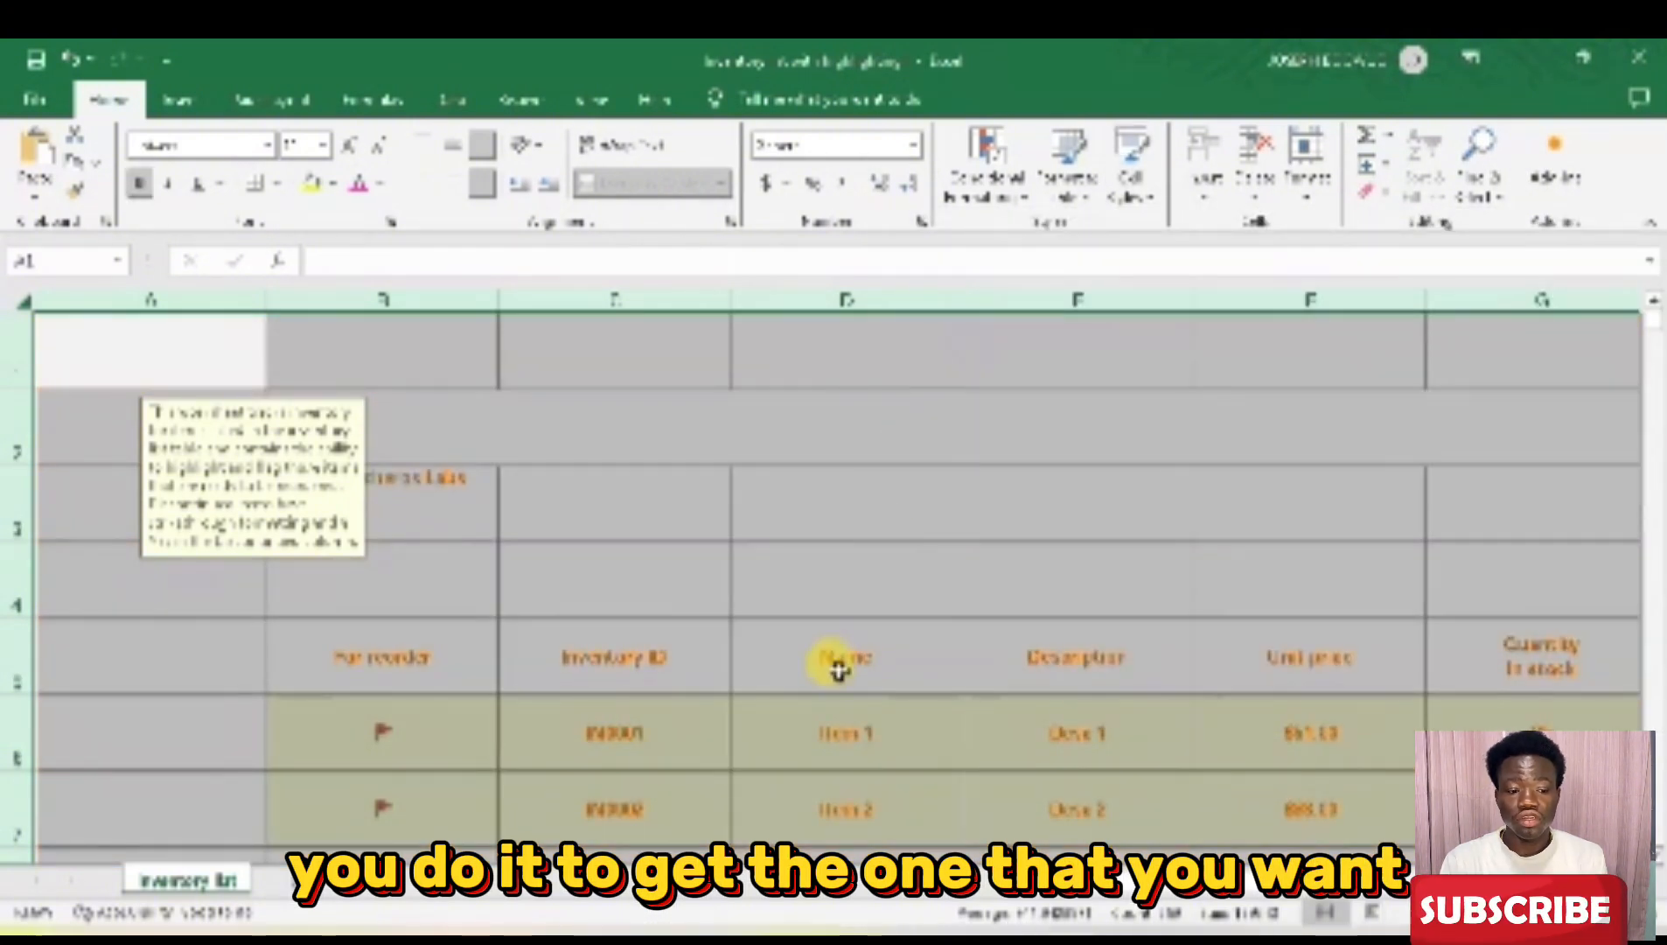
scroll(835, 657, "down", 3)
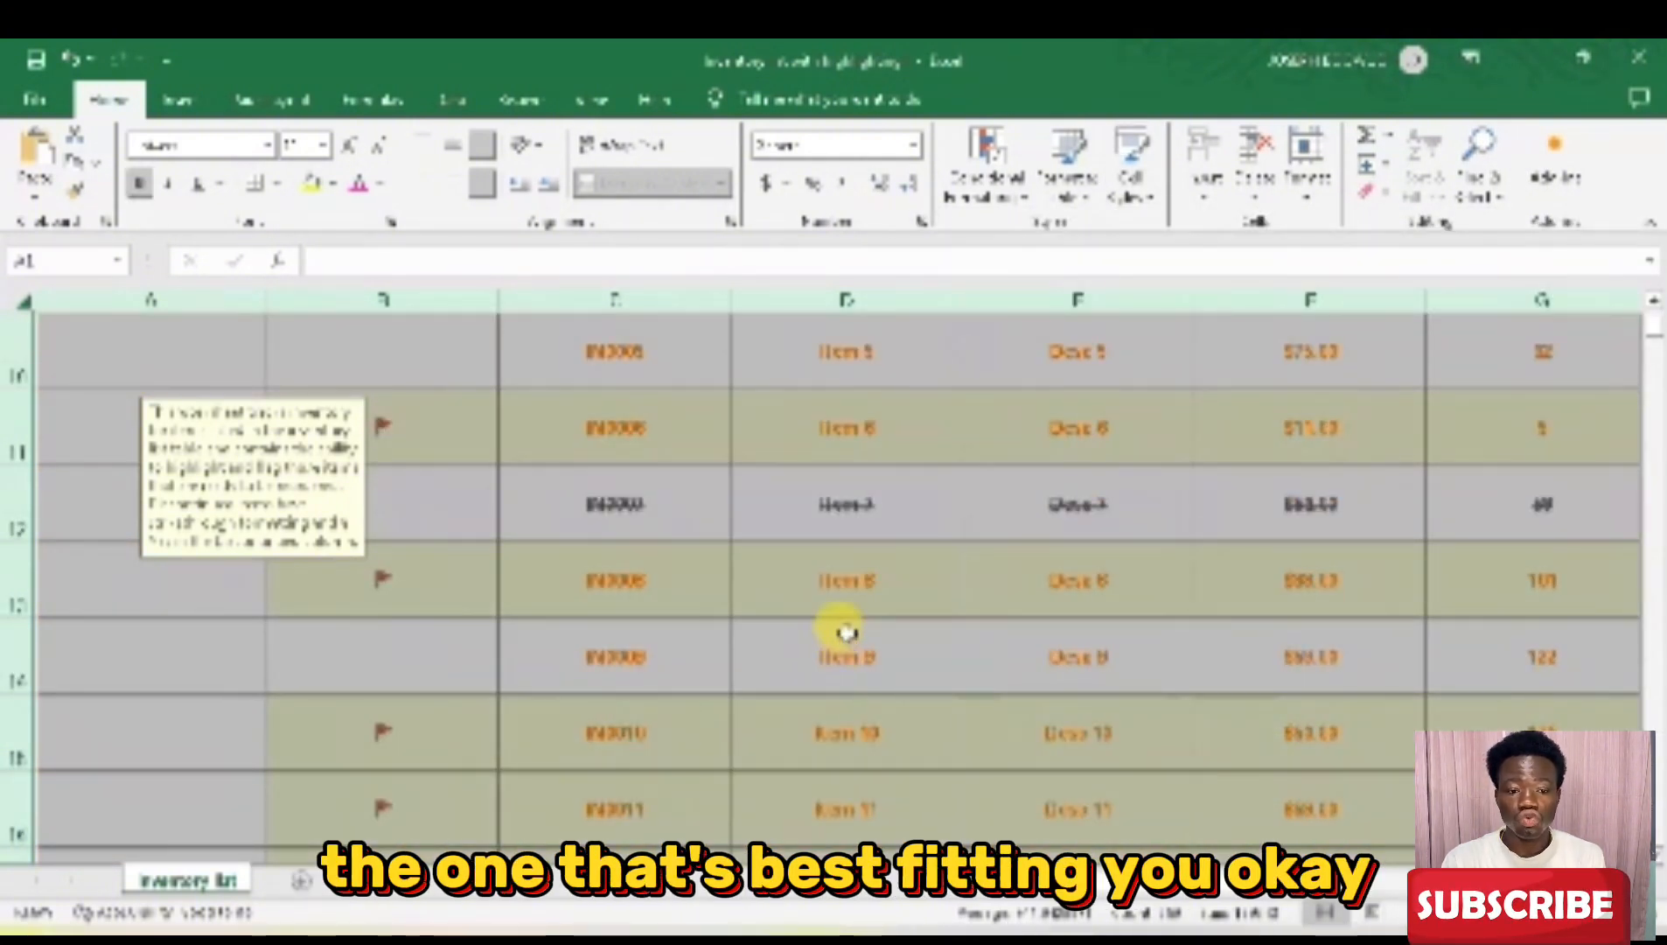
scroll(847, 632, "up", 3)
Apply the Check Cell style to the entire worksheet and add the Linked Cell style on top of it.
left_click(1137, 197)
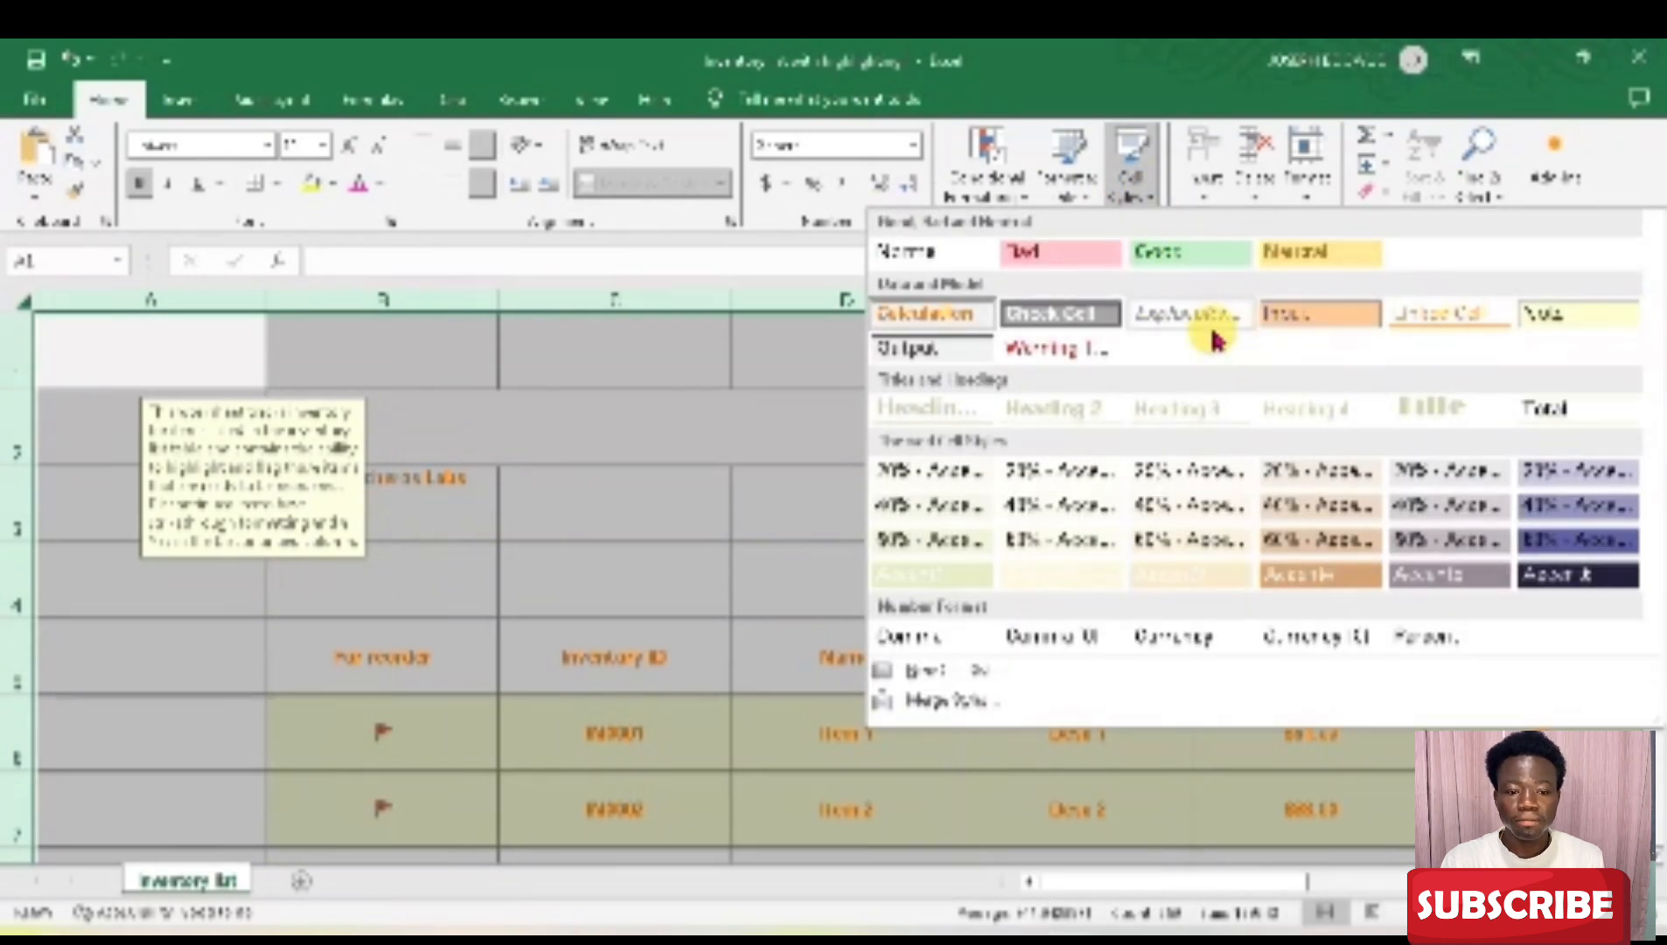
left_click(1072, 313)
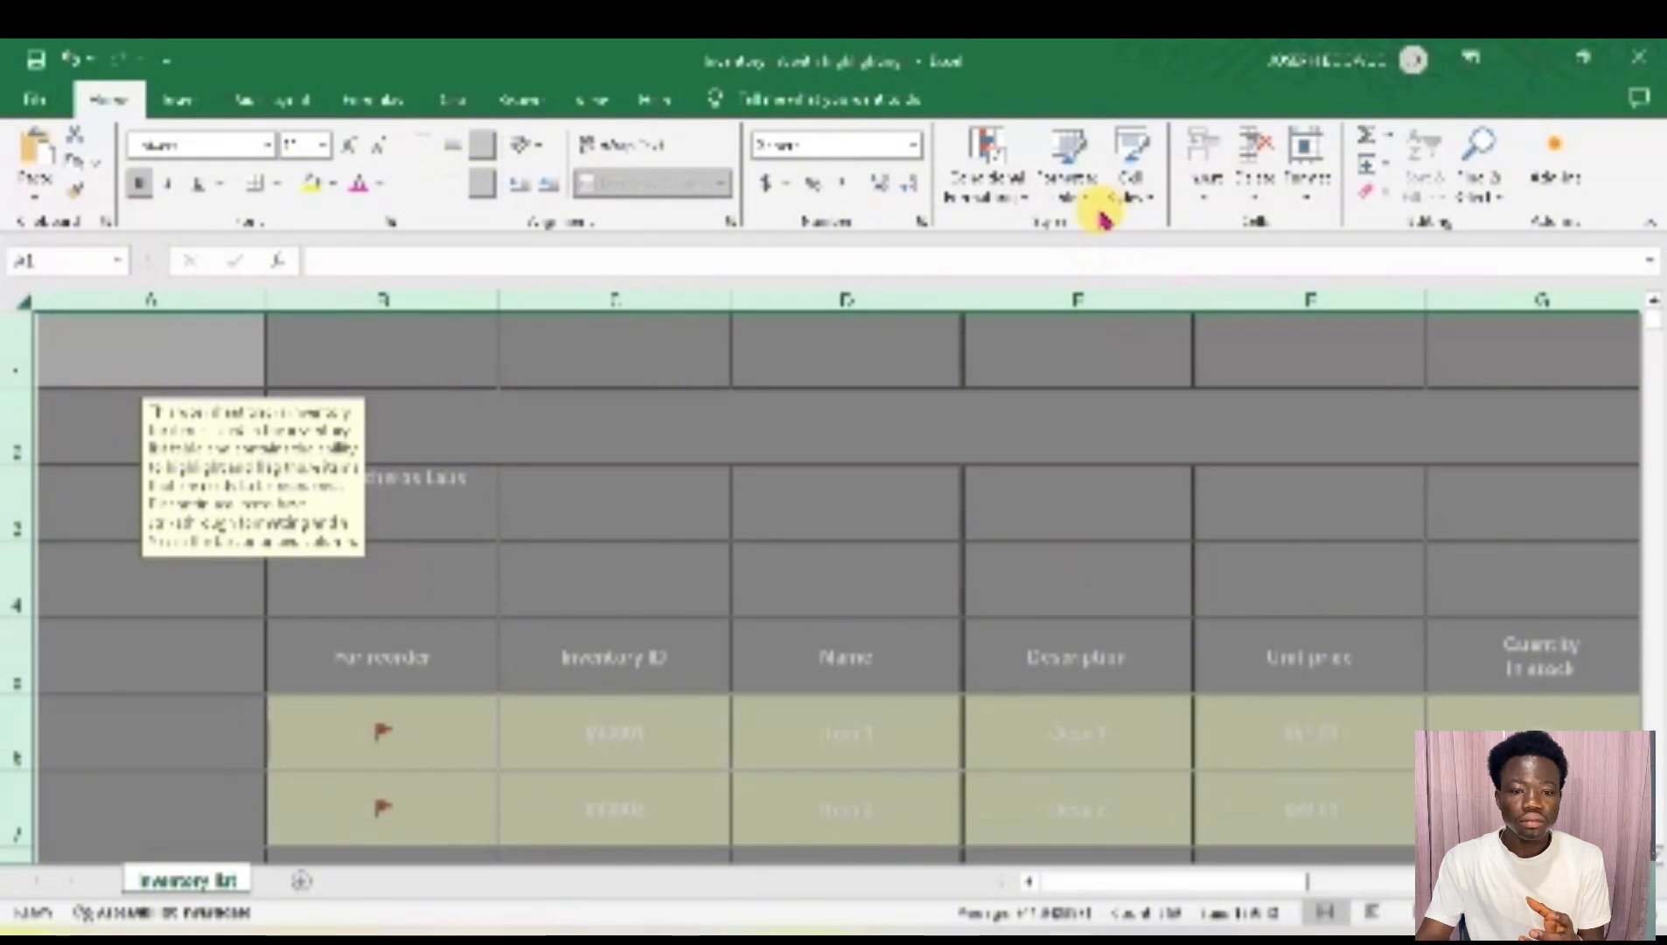
left_click(1130, 188)
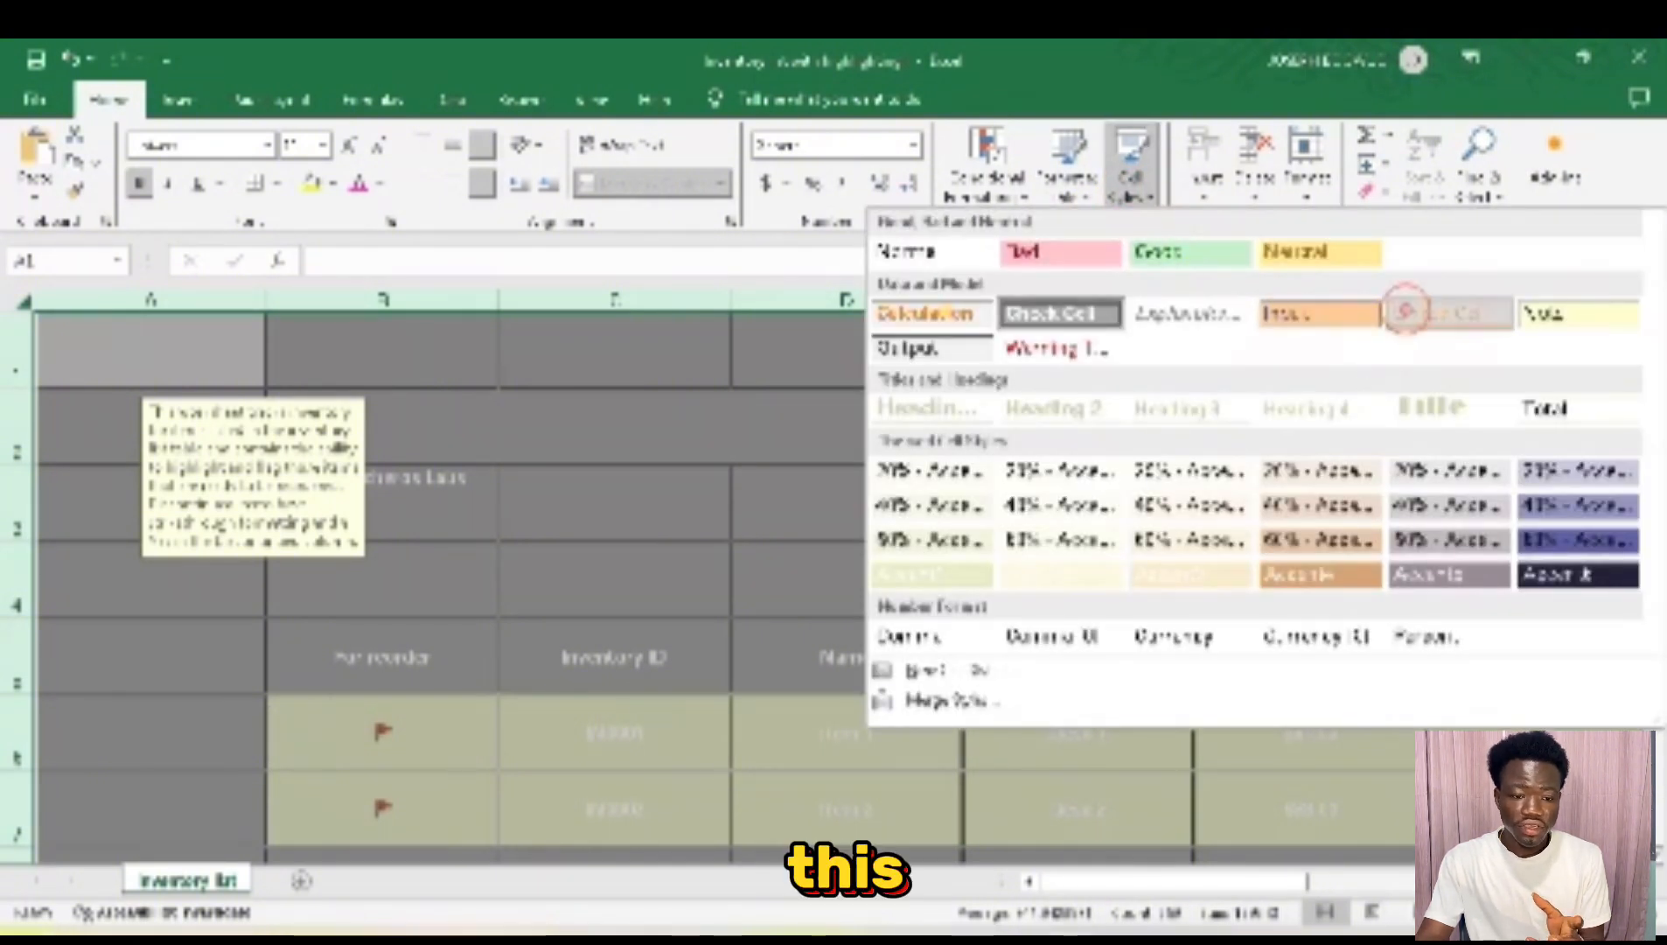
left_click(1397, 321)
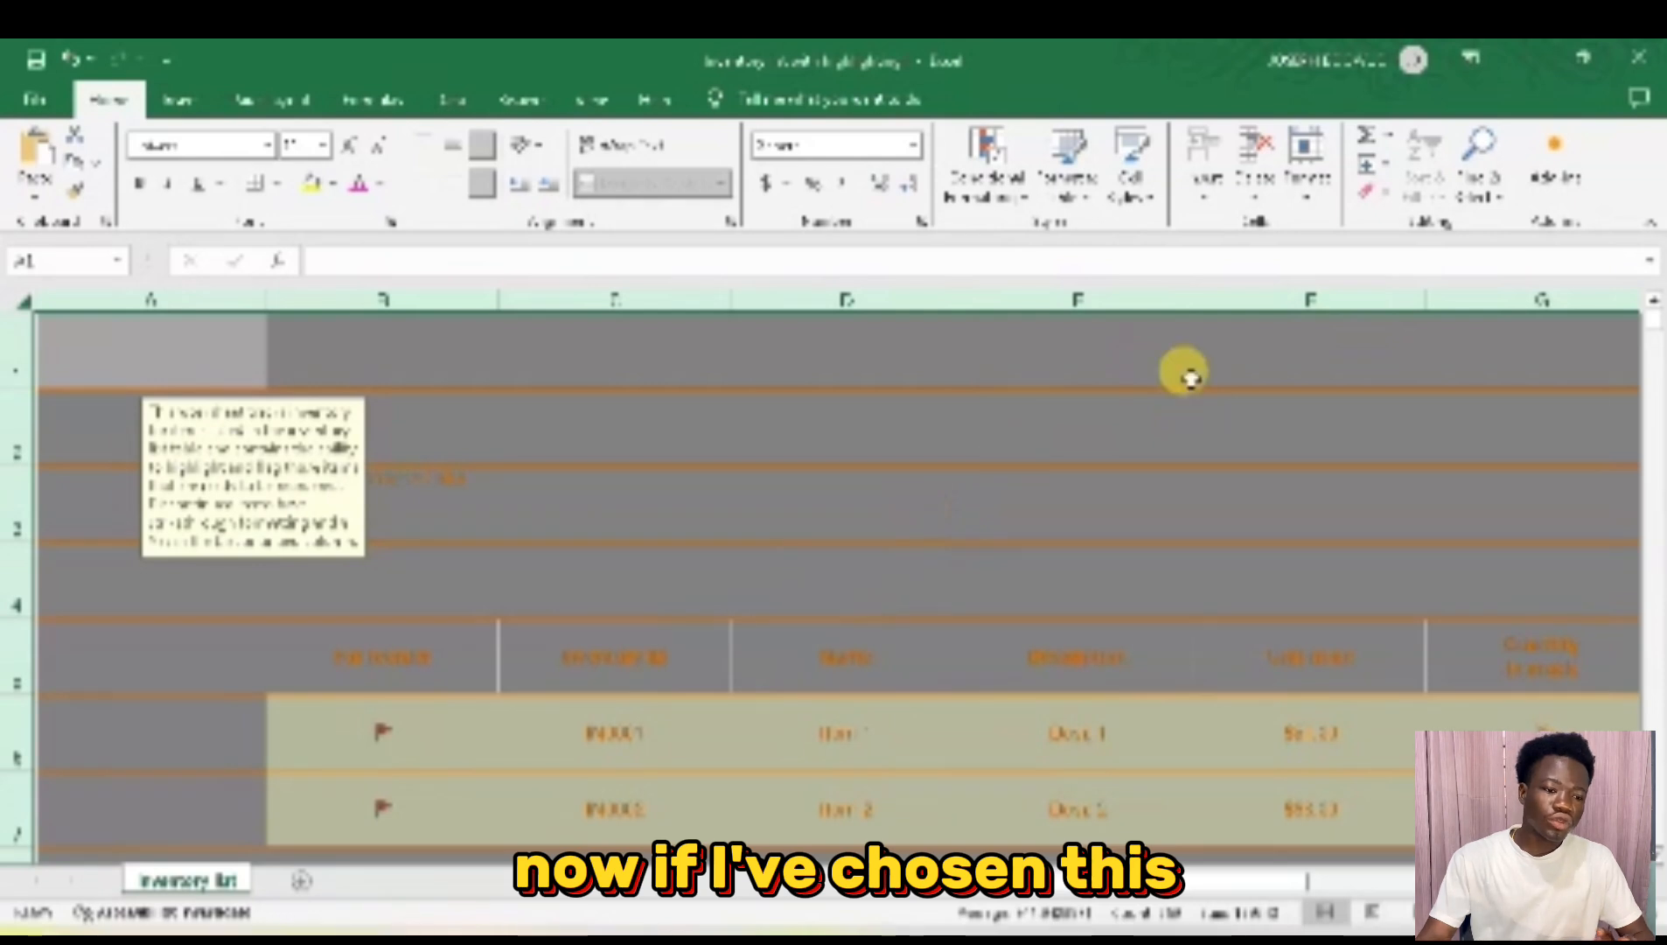
scroll(626, 560, "down", 3)
scroll(632, 568, "down", 5)
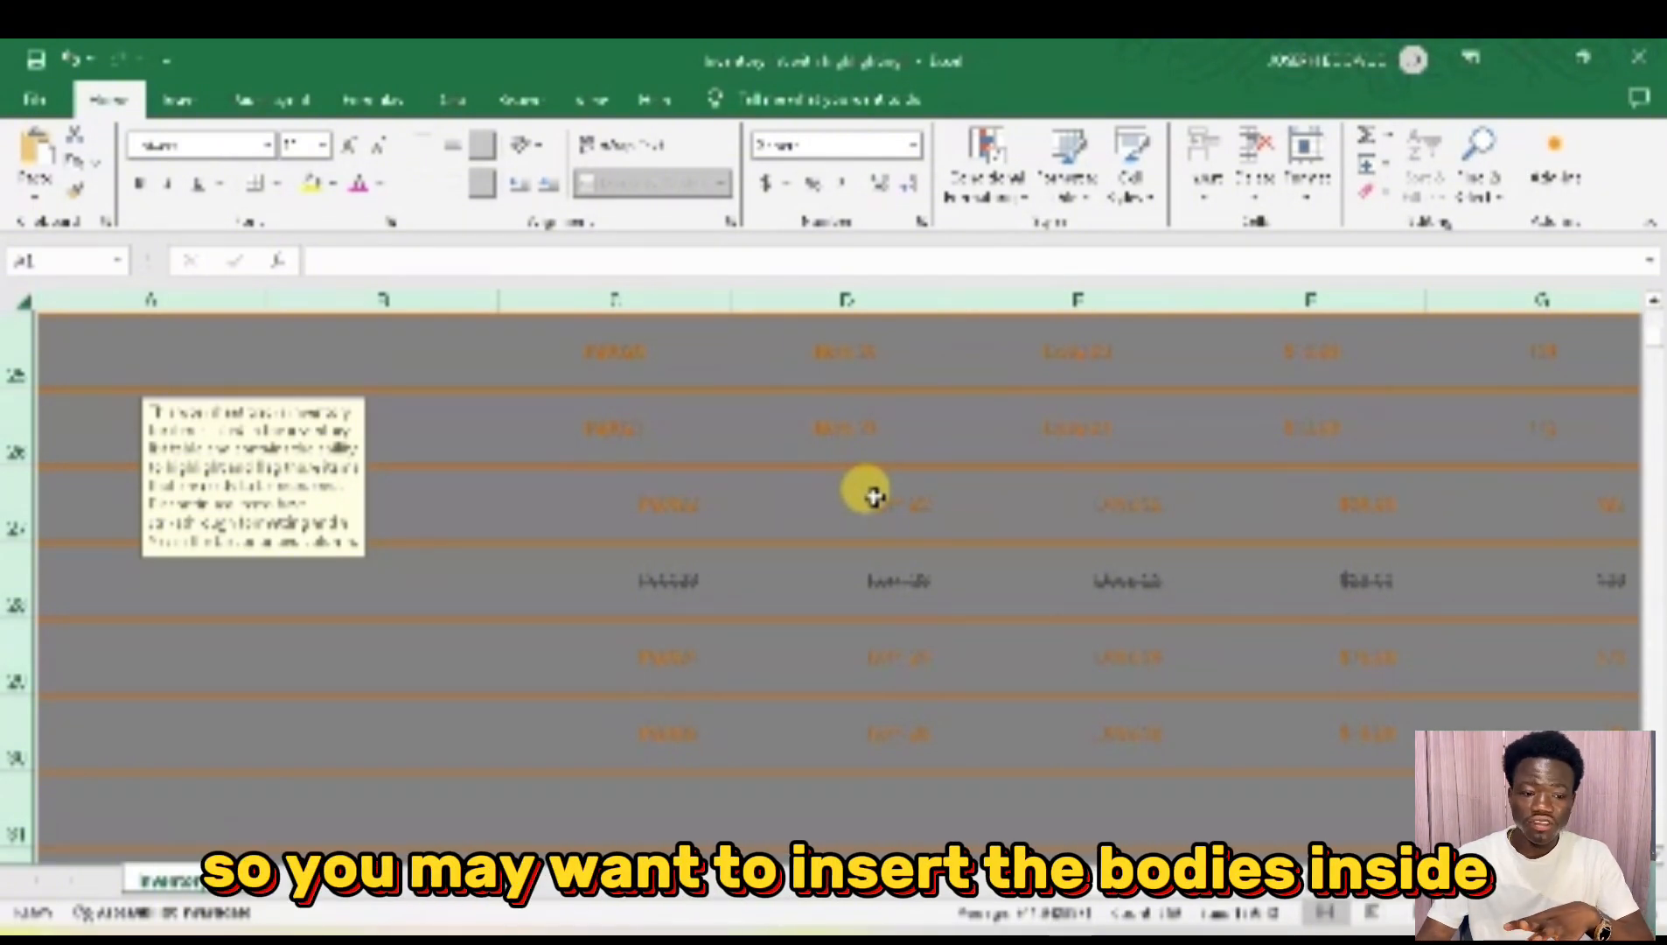
Select the entire worksheet and apply All Borders to its cells.
scroll(870, 495, "up", 6)
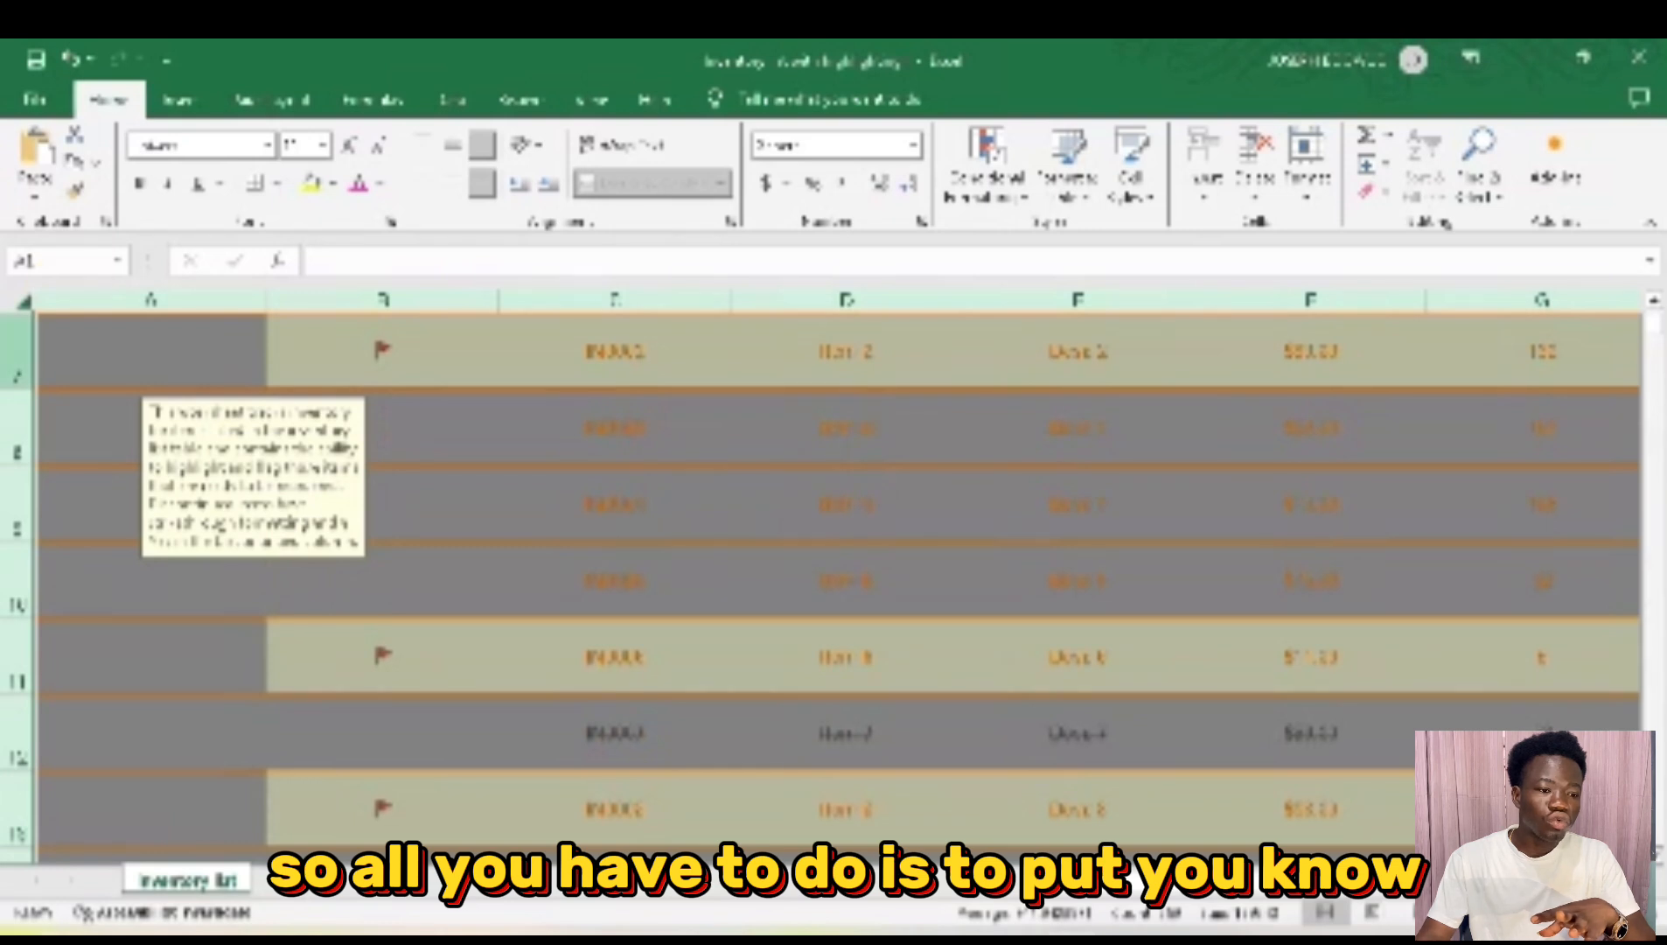
left_click(18, 296)
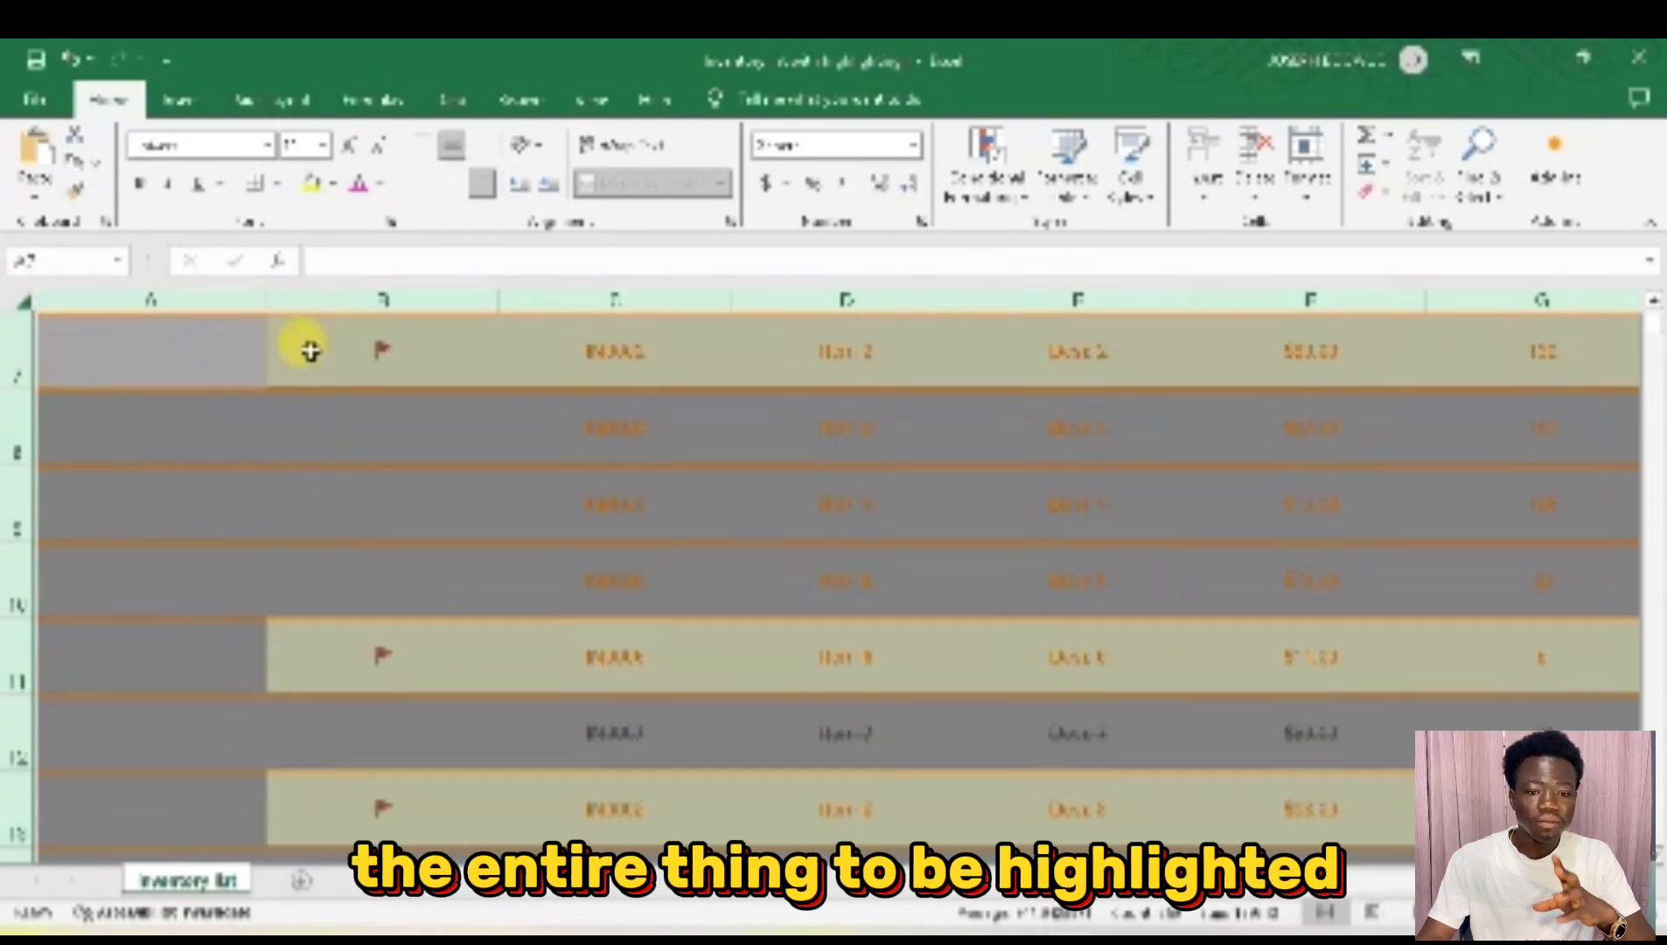
left_click(273, 184)
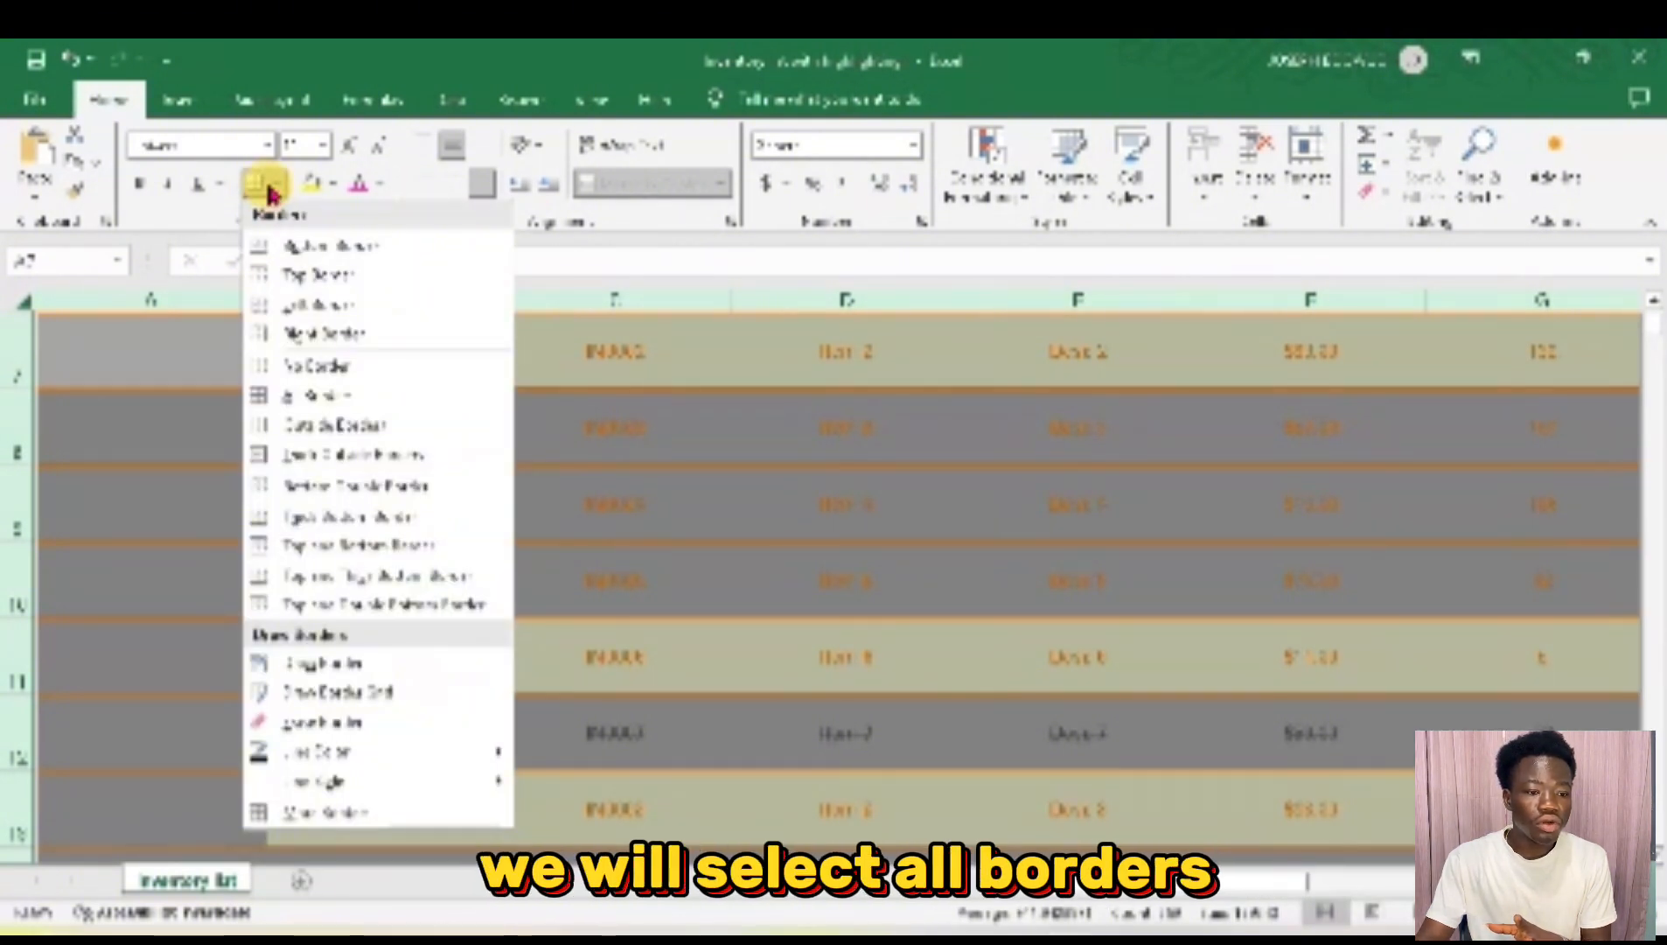
left_click(317, 396)
Examine the borders and cell styling across the inventory table, including a zoomed-out view down to its last rows.
scroll(822, 528, "down", 1)
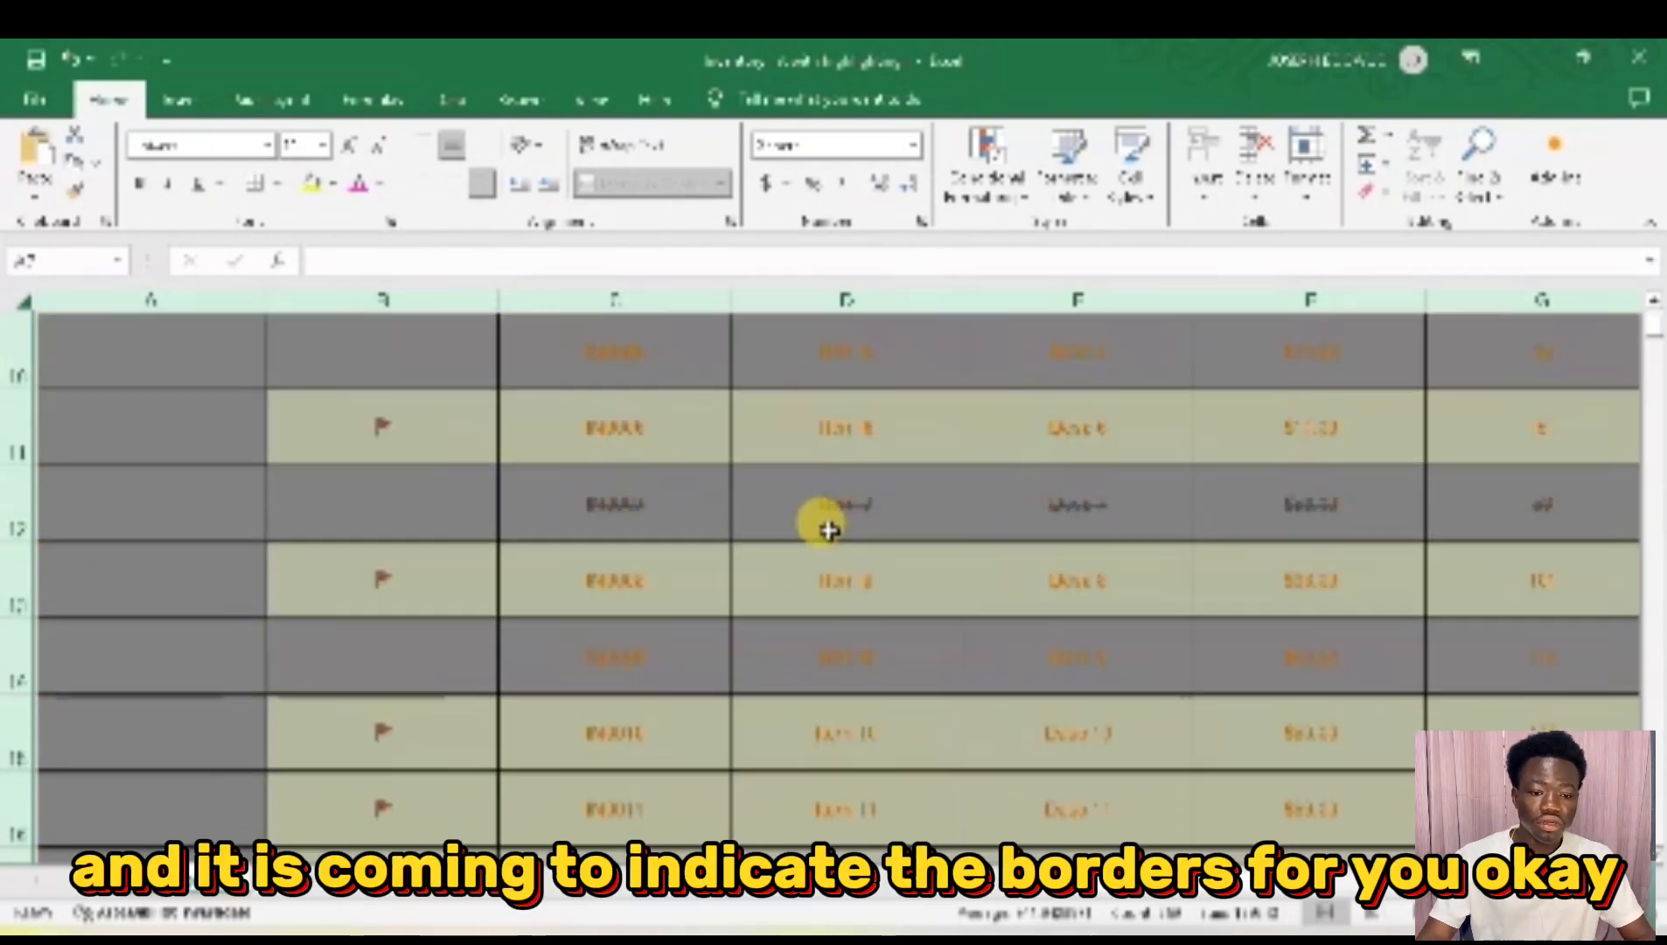
scroll(826, 524, "down", 2)
scroll(813, 499, "up", 5)
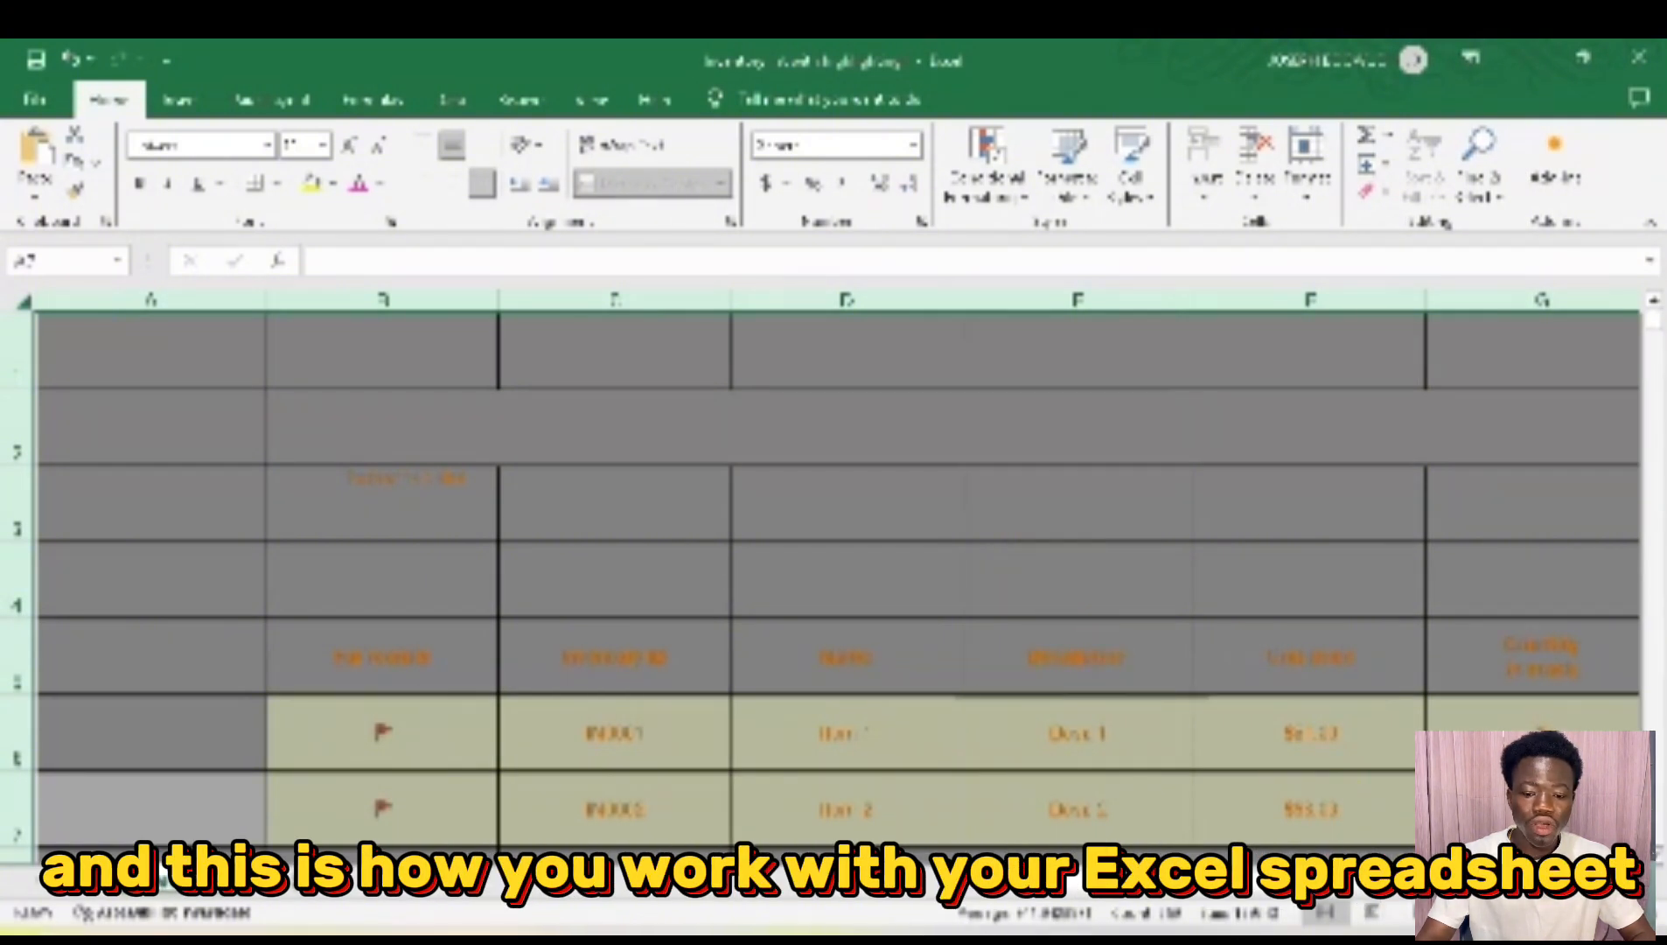
scroll(826, 577, "down", 4)
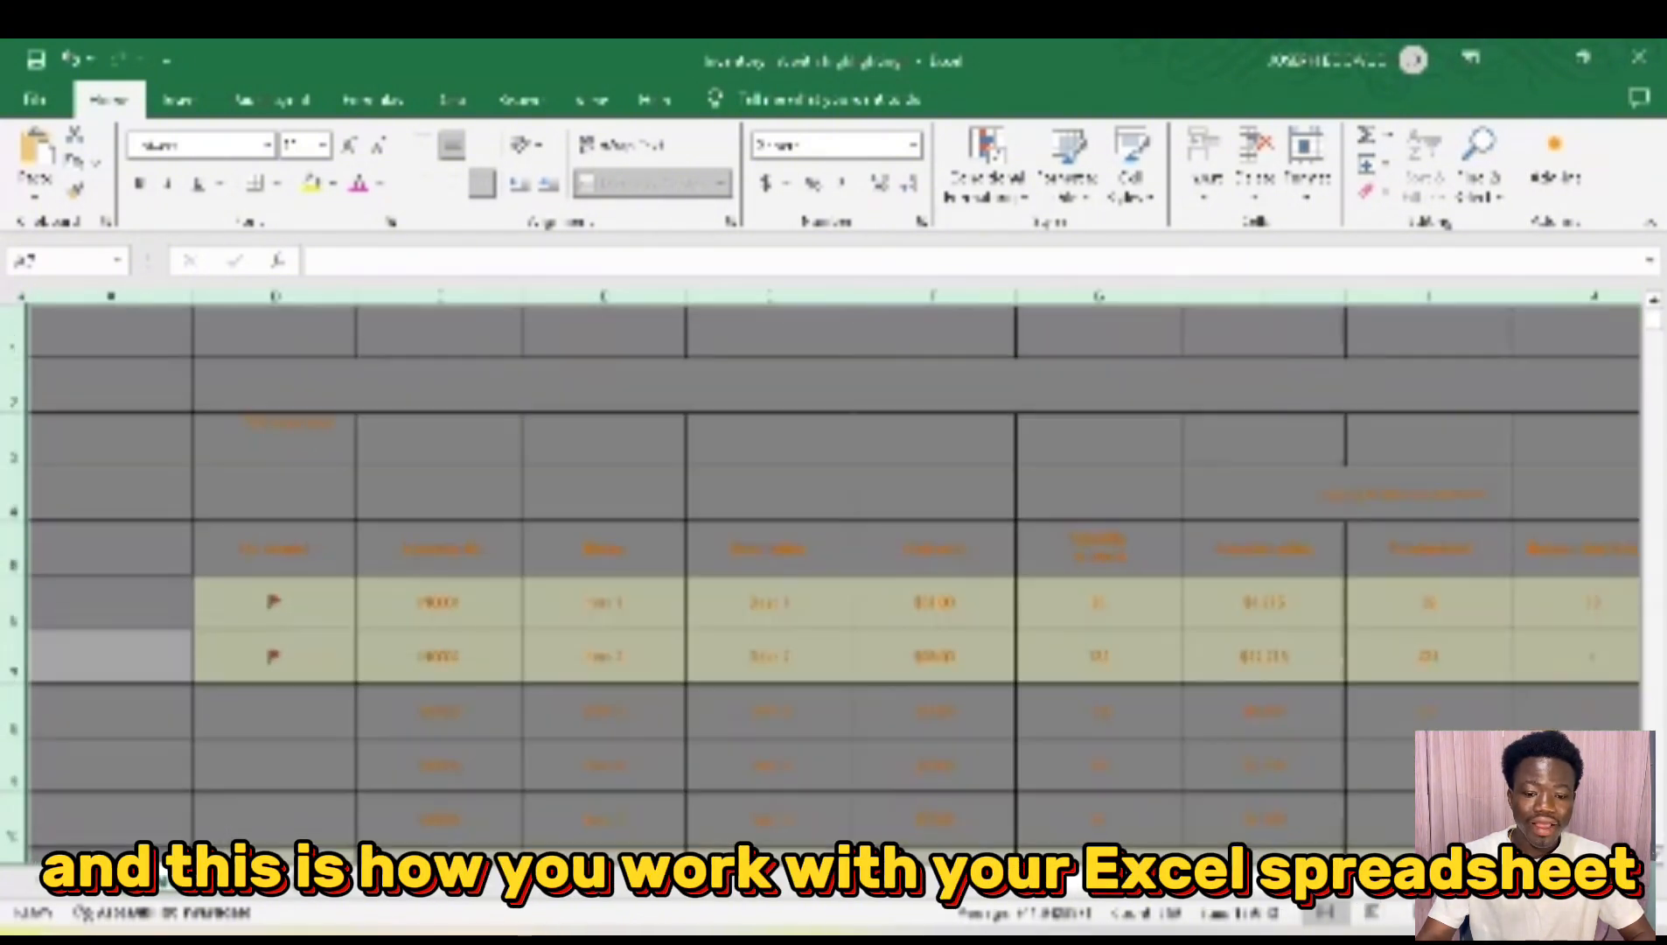
scroll(827, 578, "down", 3)
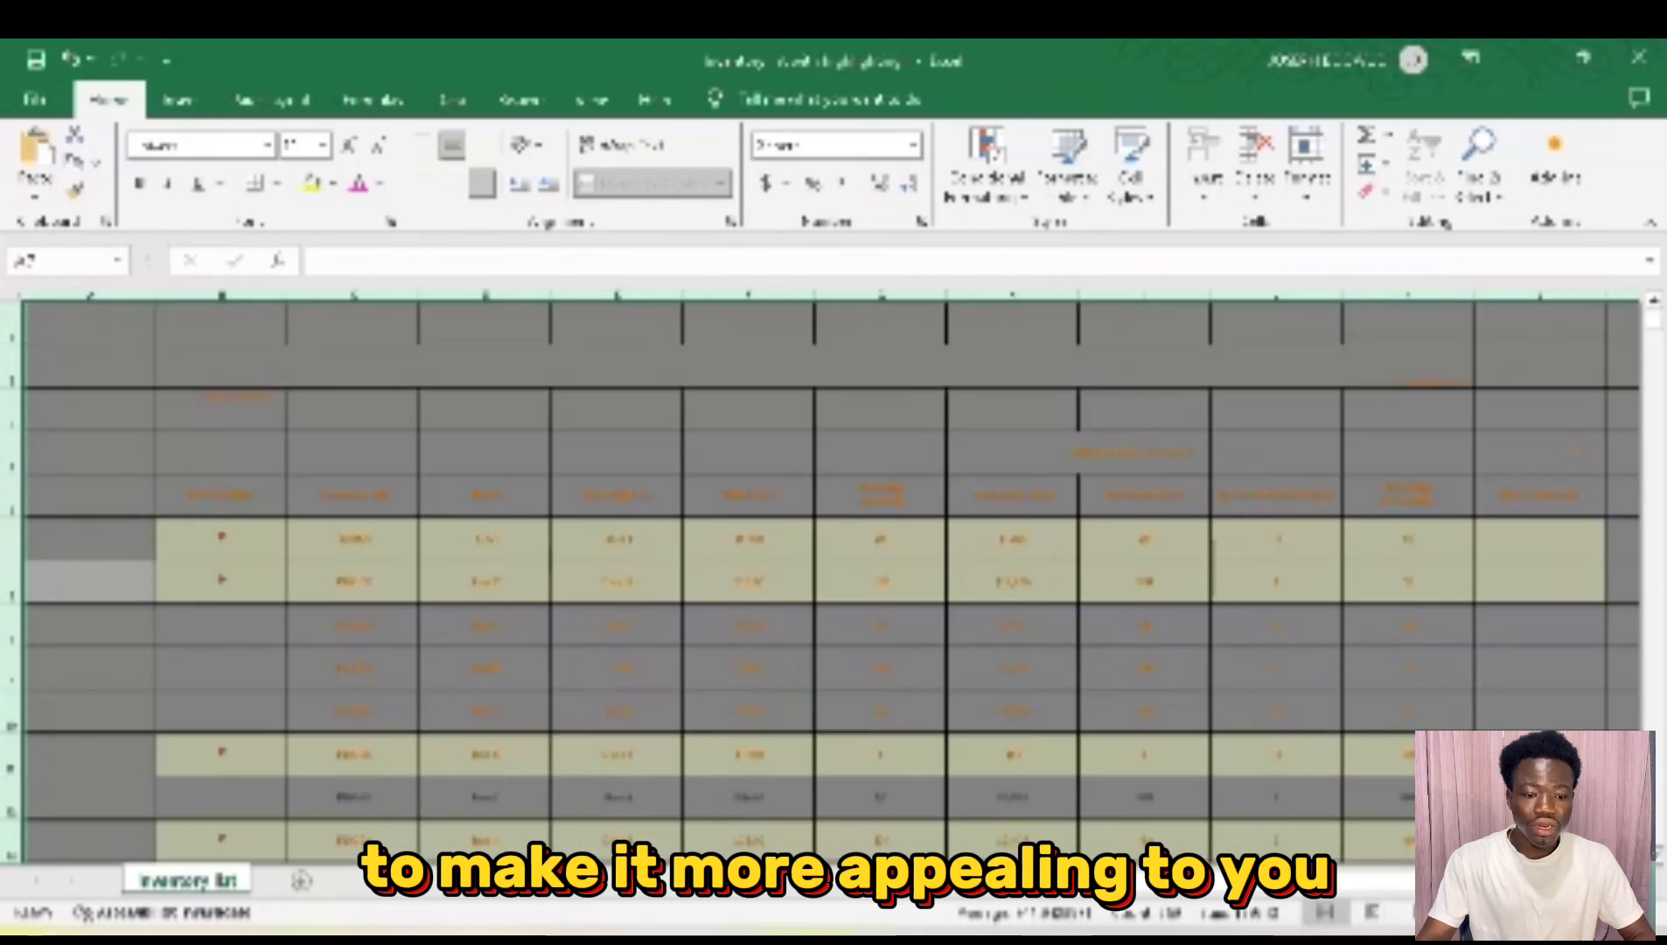
scroll(975, 525, "down", 4)
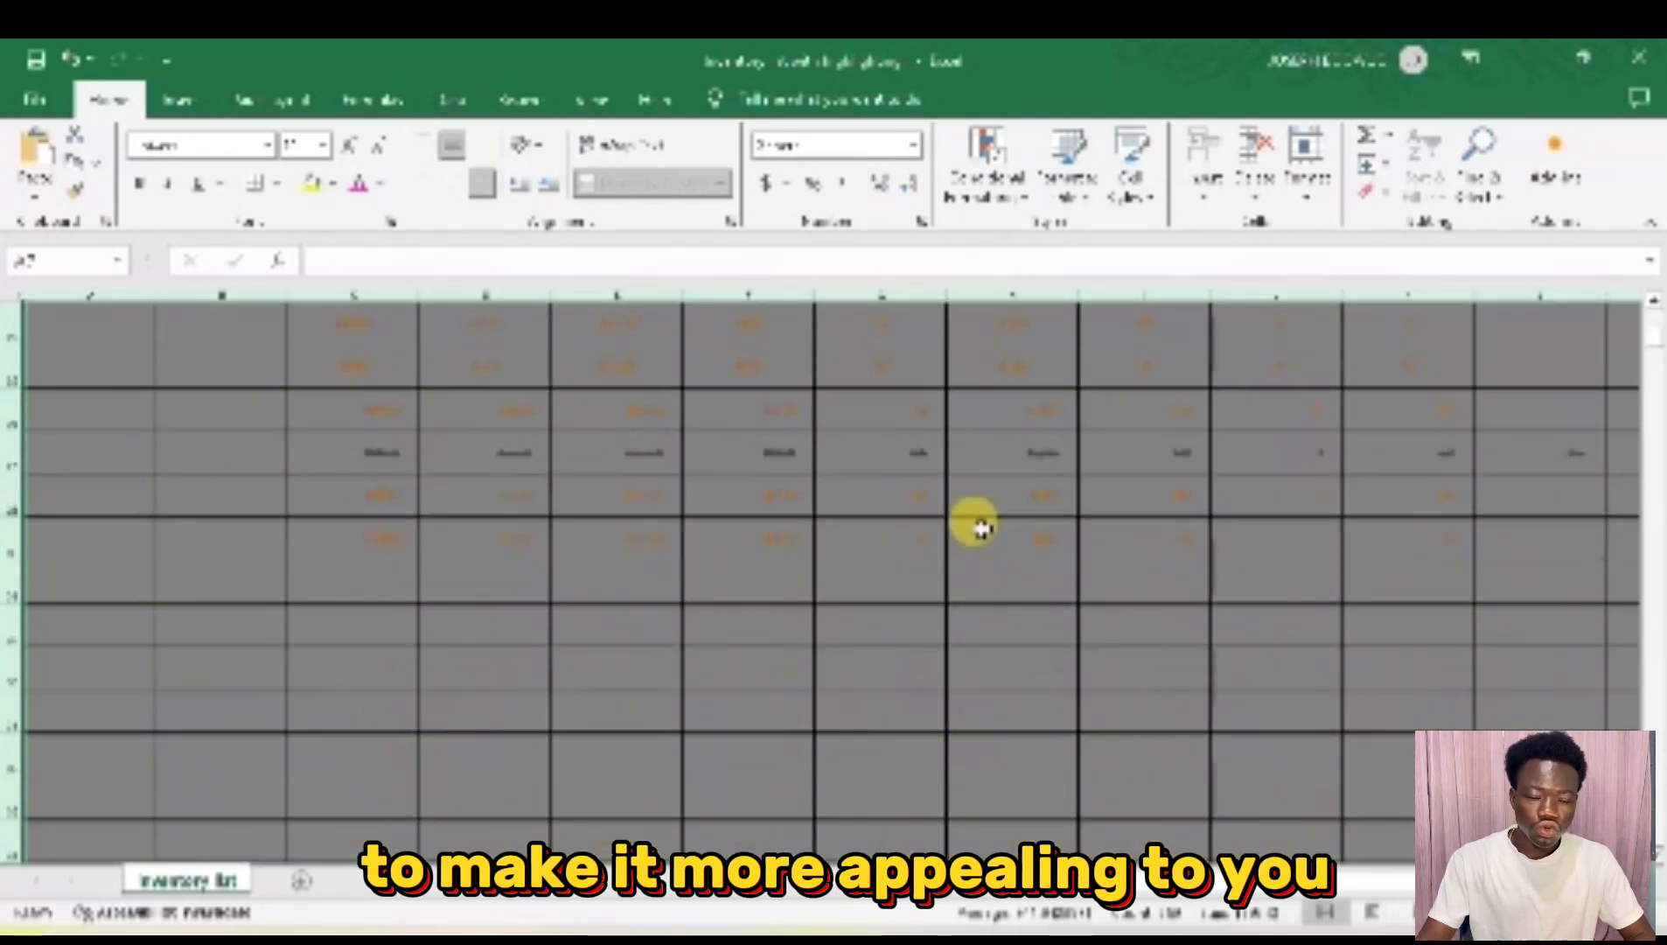
scroll(979, 527, "up", 6)
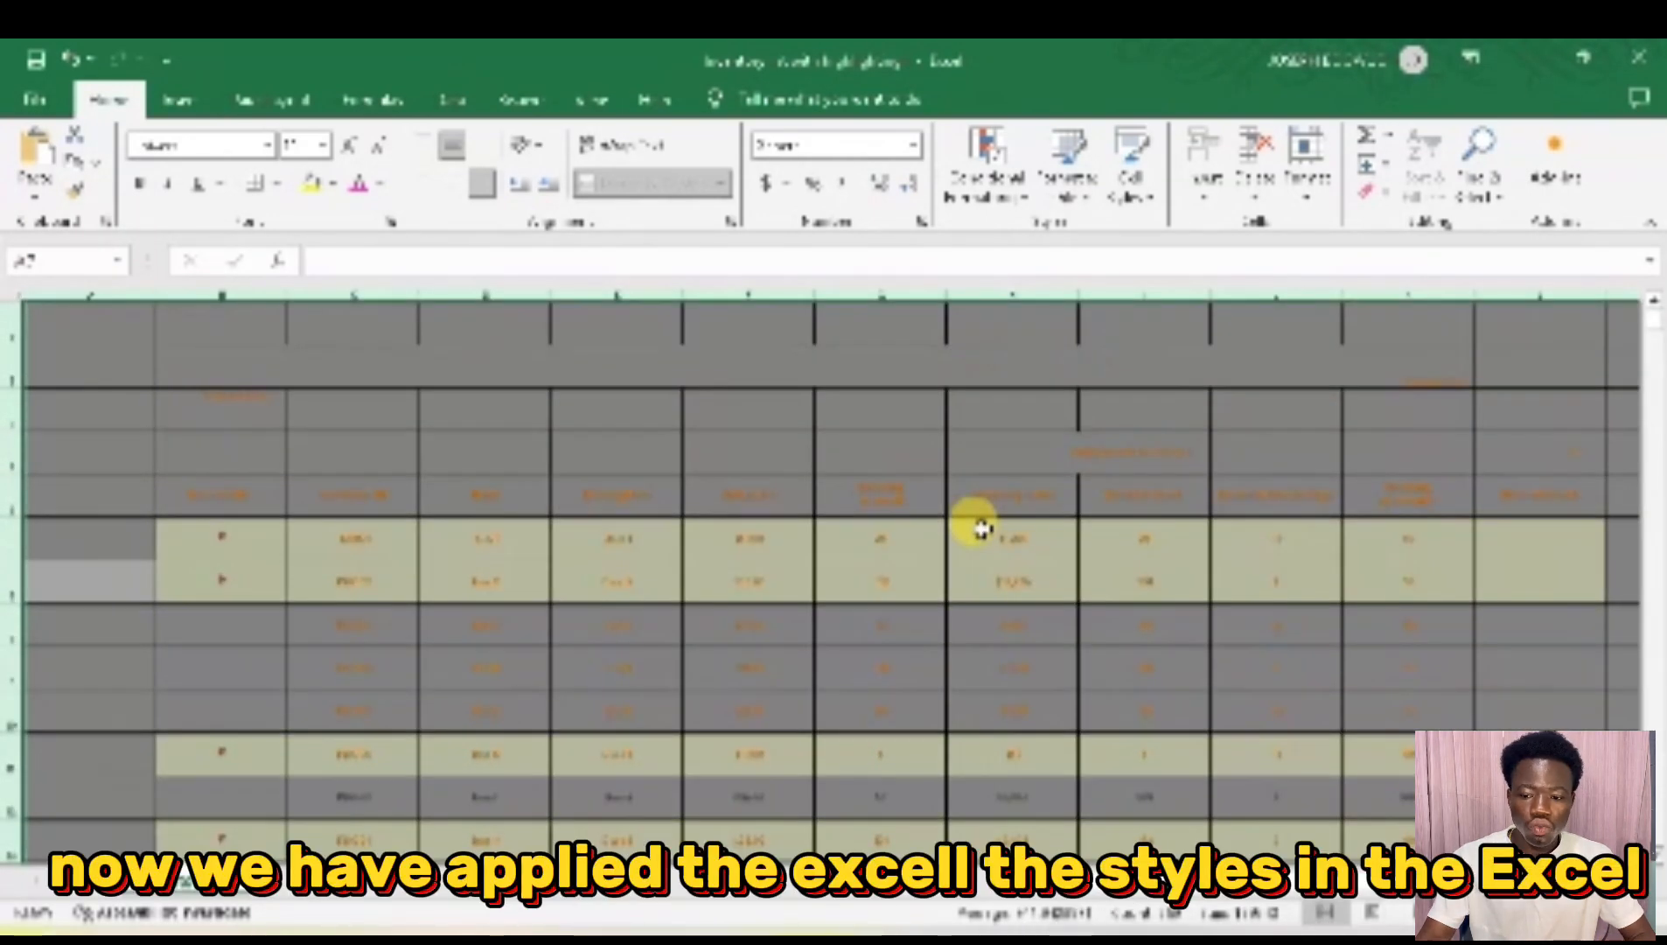